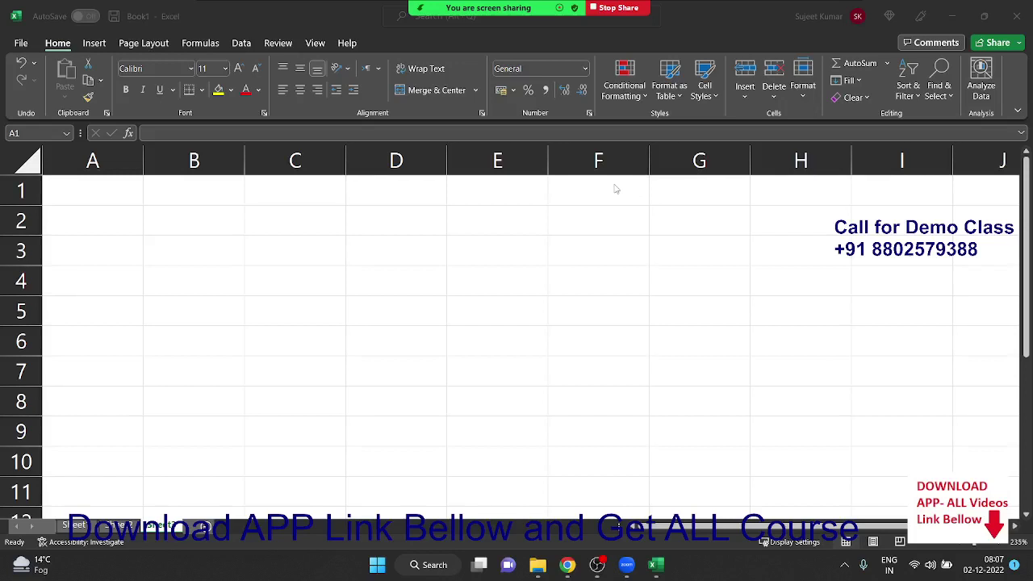
Enter the header ID in cell A1.
{"action": "left_click", "coordinate": [132, 189]}
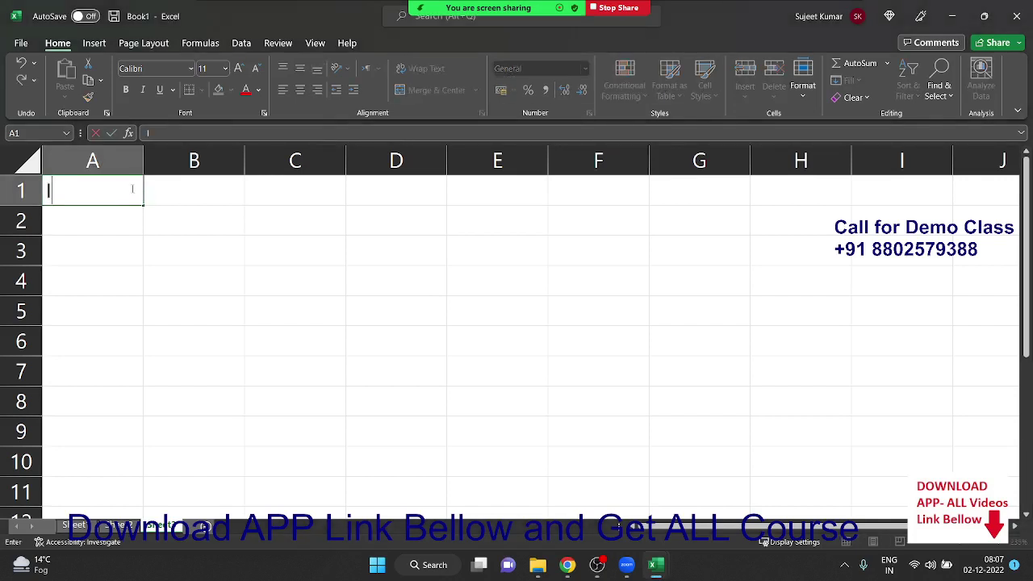
{"action": "type", "text": "ID"}
{"action": "key", "text": "Return"}
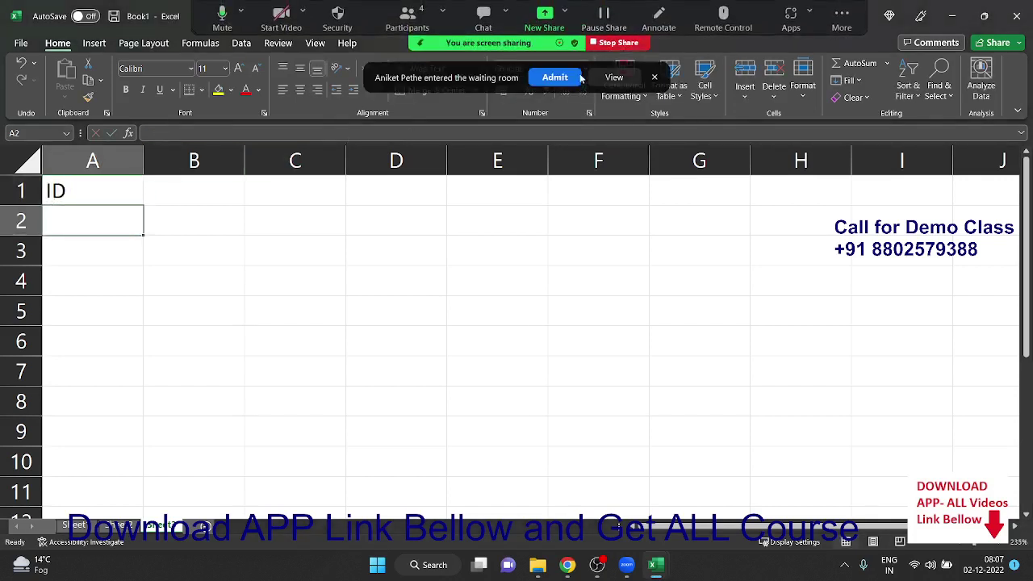
{"action": "left_click", "coordinate": [575, 77]}
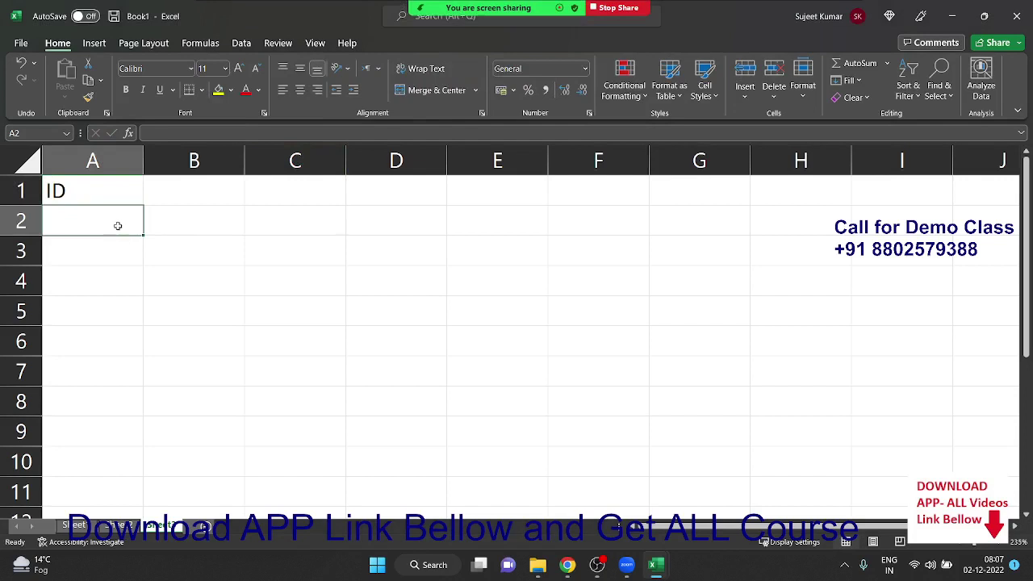
Enter draft values 25, 62 and 32 in A2:A4, then go back up to correct them.
{"action": "type", "text": "25"}
{"action": "key", "text": "Return"}
{"action": "type", "text": "62"}
{"action": "key", "text": "Return"}
{"action": "type", "text": "3"}
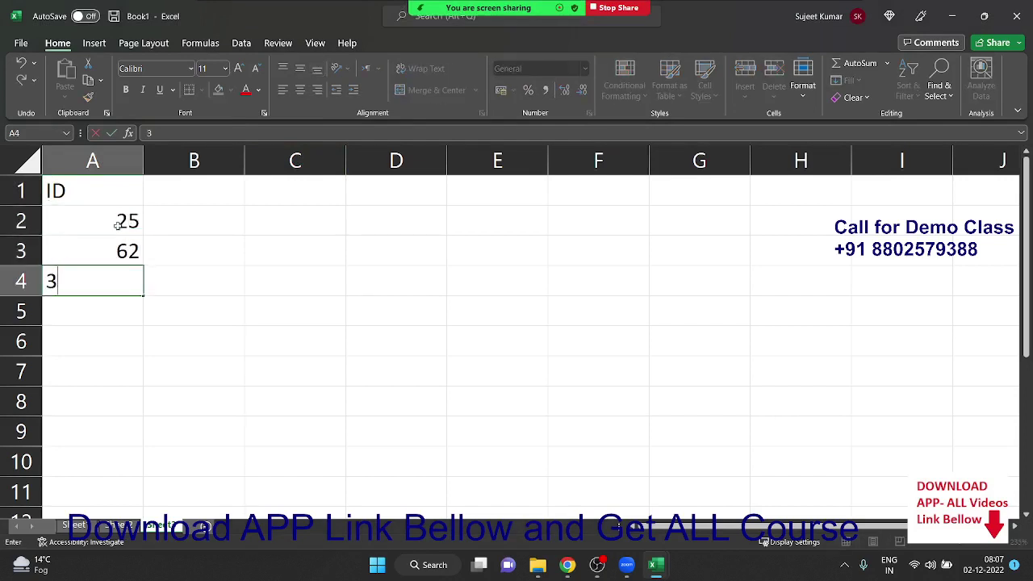
{"action": "type", "text": "2"}
{"action": "key", "text": "Up"}
{"action": "key", "text": "Up"}
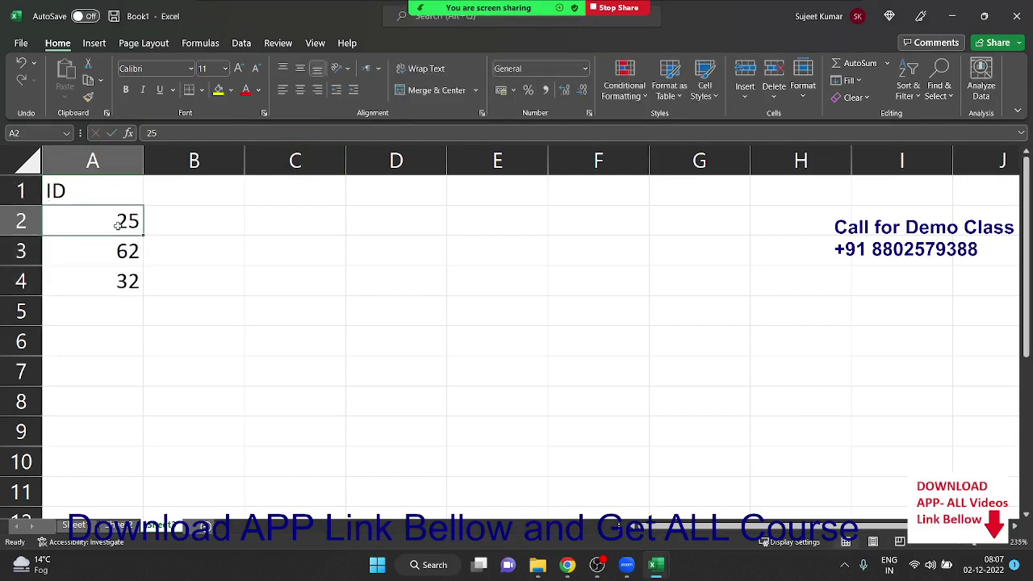
{"action": "type", "text": "1"}
{"action": "key", "text": "Return"}
{"action": "key", "text": "Up"}
Re-enter the IDs as 11, 22 and 33 in A2:A4, fixing the mistyped 66.
{"action": "type", "text": "11"}
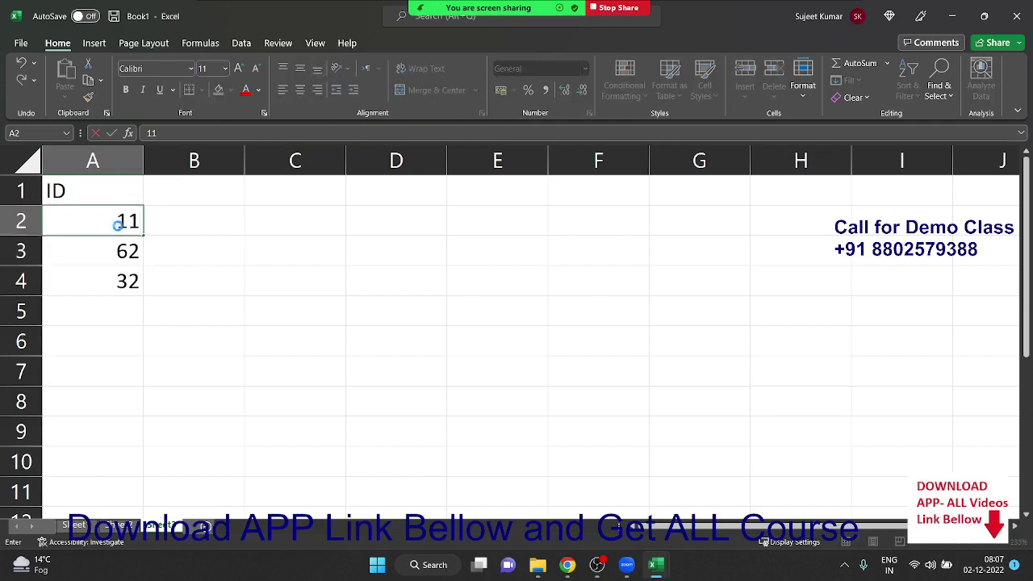
{"action": "key", "text": "Return"}
{"action": "type", "text": "22"}
{"action": "key", "text": "Return"}
{"action": "type", "text": "66"}
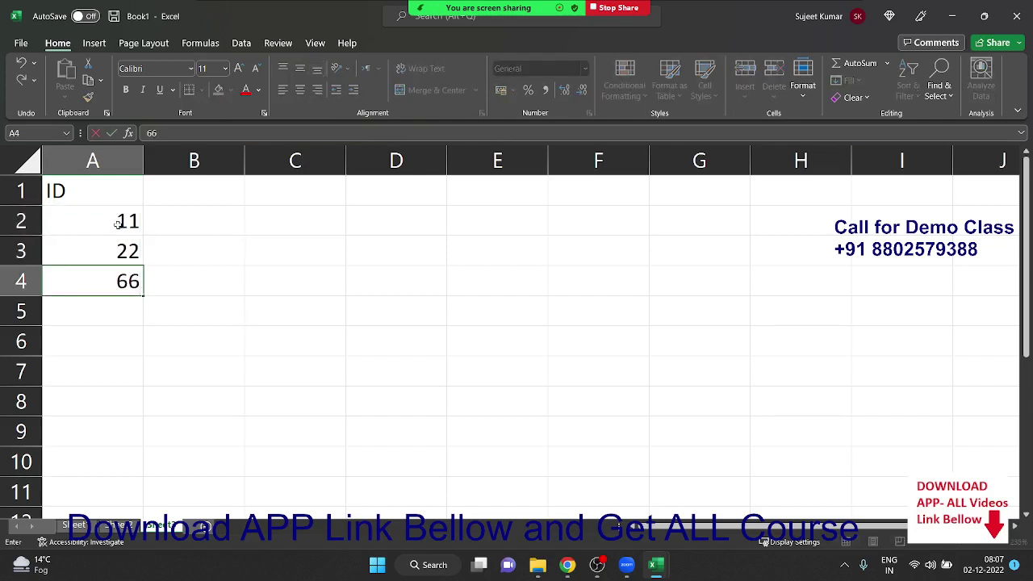
{"action": "key", "text": "BackSpace"}
{"action": "key", "text": "BackSpace"}
{"action": "type", "text": "33"}
{"action": "key", "text": "Return"}
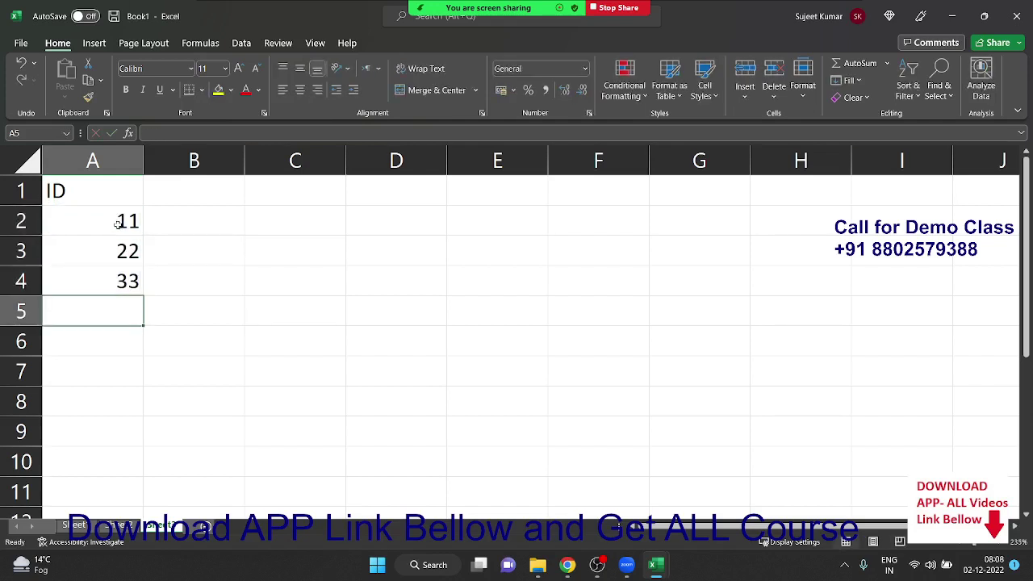
{"action": "key", "text": "Up"}
{"action": "key", "text": "Up"}
{"action": "key", "text": "Up"}
{"action": "key", "text": "Right"}
{"action": "key", "text": "Right"}
Add the headers ID and Name in F1:G1 and the first row, 11 Delhi.
{"action": "key", "text": "Right"}
{"action": "key", "text": "Right"}
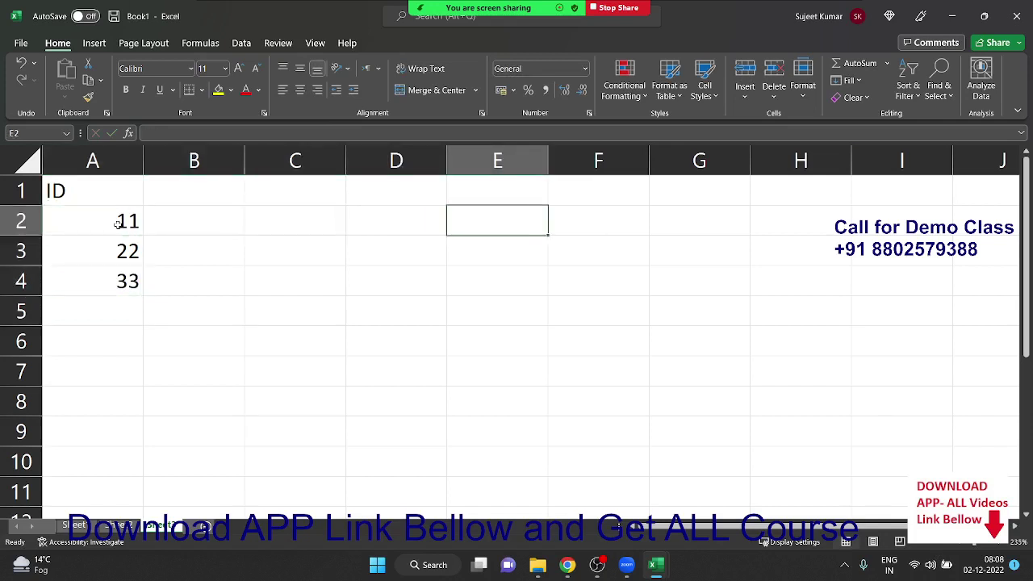
{"action": "key", "text": "Right"}
{"action": "key", "text": "Up"}
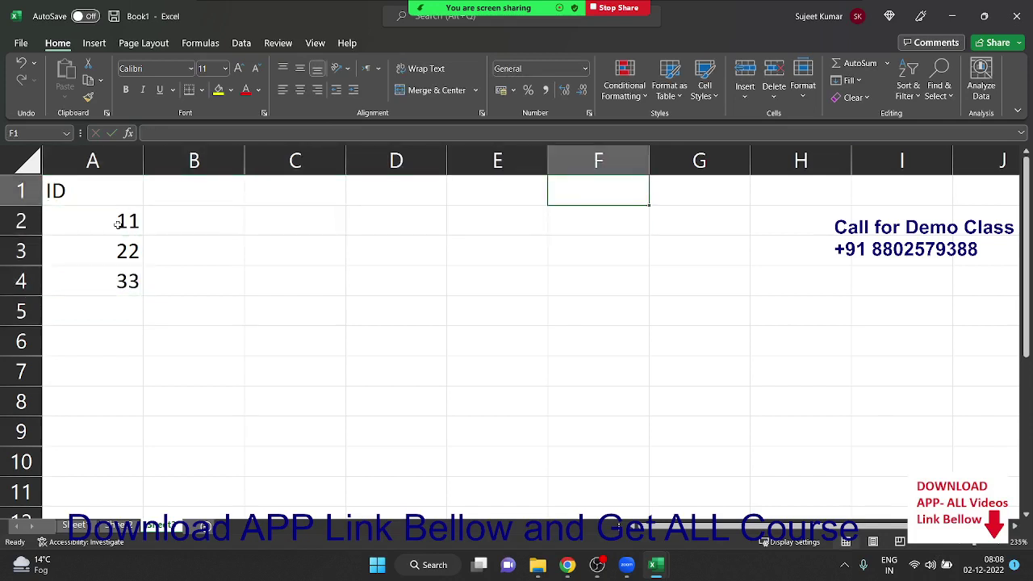
{"action": "type", "text": "ID"}
{"action": "key", "text": "Tab"}
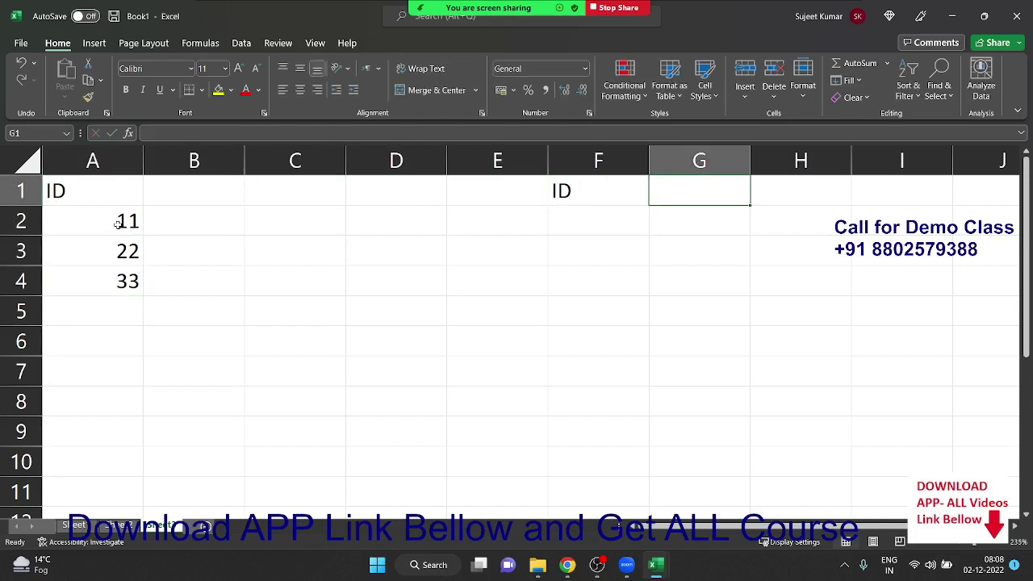
{"action": "type", "text": "Name"}
{"action": "key", "text": "Return"}
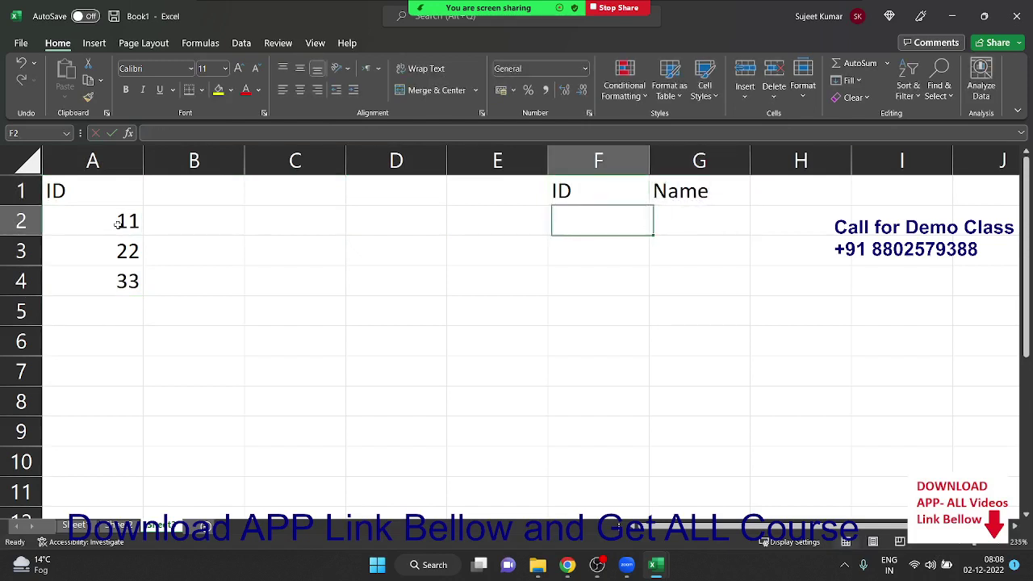
{"action": "type", "text": "11"}
{"action": "key", "text": "Tab"}
{"action": "type", "text": "D"}
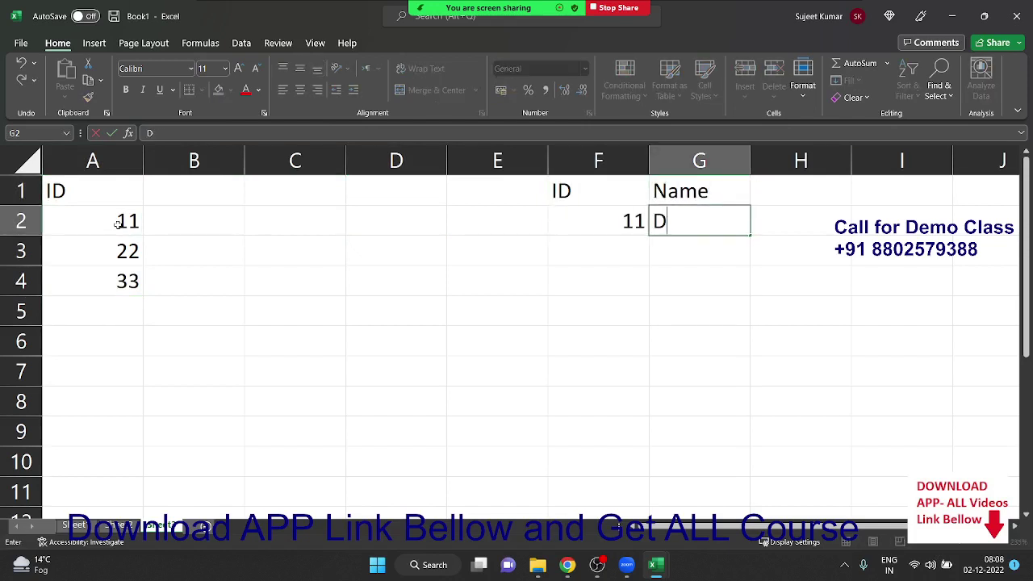
{"action": "type", "text": "elhi"}
{"action": "key", "text": "Return"}
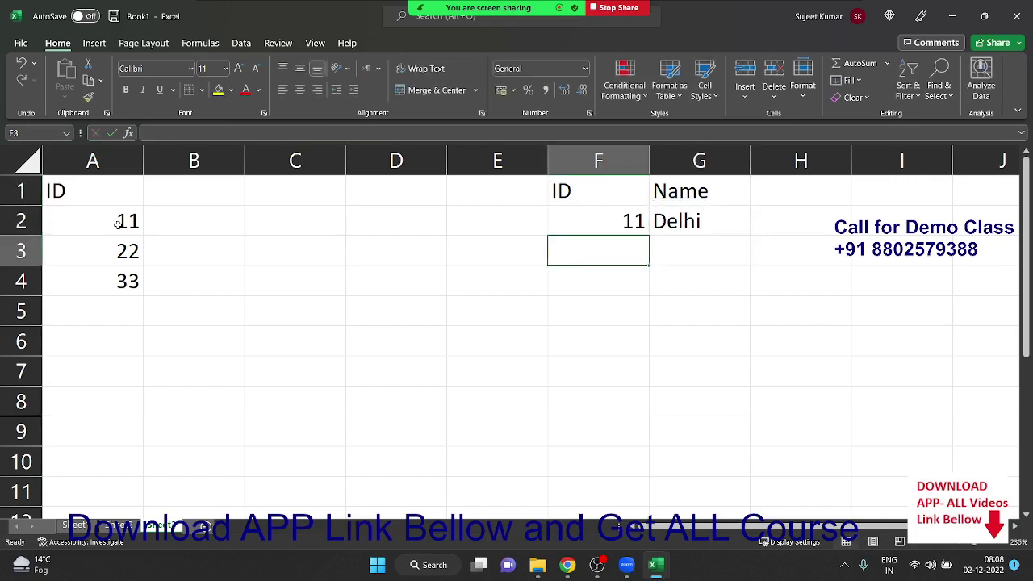
Fill the rows 22 Mumbai and 33 Kolcutta in F3:G4.
{"action": "type", "text": "22"}
{"action": "key", "text": "Tab"}
{"action": "type", "text": "M"}
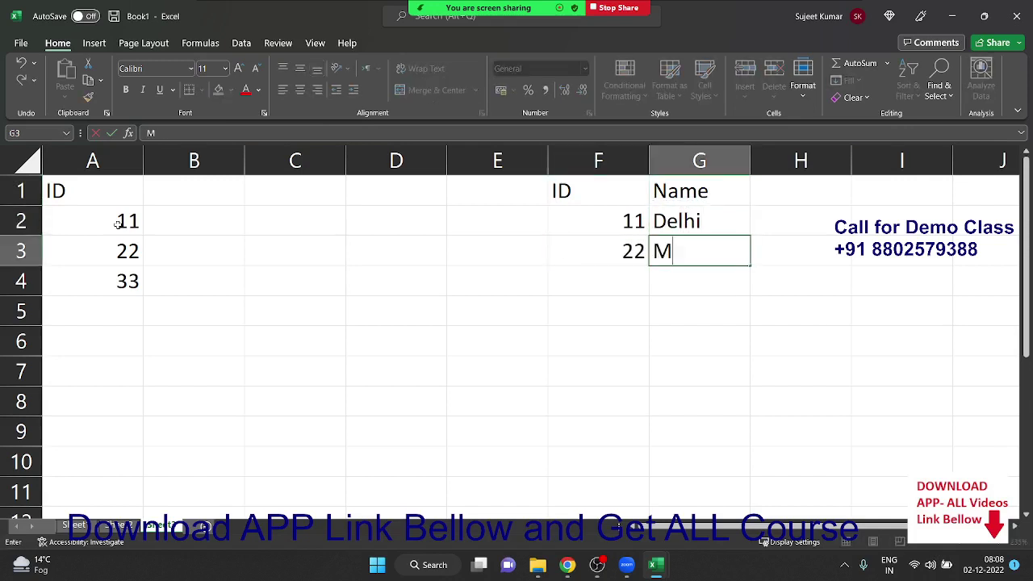
{"action": "type", "text": "umbai"}
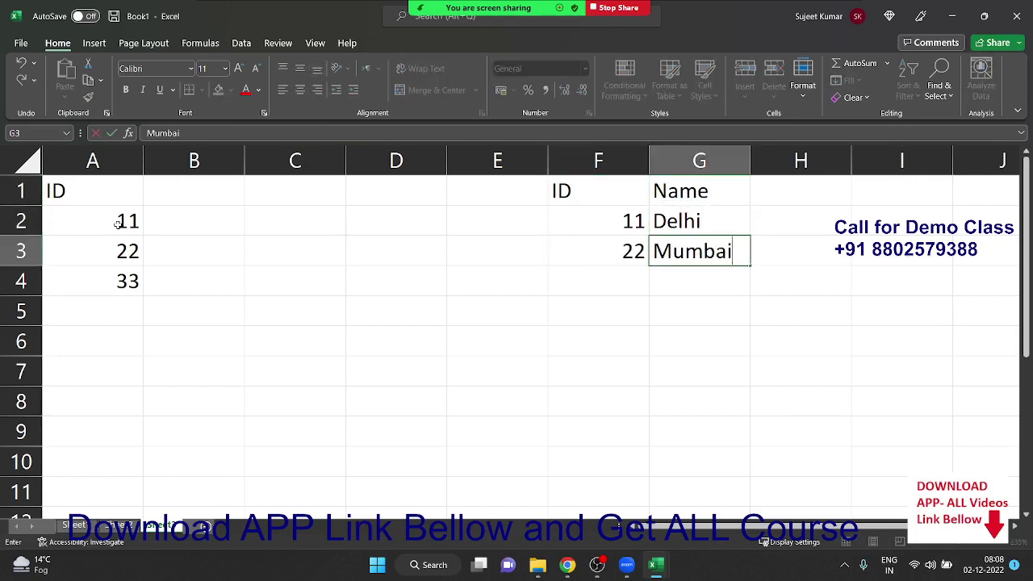
{"action": "key", "text": "Return"}
{"action": "type", "text": "33"}
{"action": "key", "text": "Tab"}
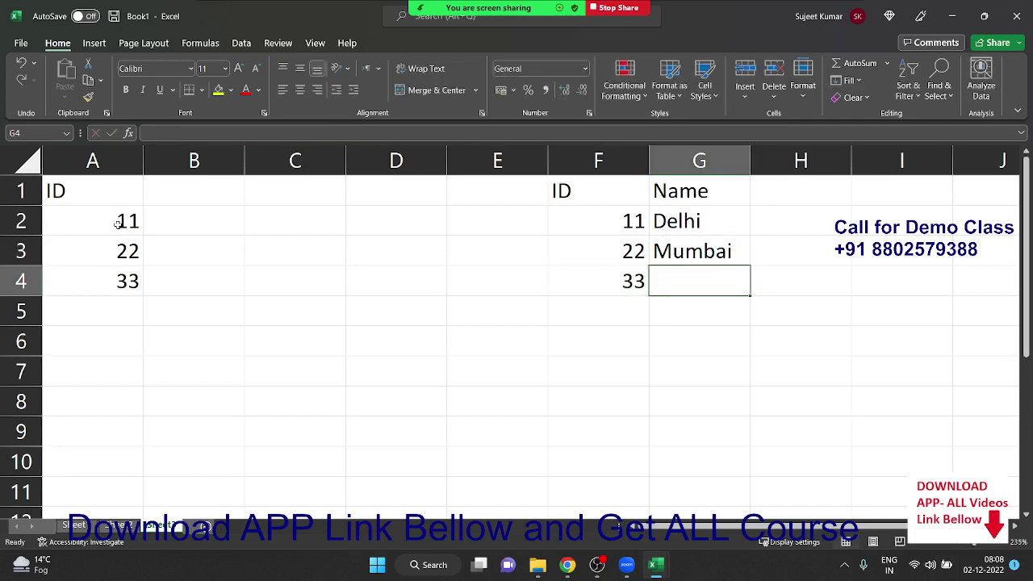
{"action": "type", "text": "K"}
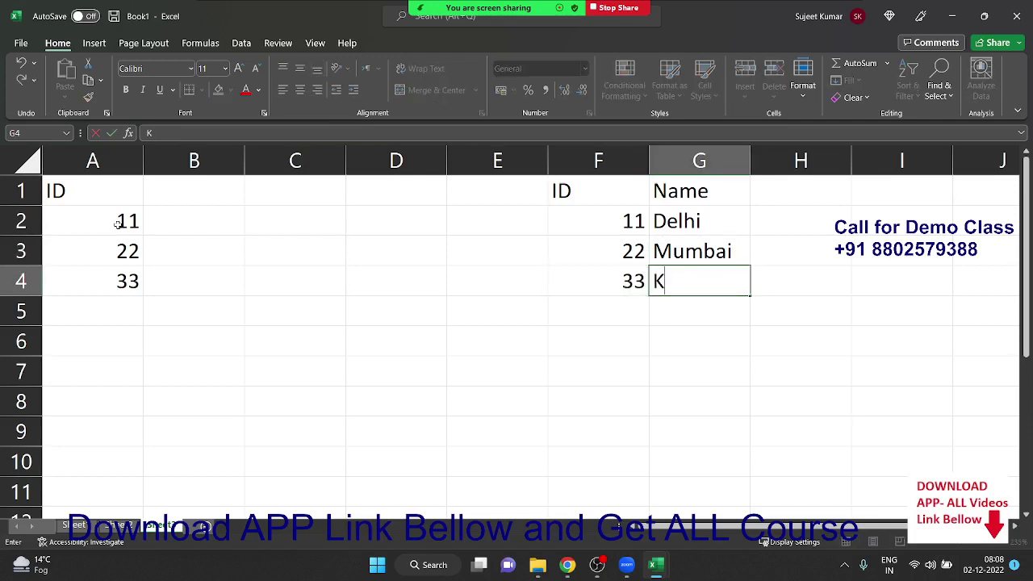
{"action": "type", "text": "olcut"}
{"action": "type", "text": "ta"}
{"action": "key", "text": "Return"}
{"action": "key", "text": "Left"}
{"action": "key", "text": "Left"}
{"action": "key", "text": "Left"}
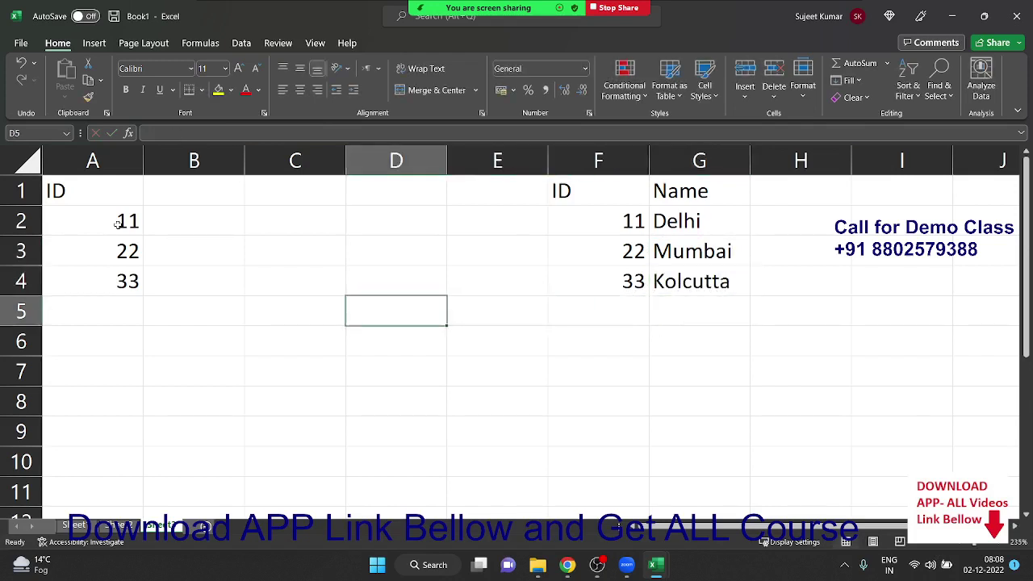
{"action": "key", "text": "Left"}
{"action": "key", "text": "Left"}
{"action": "key", "text": "Up"}
{"action": "key", "text": "Up"}
{"action": "key", "text": "Up"}
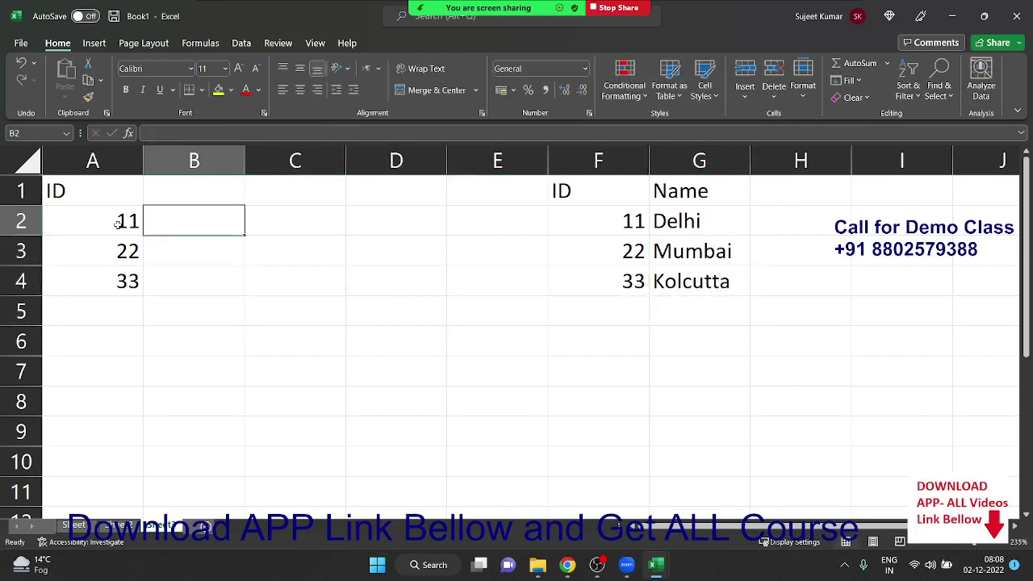
Enter =VLOOKUP(A2,F1:G4,2,0) in B2 so it returns Delhi.
{"action": "type", "text": "="}
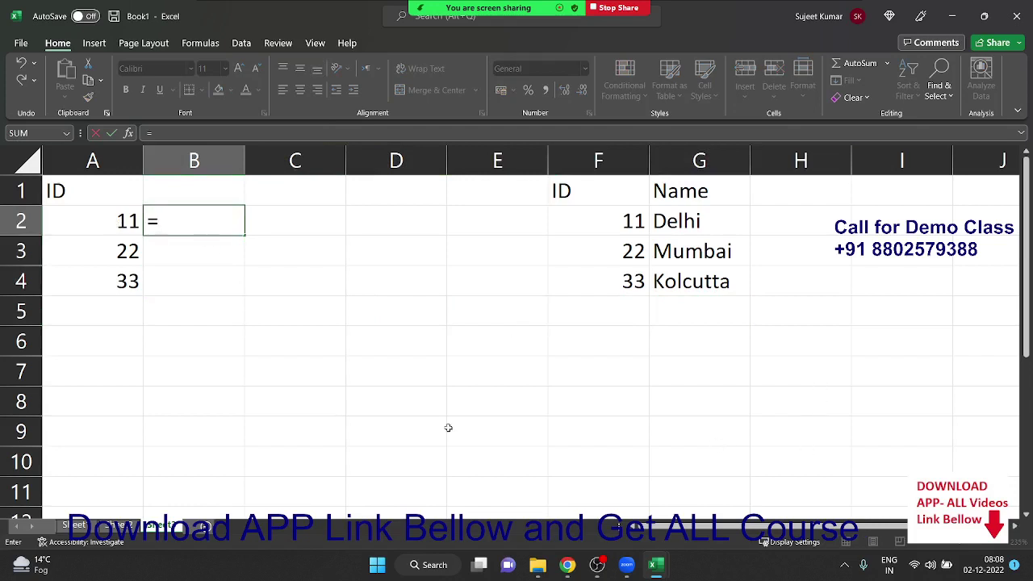
{"action": "type", "text": "vl"}
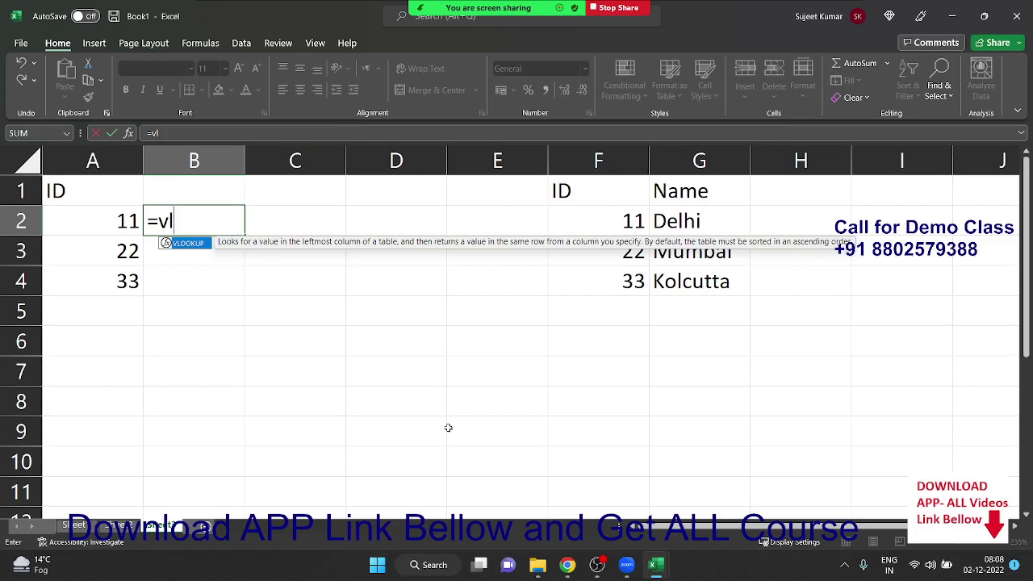
{"action": "key", "text": "Tab"}
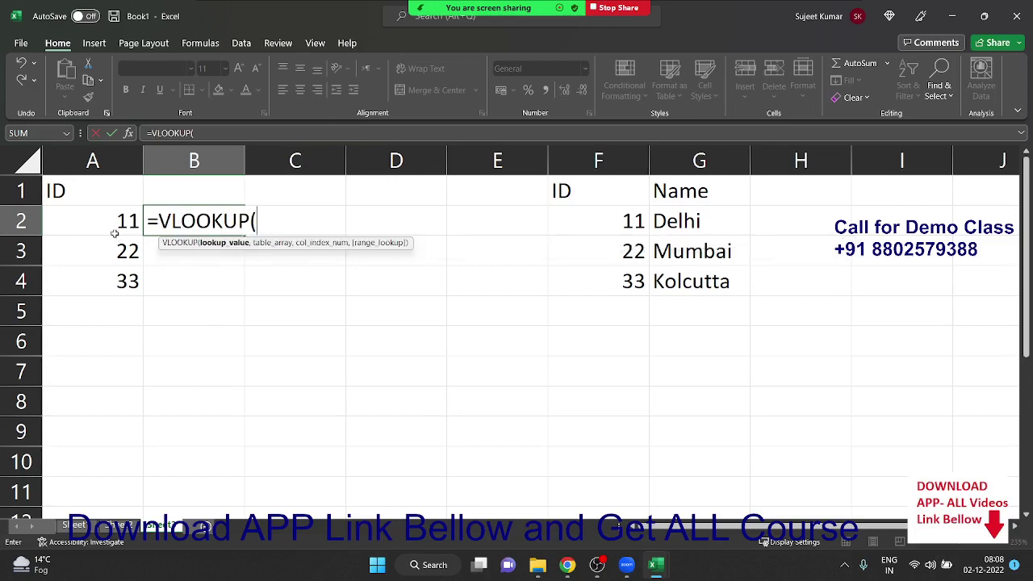
{"action": "left_click", "coordinate": [114, 234]}
{"action": "type", "text": ","}
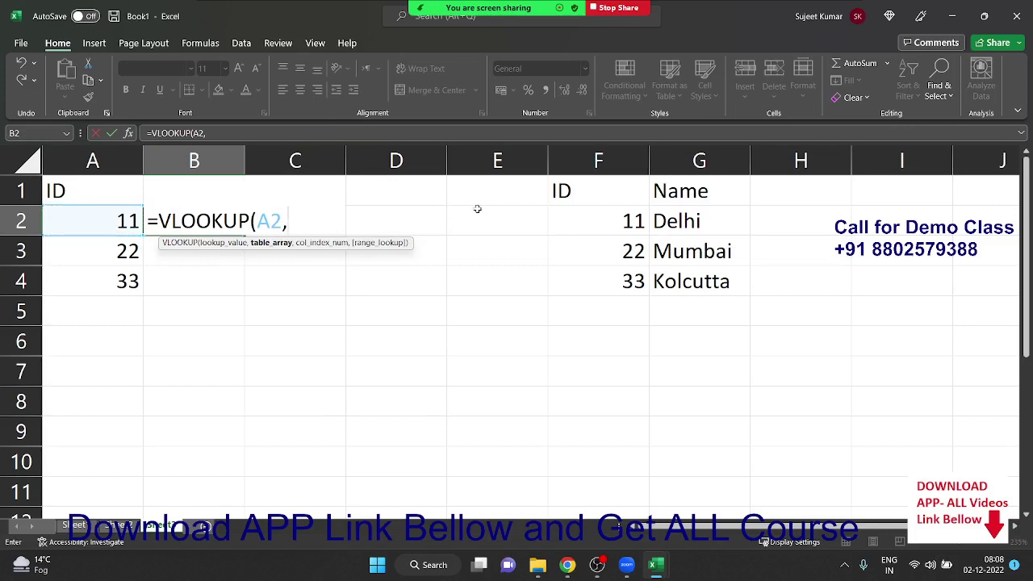
{"action": "left_click_drag", "start_coordinate": [576, 202], "coordinate": [661, 282]}
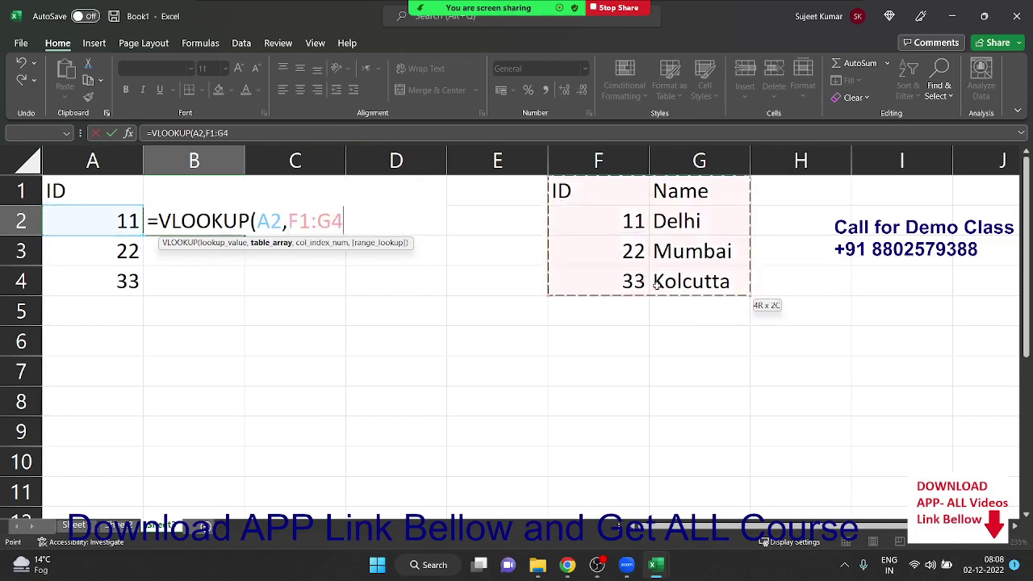
{"action": "type", "text": ",2"}
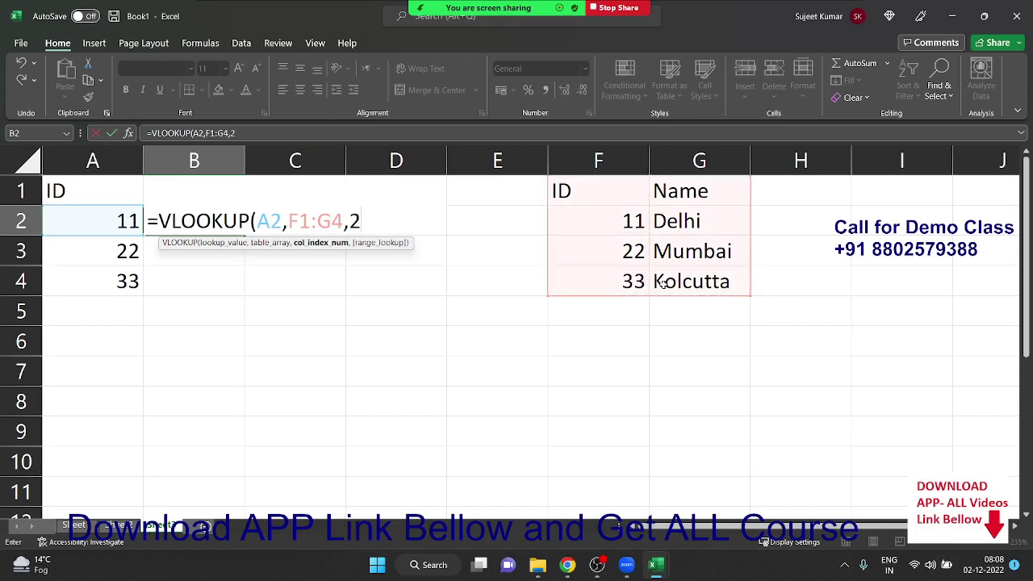
{"action": "type", "text": ",0)"}
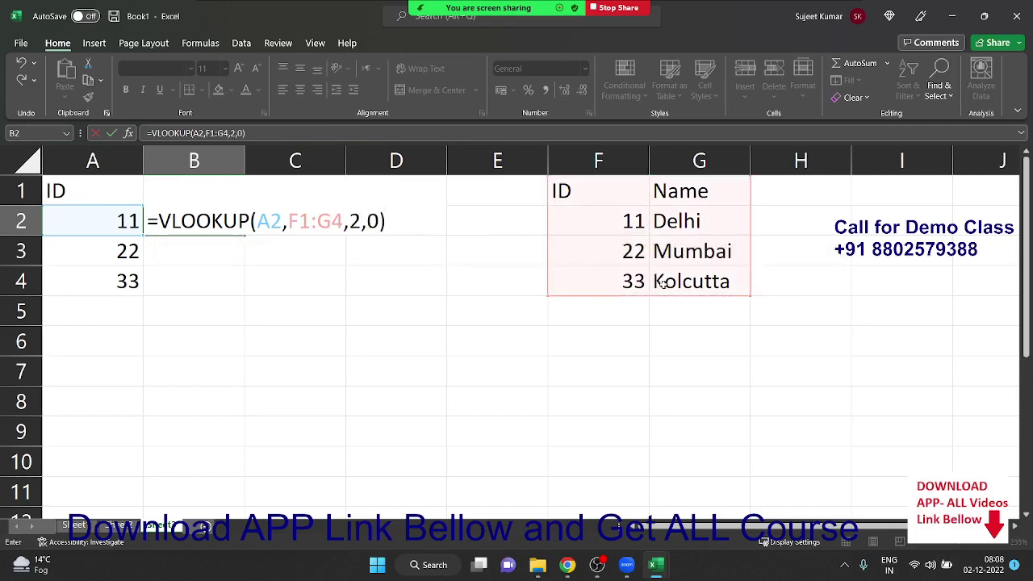
{"action": "key", "text": "Return"}
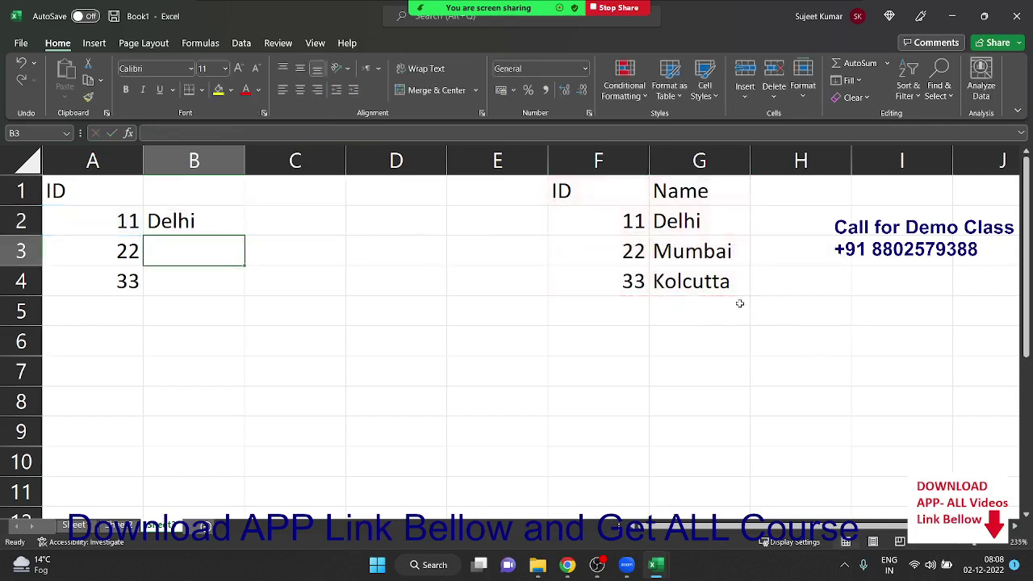
Highlight the F2:G4 table, then reopen and recommit B2's VLOOKUP formula.
{"action": "left_click_drag", "start_coordinate": [652, 278], "coordinate": [555, 220]}
{"action": "left_click", "coordinate": [246, 224]}
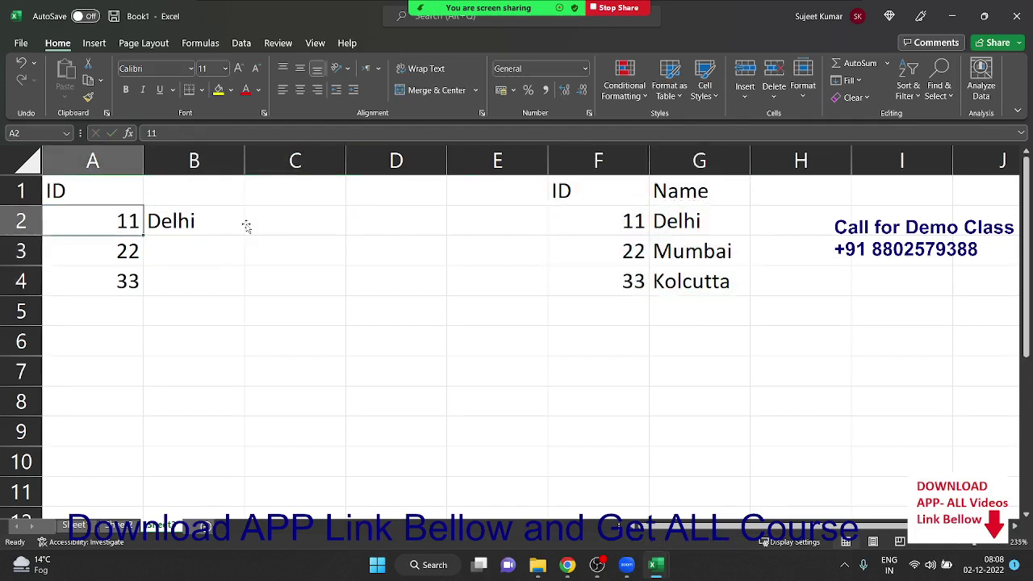
{"action": "double_click", "coordinate": [210, 219]}
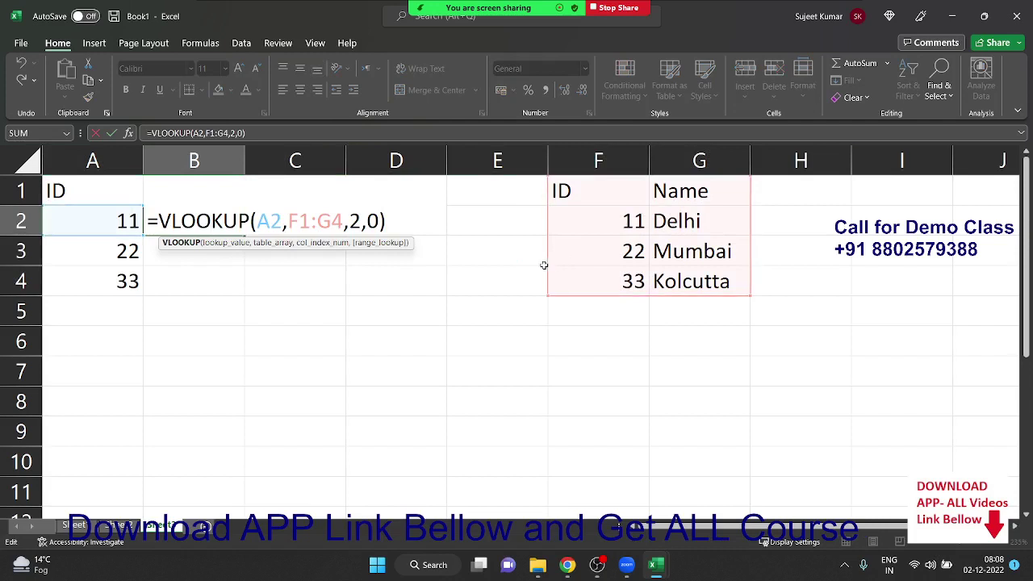
{"action": "key", "text": "Return"}
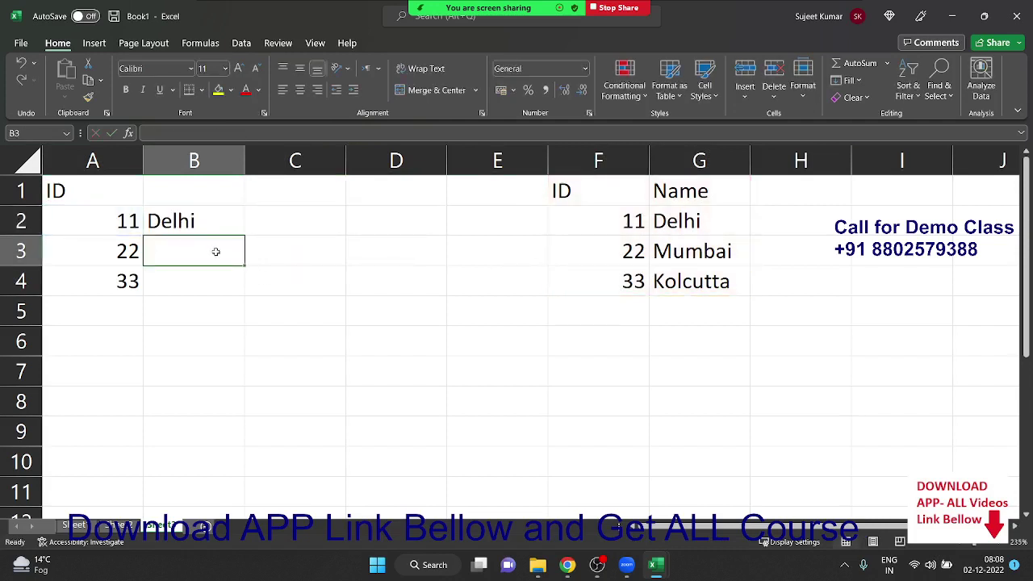
Enter =VLOOKUP(A3,{11,"Delhi";22,"Mumbai";33,"Kolcutta"},2,0) in B3, using an embedded array.
{"action": "type", "text": "=vl"}
{"action": "key", "text": "Tab"}
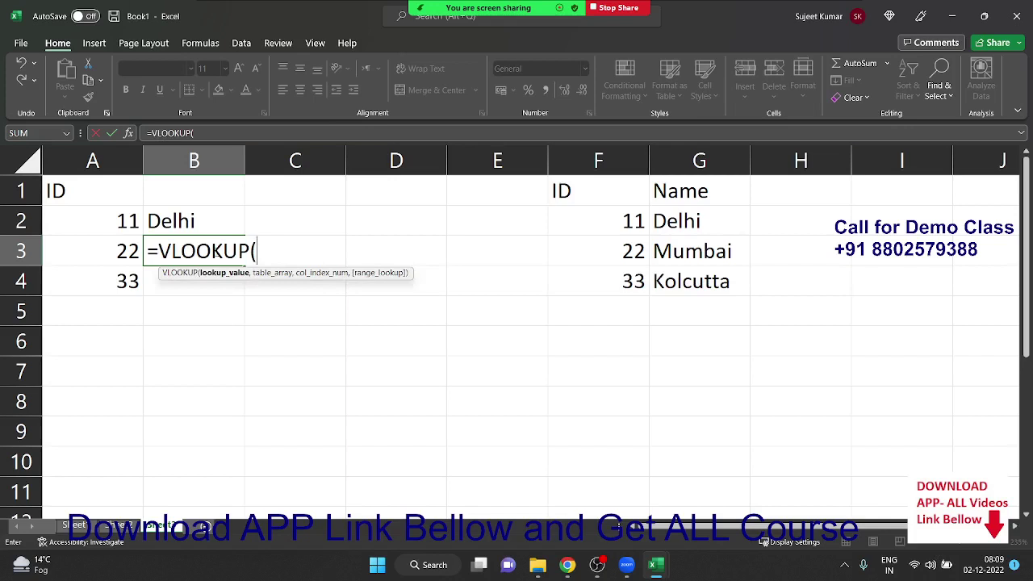
{"action": "left_click", "coordinate": [93, 251]}
{"action": "type", "text": ","}
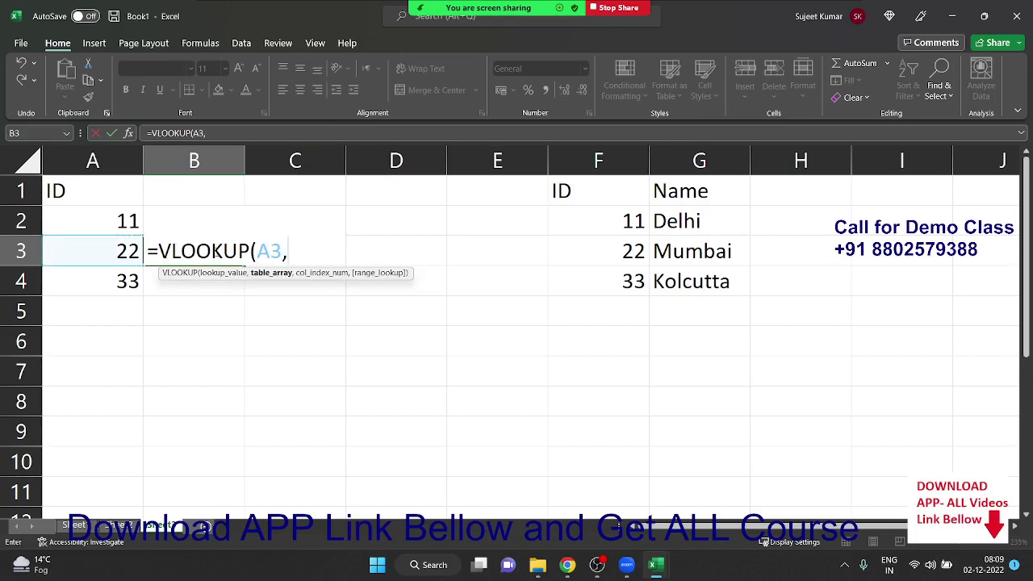
{"action": "type", "text": "{11"}
{"action": "type", "text": ",\""}
{"action": "type", "text": "Delhi\""}
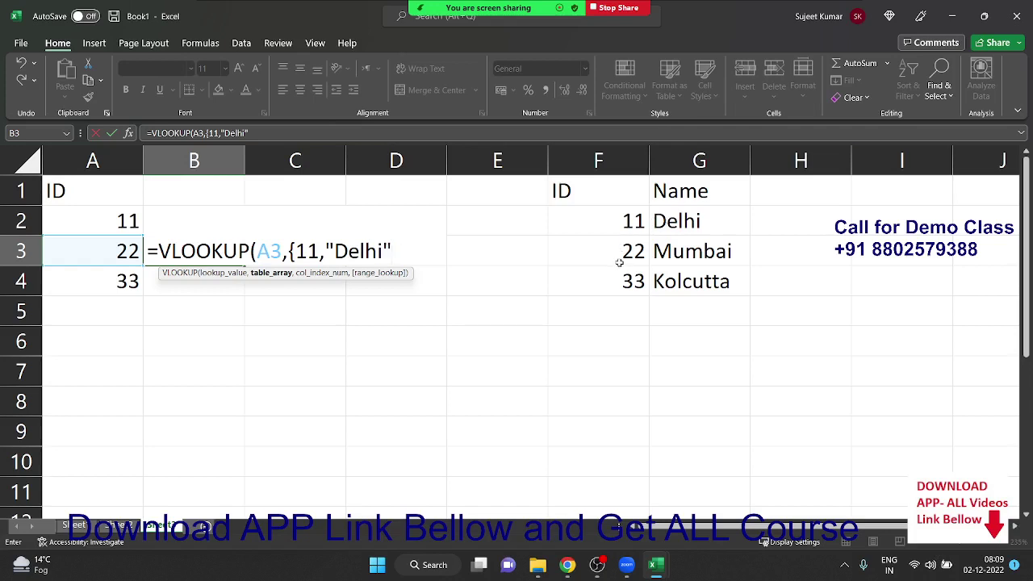
{"action": "type", "text": ";"}
{"action": "type", "text": "22,"}
{"action": "type", "text": "\"M"}
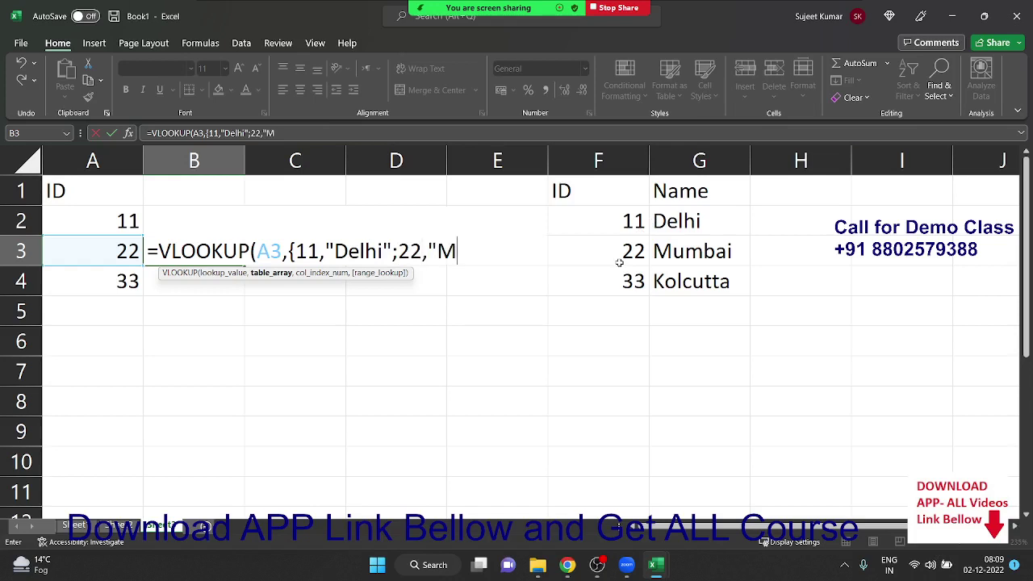
{"action": "type", "text": "umb"}
{"action": "key", "text": "BackSpace"}
{"action": "type", "text": "ai"}
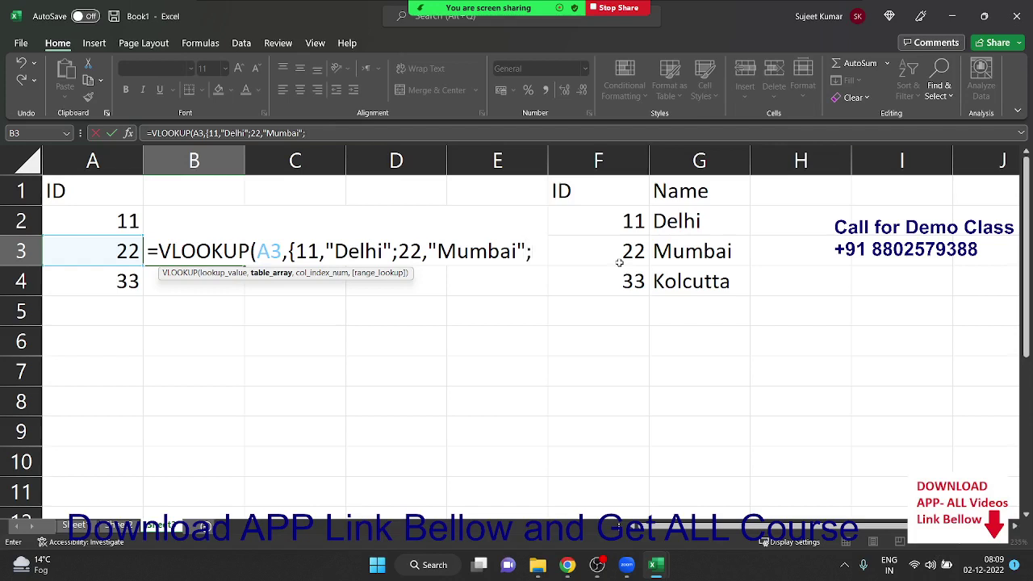
{"action": "type", "text": "33"}
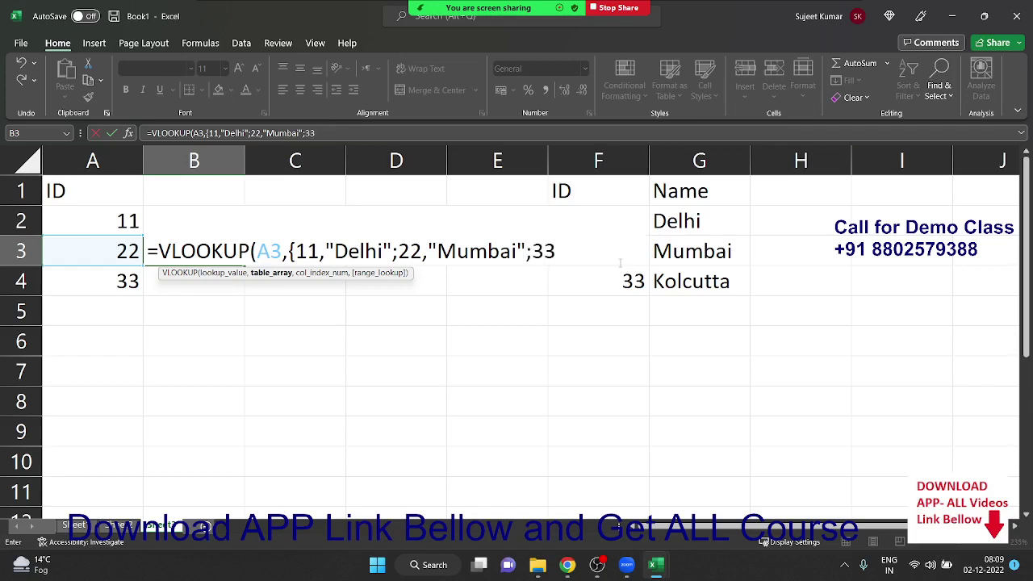
{"action": "type", "text": ",\"K"}
{"action": "type", "text": "ol"}
{"action": "type", "text": "cutta"}
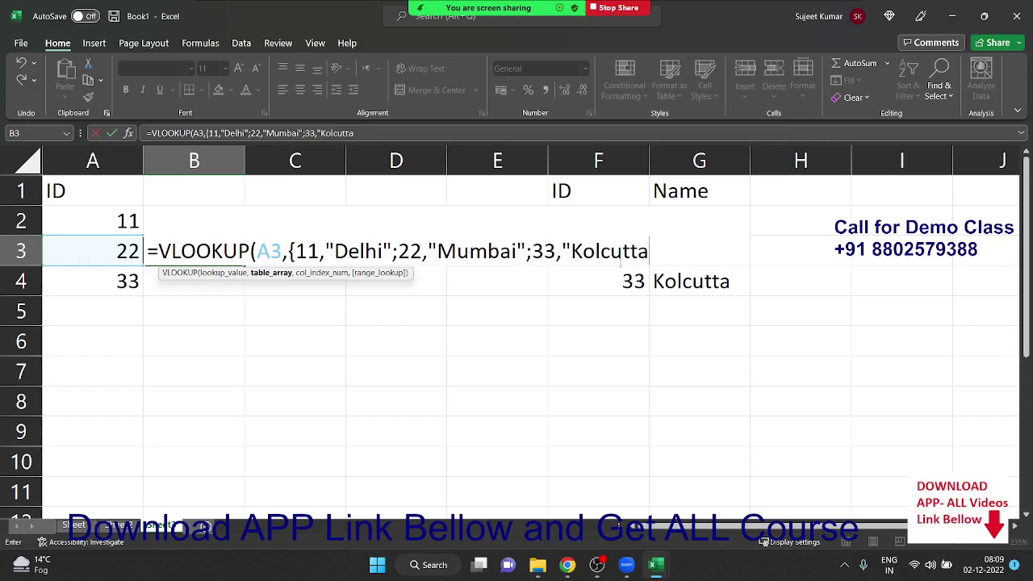
{"action": "type", "text": "\""}
{"action": "type", "text": "}"}
{"action": "type", "text": ",2,0"}
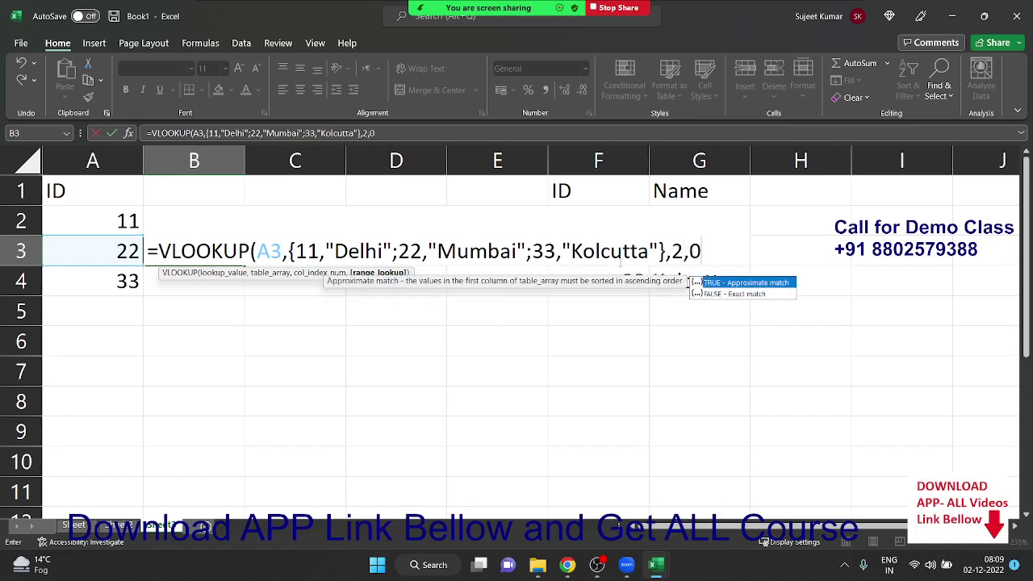
{"action": "type", "text": ")"}
{"action": "key", "text": "Return"}
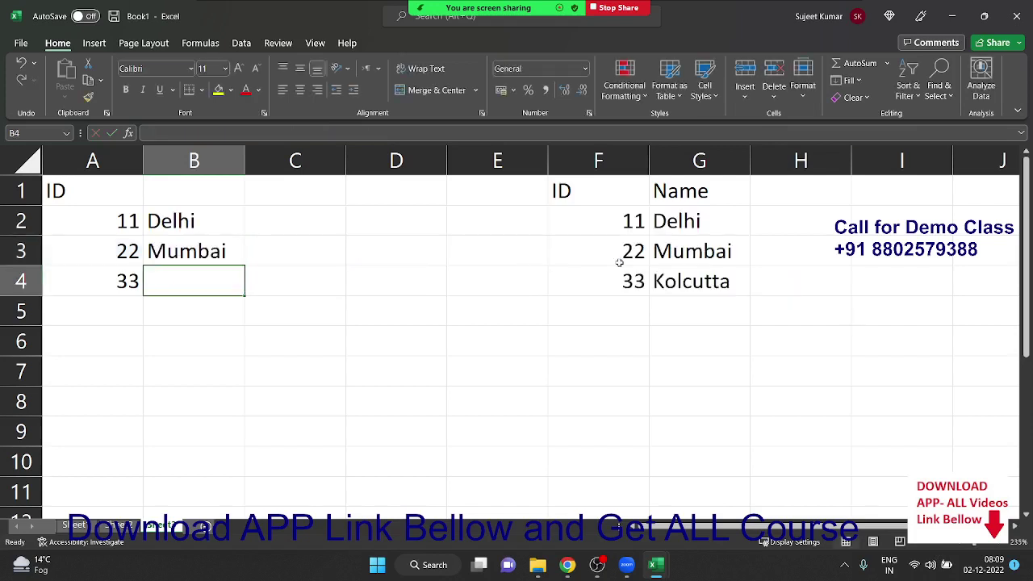
Review the formulas in B2 and B3, then reopen B3 to start selecting the array constant.
{"action": "key", "text": "Up"}
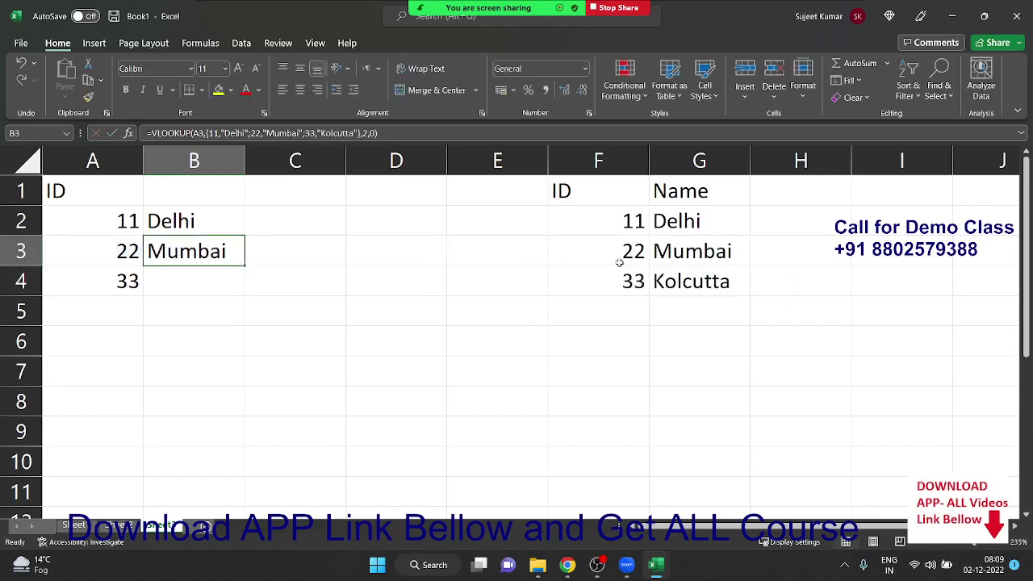
{"action": "key", "text": "Up"}
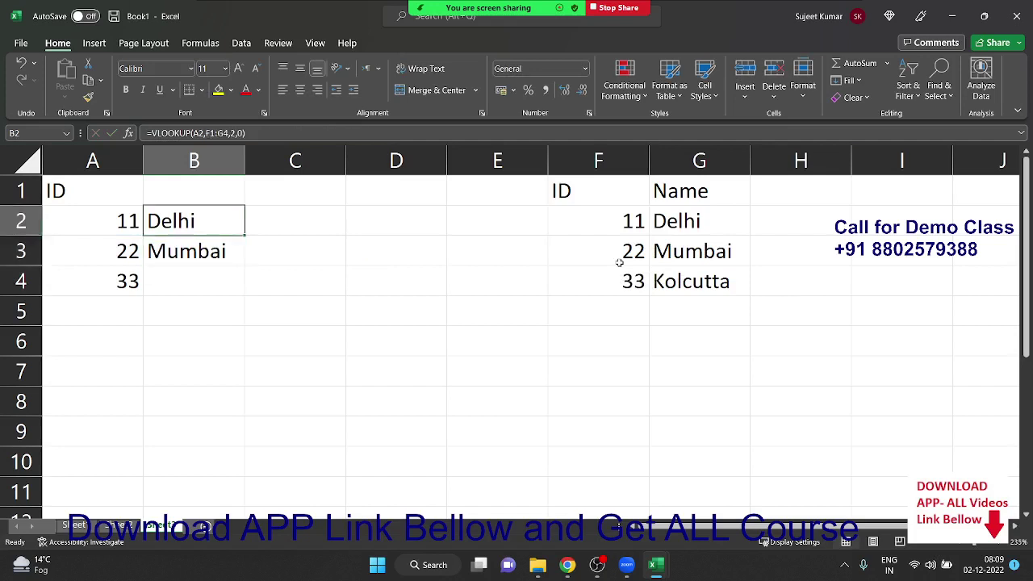
{"action": "key", "text": "Down"}
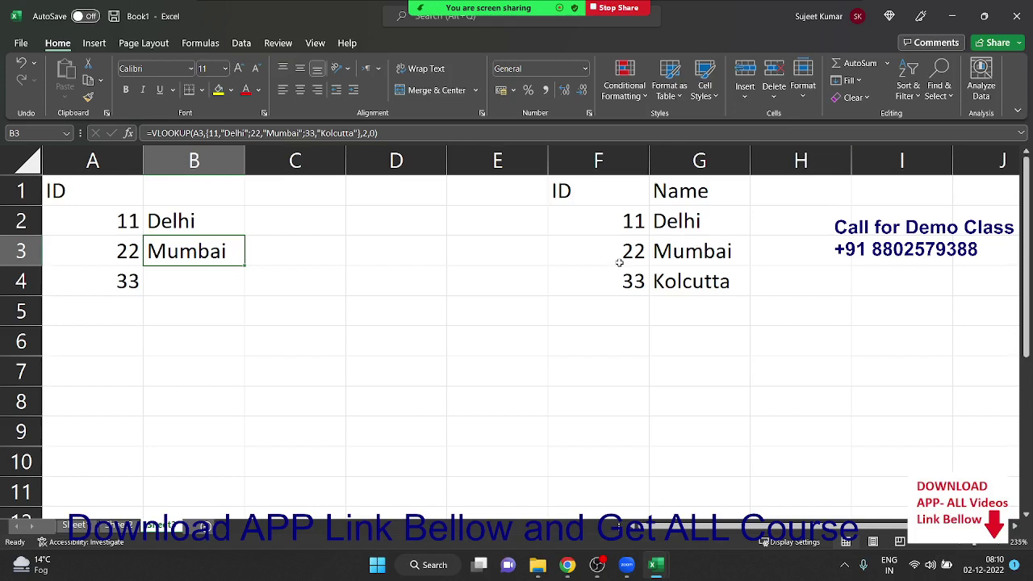
{"action": "key", "text": "Down"}
{"action": "key", "text": "Up"}
{"action": "double_click", "coordinate": [152, 251]}
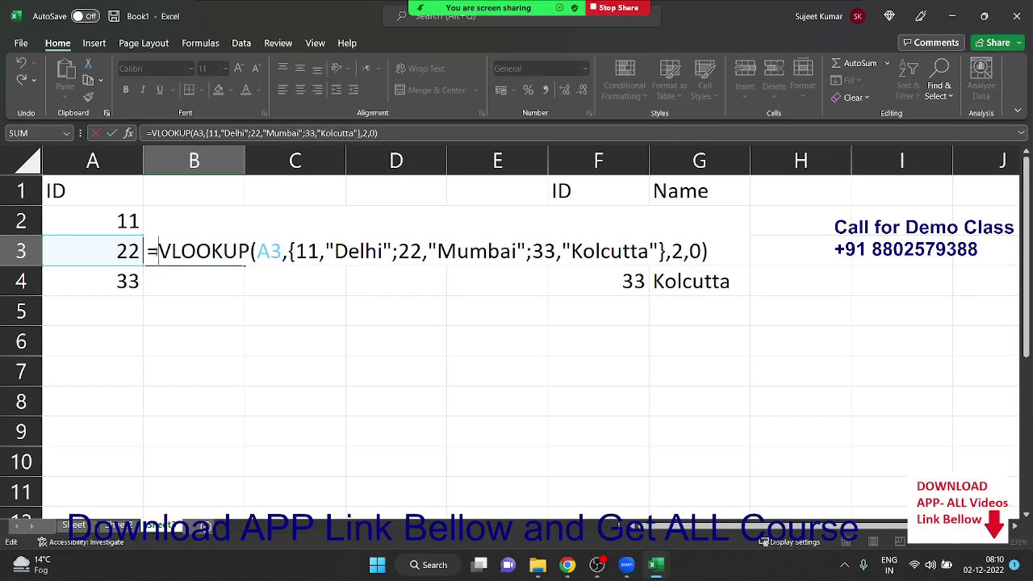
{"action": "key", "text": "Right"}
{"action": "key", "text": "Right"}
{"action": "key", "text": "Right"}
{"action": "key", "text": "Right"}
{"action": "key", "text": "Right"}
{"action": "key", "text": "Right"}
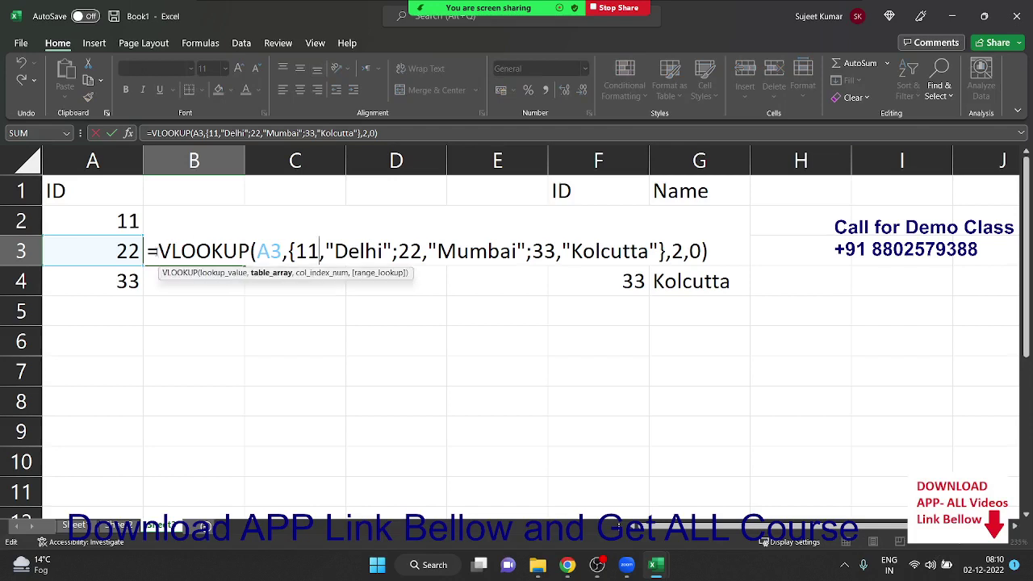
{"action": "key", "text": "Left"}
{"action": "key", "text": "shift+Right"}
{"action": "key", "text": "shift+Right"}
{"action": "key", "text": "shift+Right"}
{"action": "key", "text": "shift+Right"}
{"action": "key", "text": "shift+Right"}
{"action": "key", "text": "shift+Right"}
{"action": "key", "text": "shift+Right"}
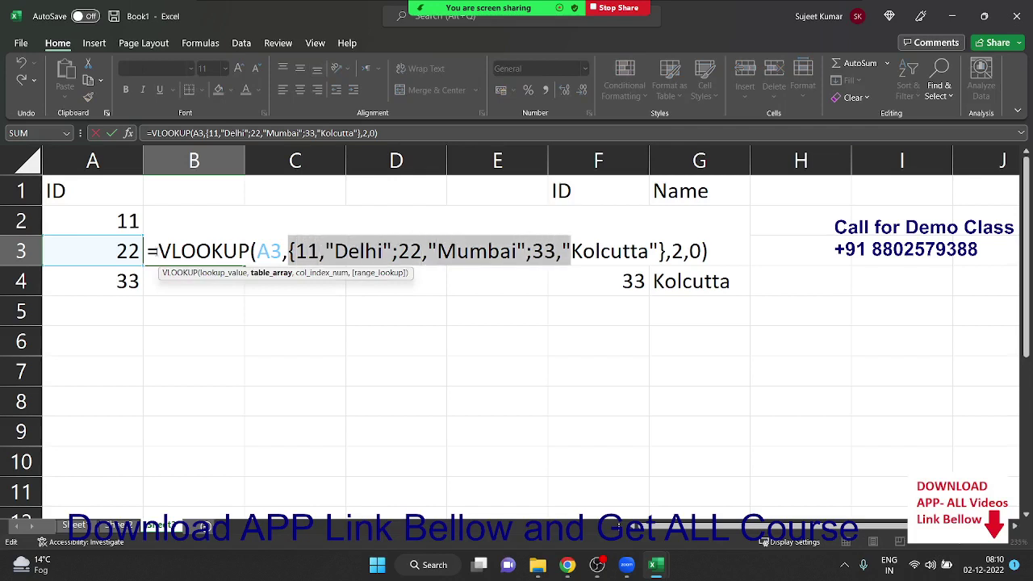
{"action": "key", "text": "shift+Right"}
{"action": "key", "text": "shift+Right"}
{"action": "key", "text": "shift+Right"}
{"action": "key", "text": "shift+Right"}
{"action": "key", "text": "shift+Right"}
{"action": "key", "text": "shift+Right"}
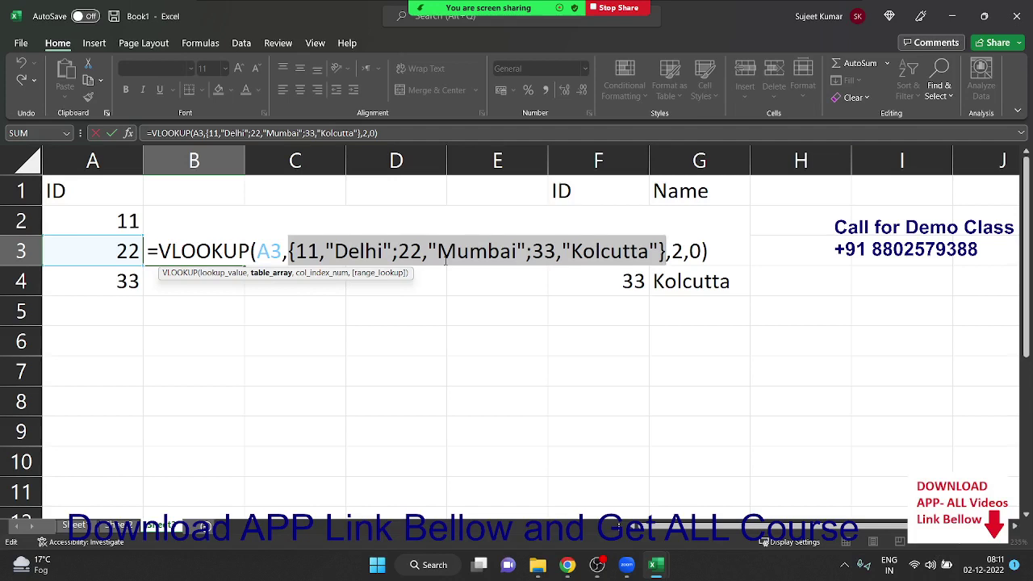
{"action": "key", "text": "Return"}
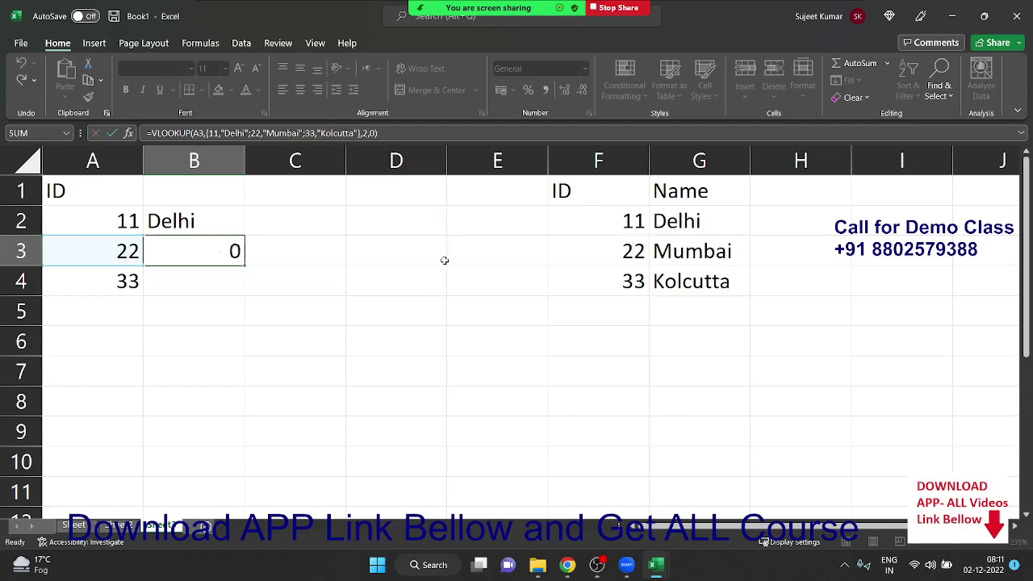
Copy the array constant from B3's formula, leaving the cell unchanged.
{"action": "key", "text": "Up"}
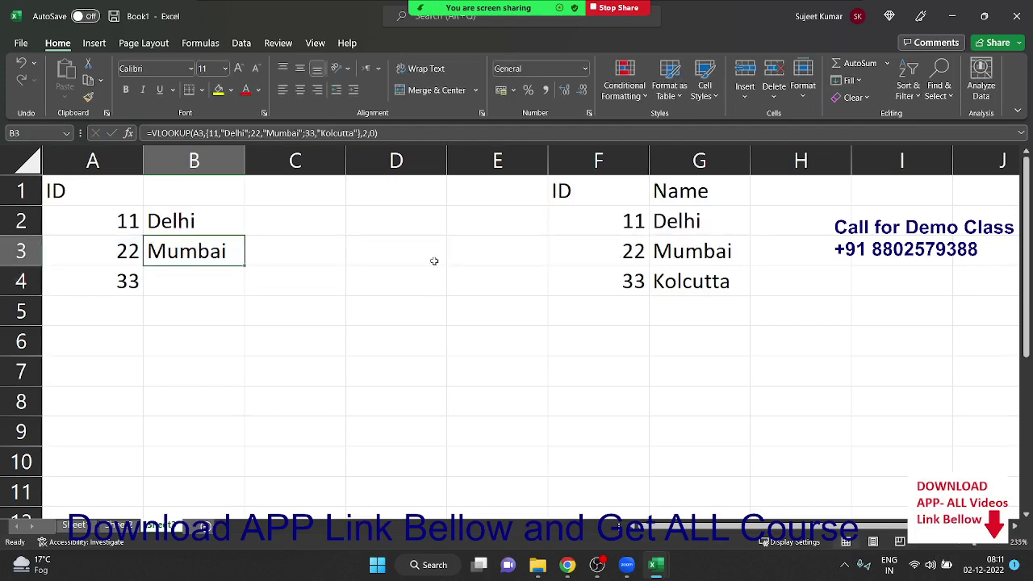
{"action": "double_click", "coordinate": [194, 252]}
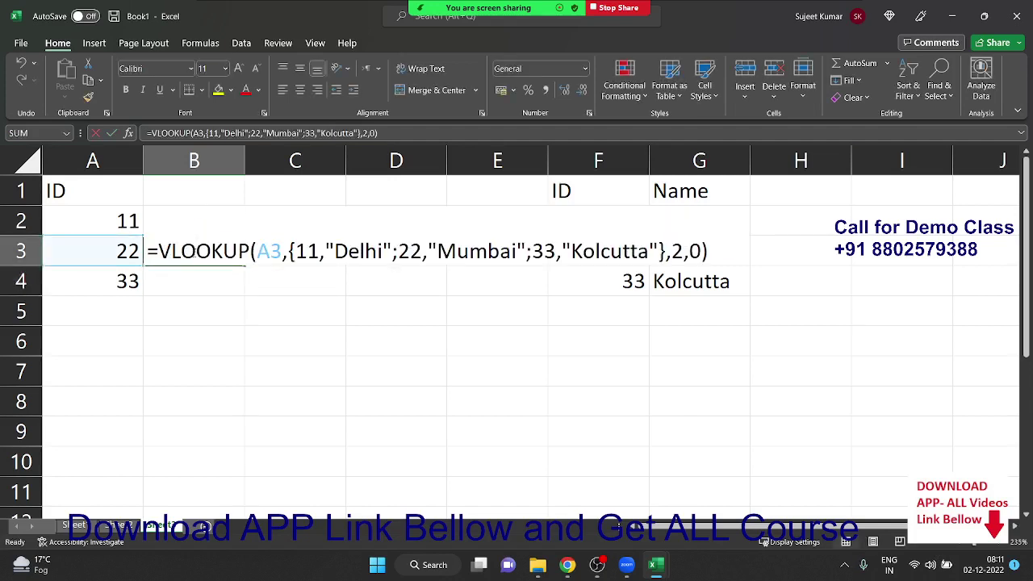
{"action": "left_click_drag", "start_coordinate": [288, 252], "coordinate": [667, 252]}
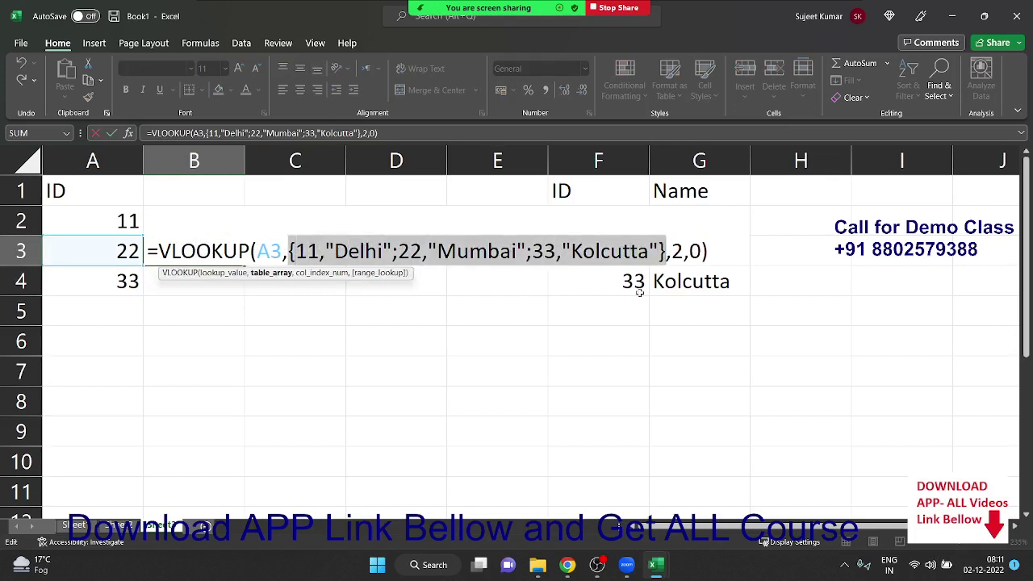
{"action": "key", "text": "ctrl+c"}
{"action": "key", "text": "Escape"}
{"action": "left_click", "coordinate": [190, 273]}
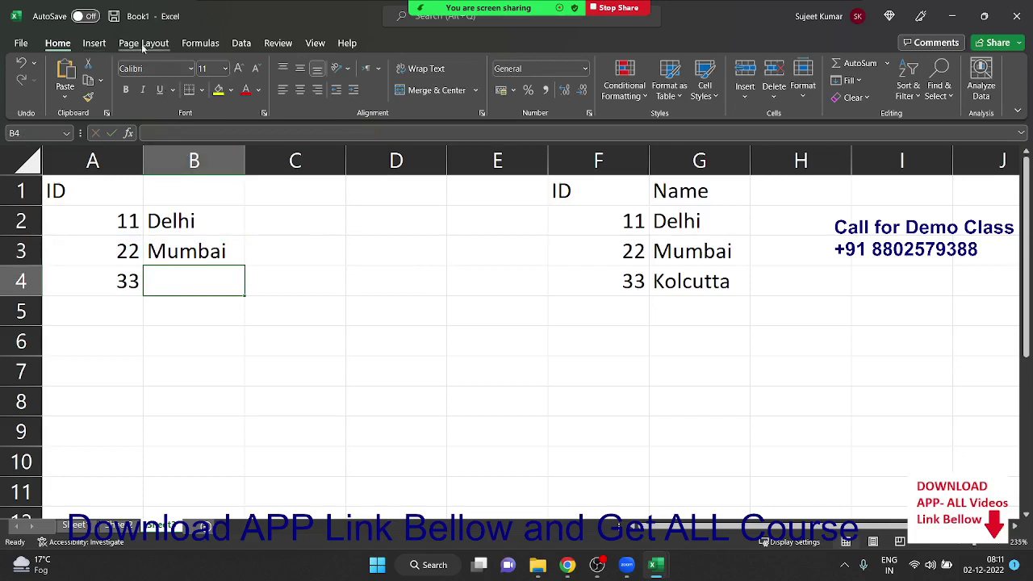
Define a new name, Data, whose value is the copied array constant.
{"action": "left_click", "coordinate": [185, 46]}
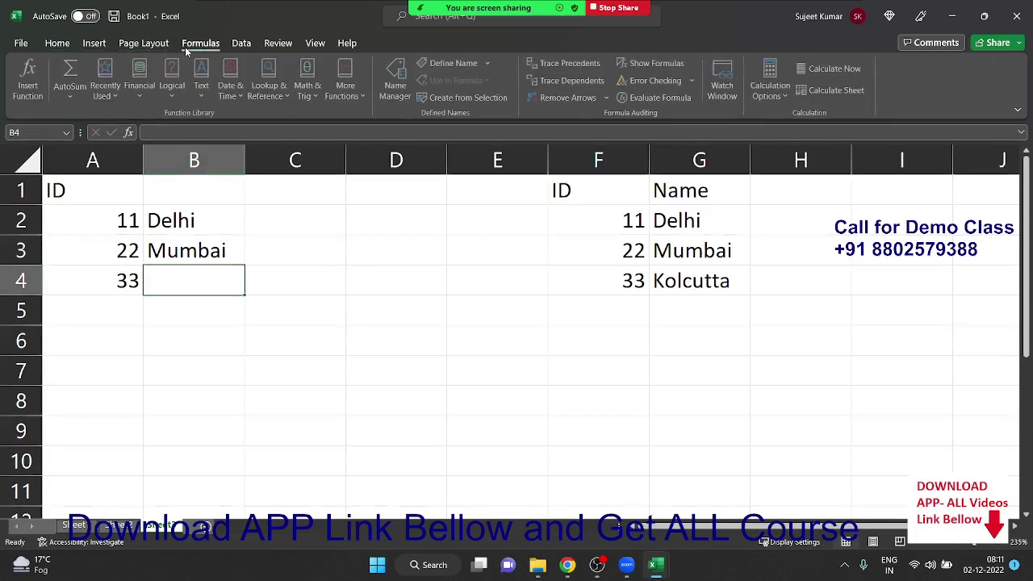
{"action": "left_click", "coordinate": [452, 69]}
{"action": "left_click_drag", "start_coordinate": [239, 201], "coordinate": [421, 221]}
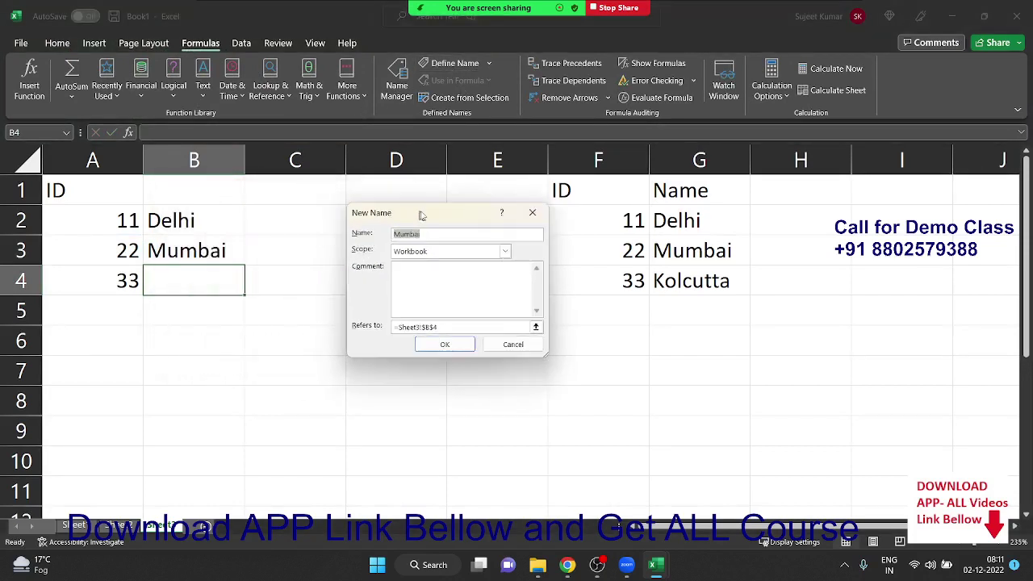
{"action": "type", "text": "De"}
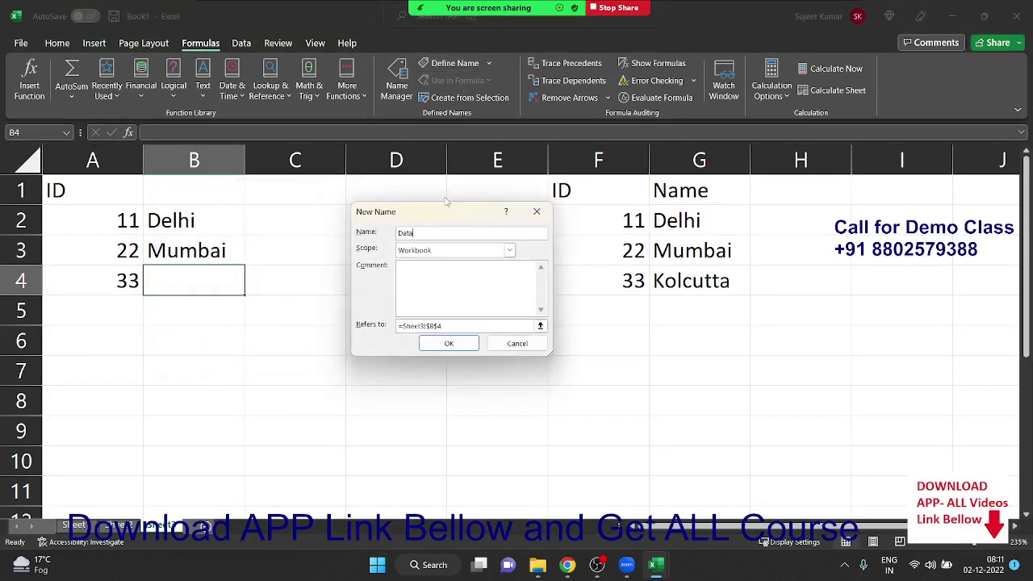
{"action": "left_click_drag", "start_coordinate": [442, 326], "coordinate": [402, 326]}
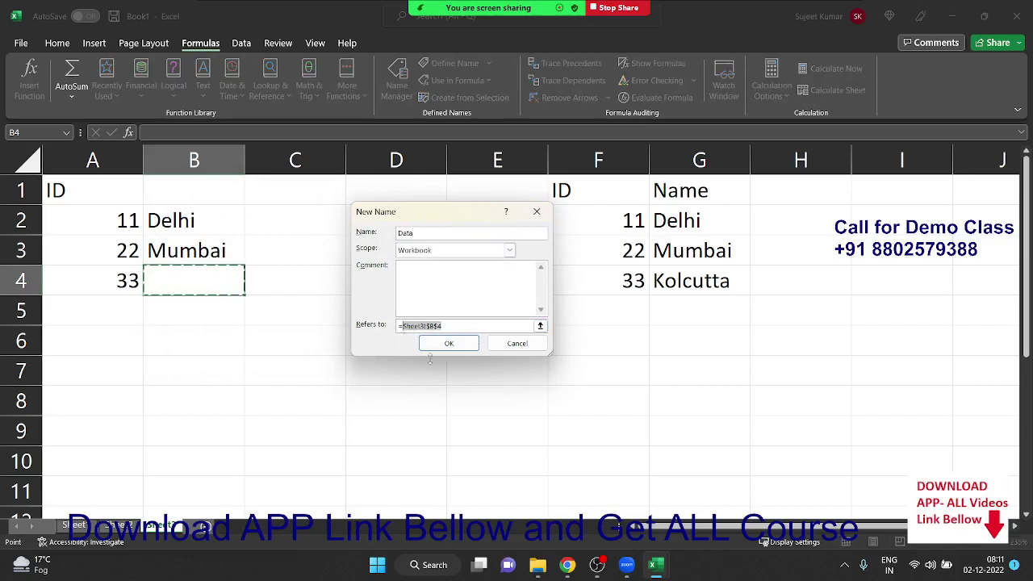
{"action": "key", "text": "ctrl+v"}
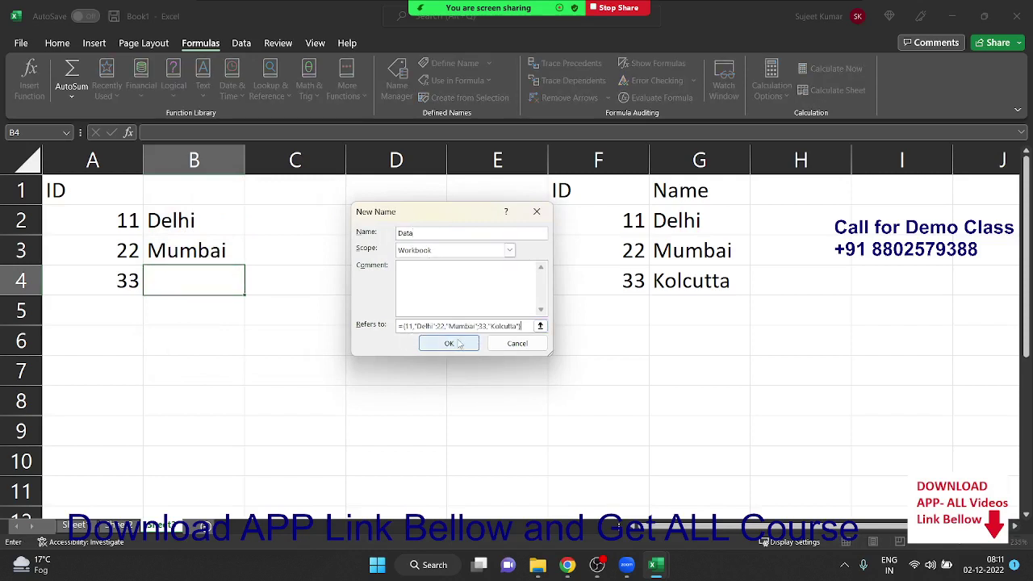
{"action": "left_click", "coordinate": [458, 344]}
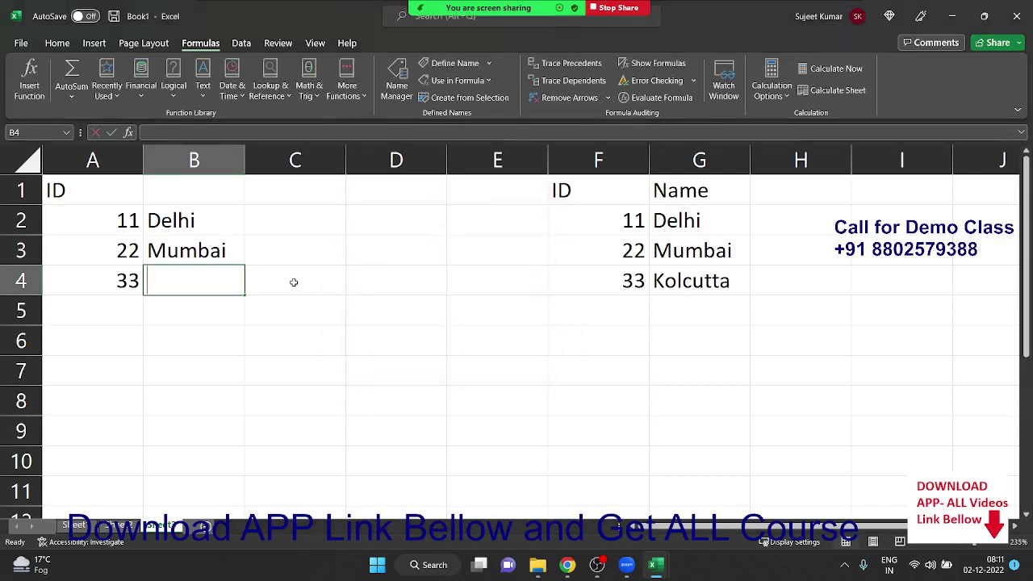
Enter =VLOOKUP(A4,Data,2,0) in B4 so it returns Kolcutta.
{"action": "type", "text": "=vl"}
{"action": "key", "text": "Tab"}
{"action": "key", "text": "Left"}
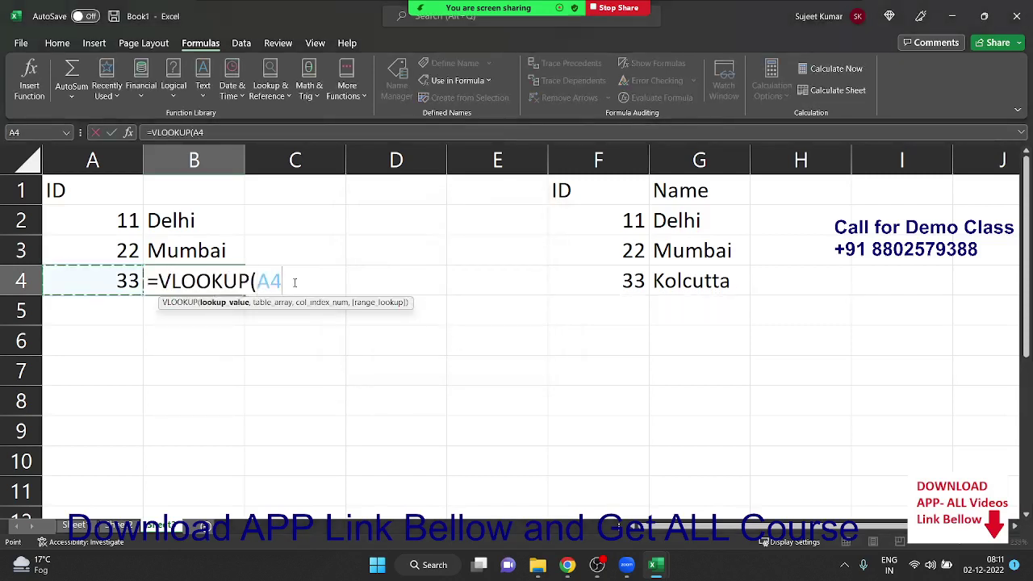
{"action": "type", "text": ",Data"}
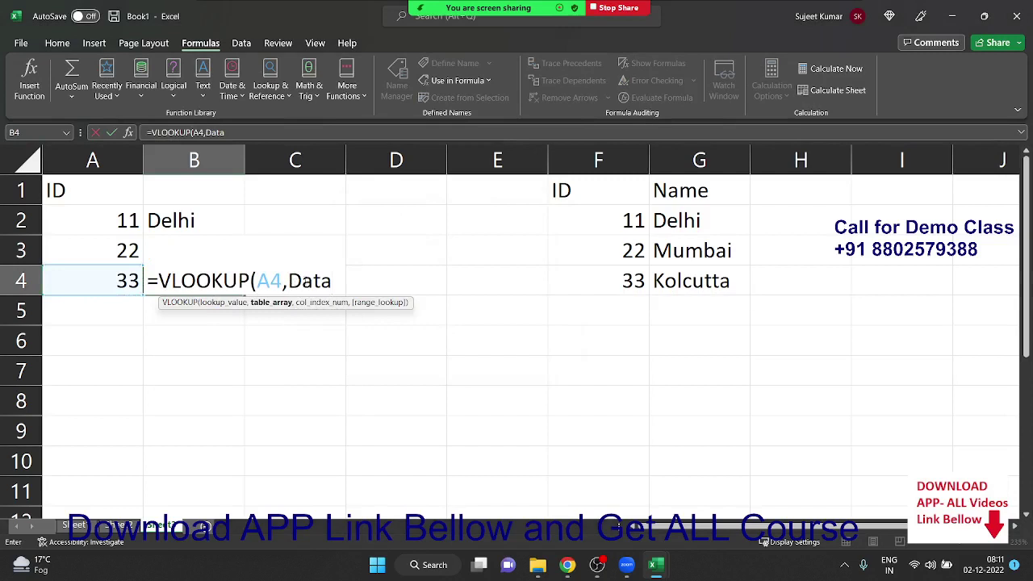
{"action": "type", "text": ",2,0"}
{"action": "key", "text": "Return"}
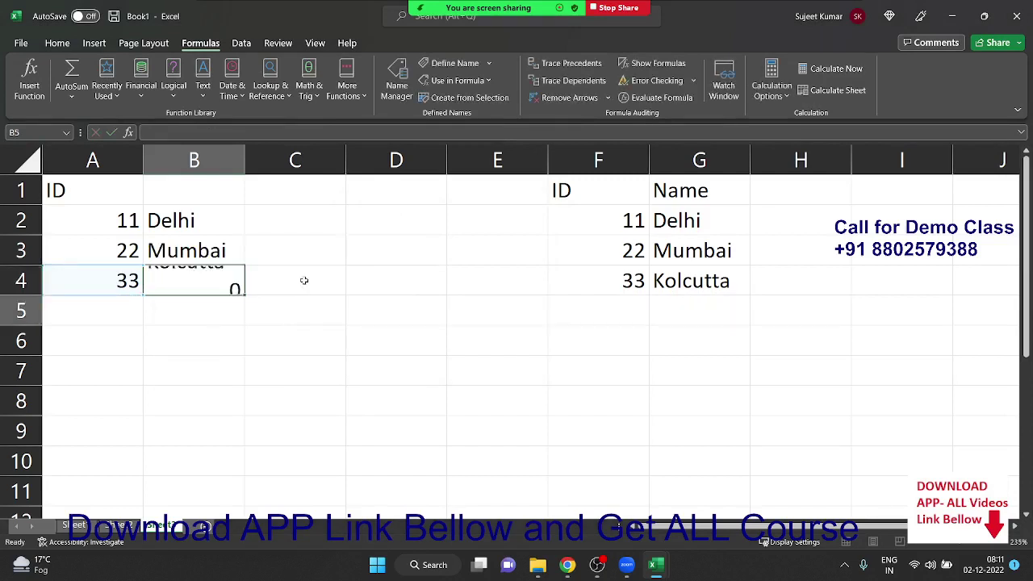
{"action": "key", "text": "Up"}
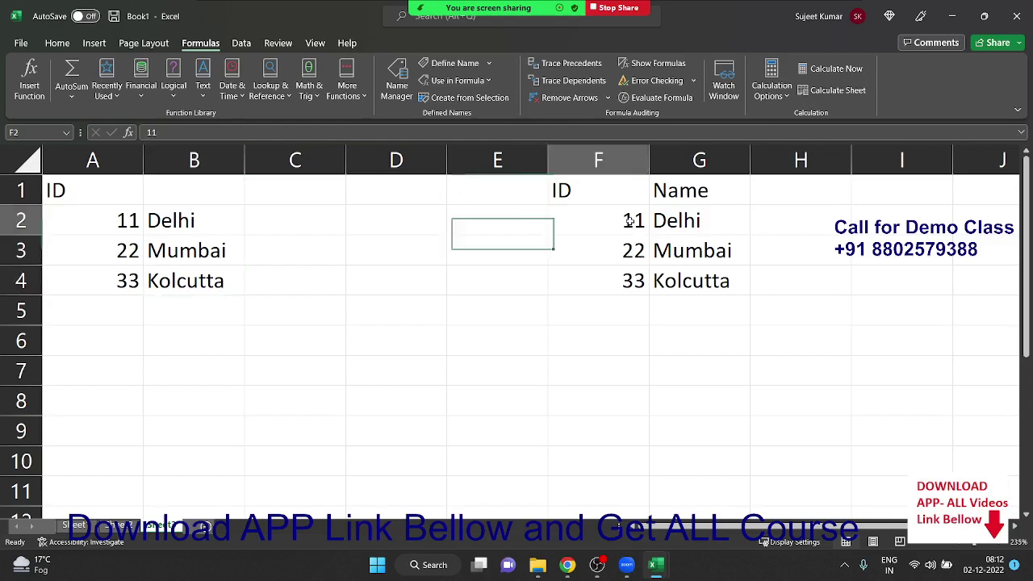
{"action": "left_click_drag", "start_coordinate": [638, 238], "coordinate": [670, 254]}
{"action": "left_click", "coordinate": [397, 81]}
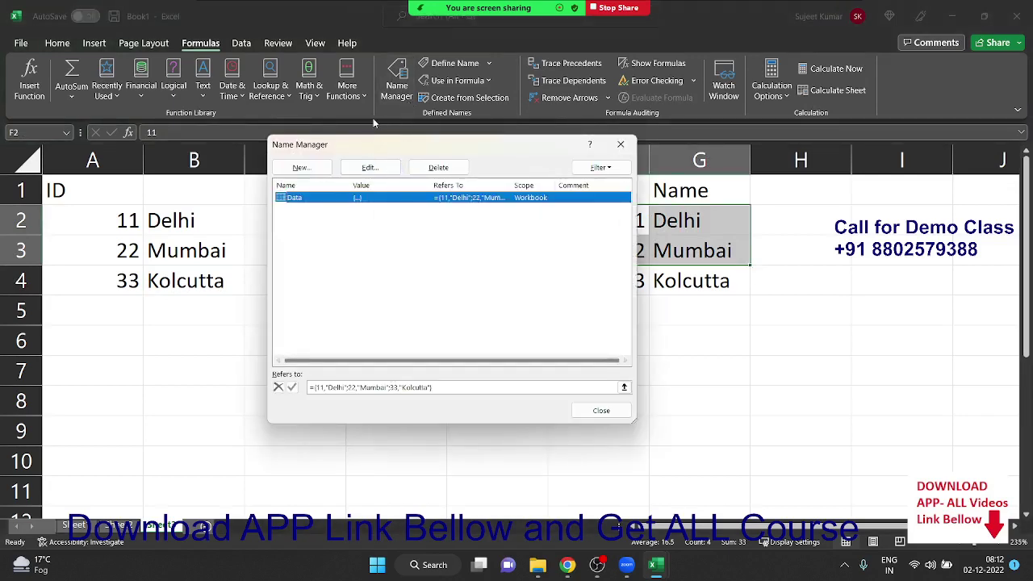
{"action": "left_click_drag", "start_coordinate": [378, 148], "coordinate": [166, 95]}
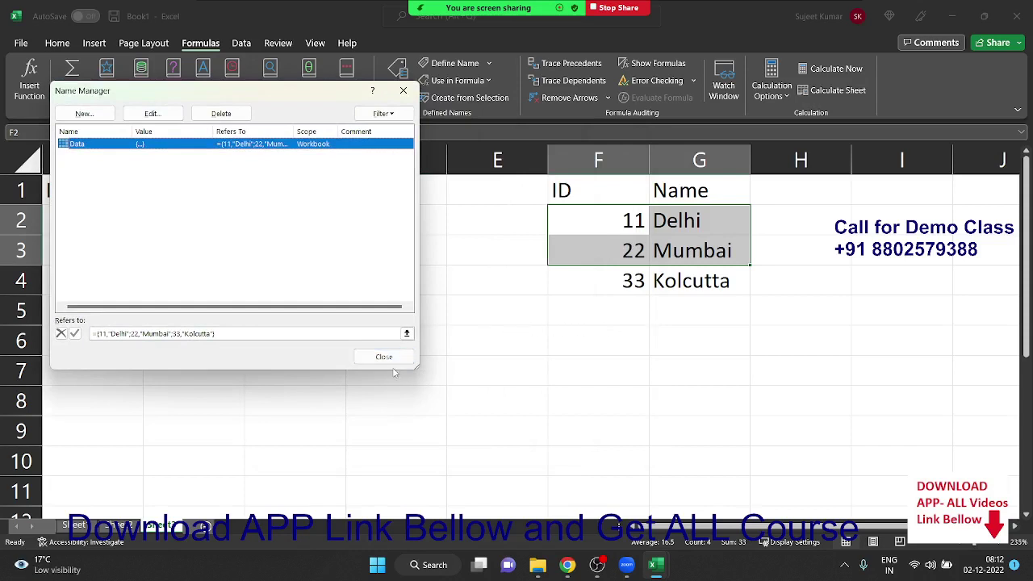
{"action": "left_click", "coordinate": [384, 357]}
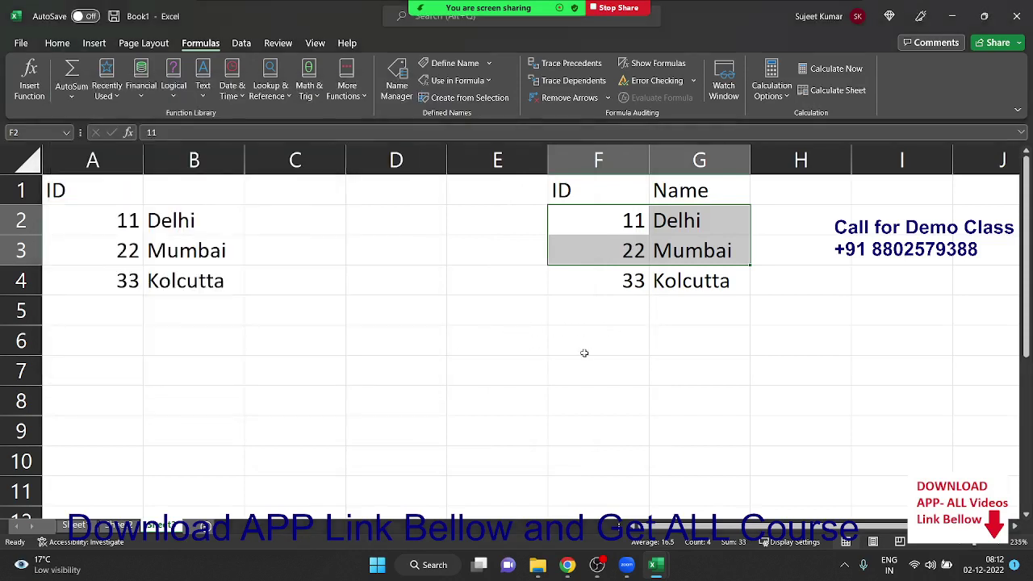
{"action": "left_click", "coordinate": [697, 329]}
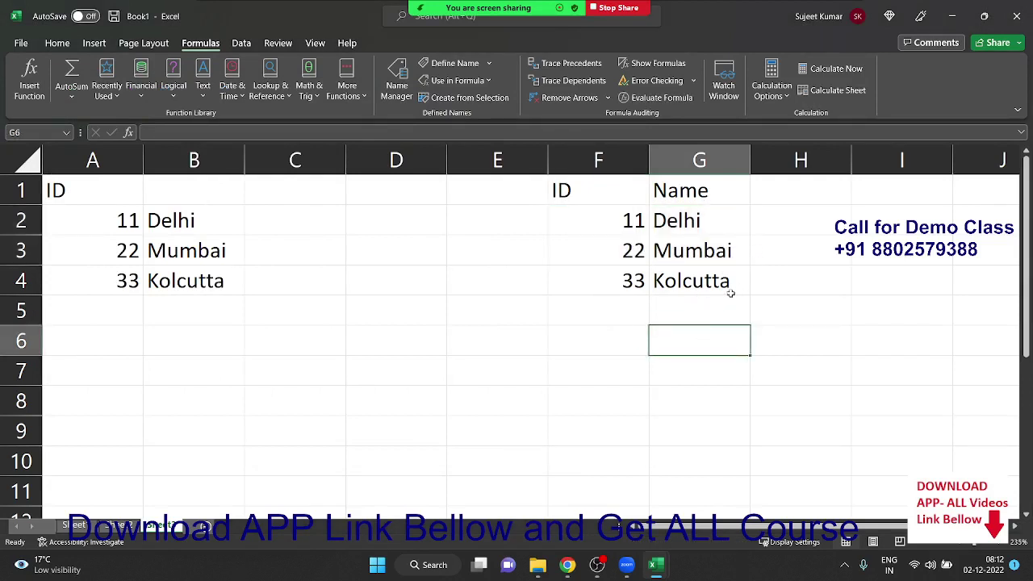
Seed the lists with 1 and 2 in I1:I2 and JAN in J1, selecting I1:I2.
{"action": "left_click", "coordinate": [860, 194]}
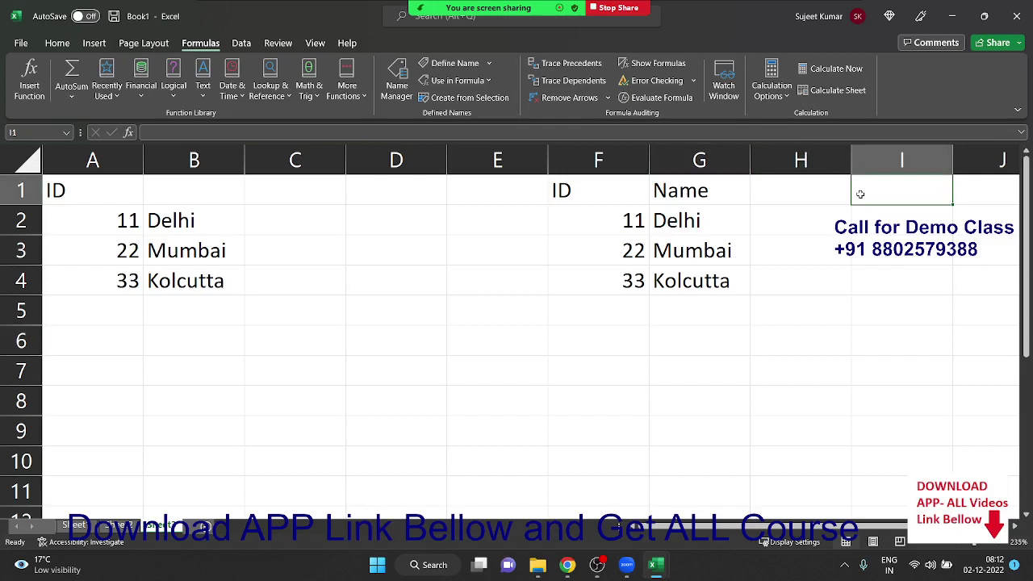
{"action": "type", "text": "1"}
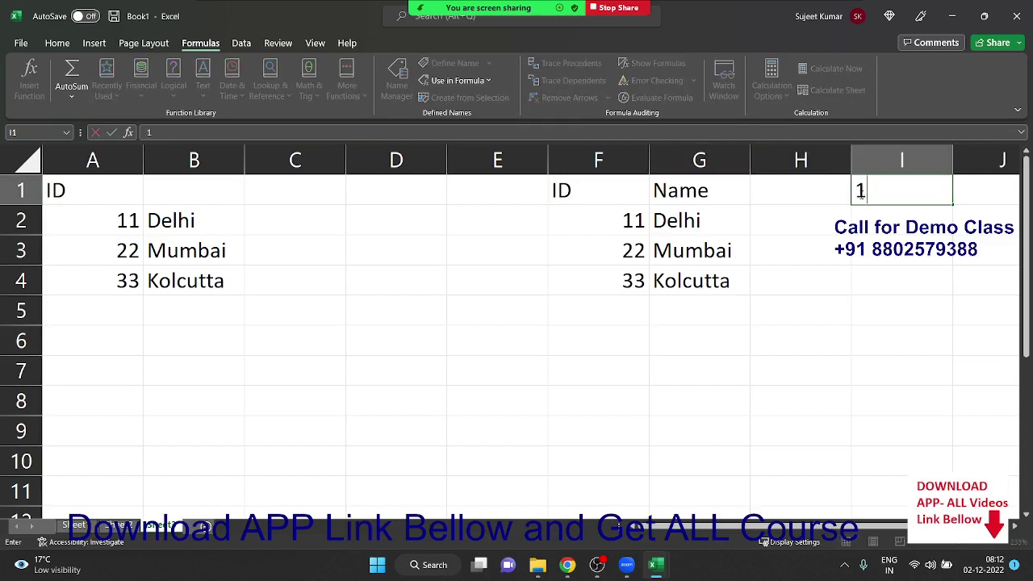
{"action": "key", "text": "Return"}
{"action": "key", "text": "Right"}
{"action": "key", "text": "Up"}
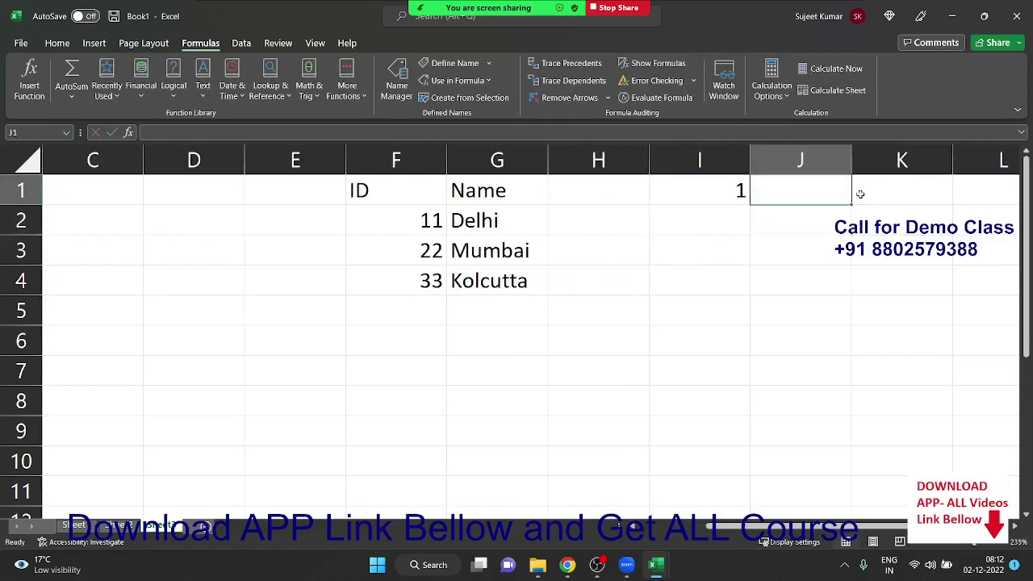
{"action": "type", "text": "JAN"}
{"action": "key", "text": "Return"}
{"action": "key", "text": "Left"}
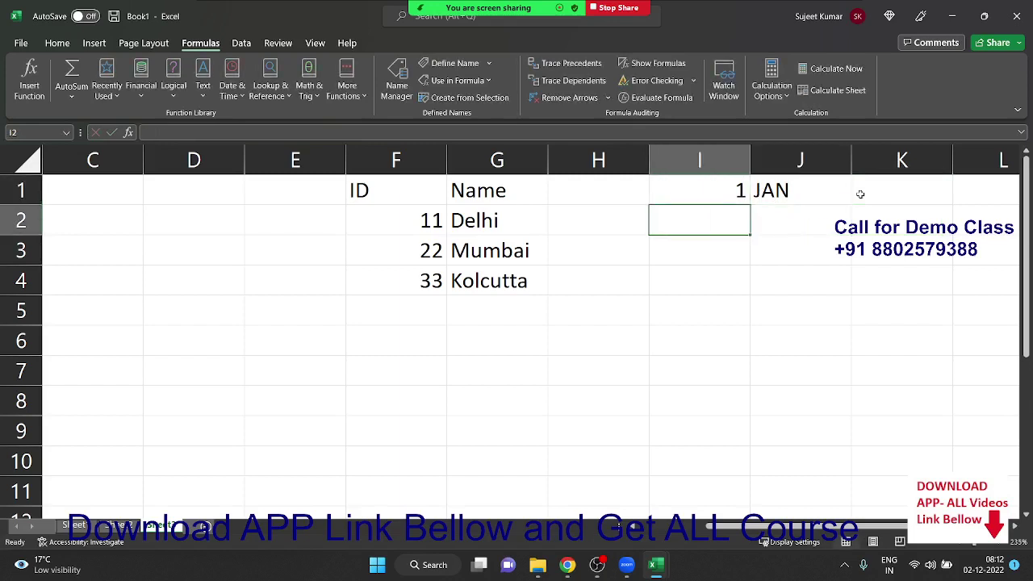
{"action": "type", "text": "2"}
{"action": "key", "text": "Up"}
{"action": "key", "text": "shift+Down"}
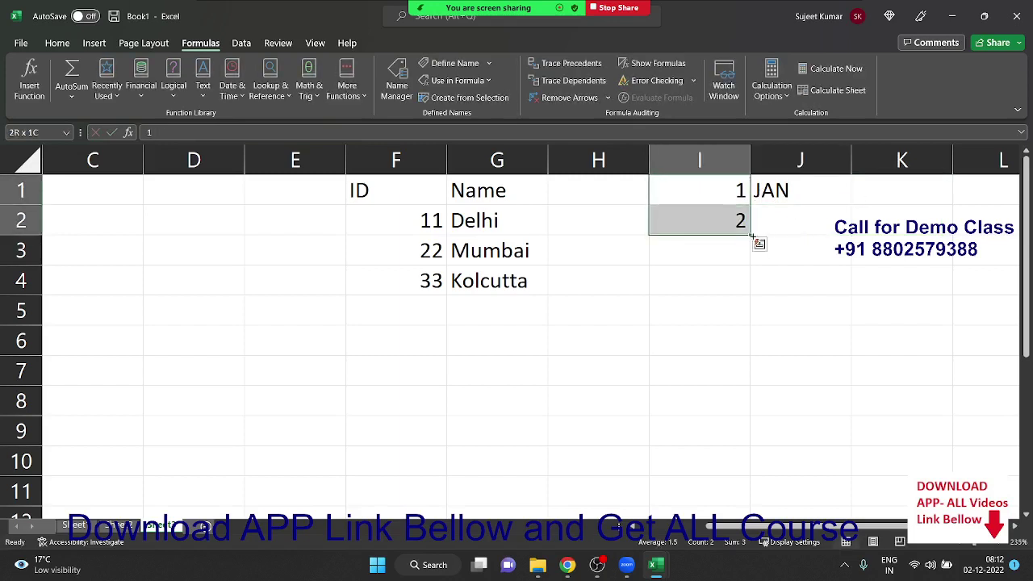
Fill I1:I12 with 1 to 12 and J1:J12 with JAN through DEC.
{"action": "left_click_drag", "start_coordinate": [751, 235], "coordinate": [759, 472]}
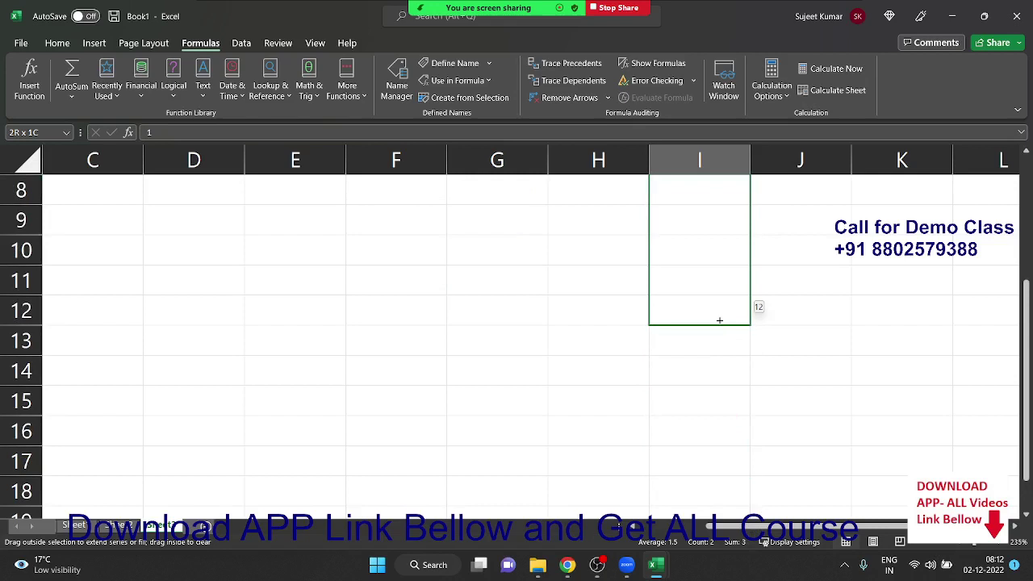
{"action": "left_click_drag", "start_coordinate": [766, 499], "coordinate": [731, 321]}
{"action": "scroll", "coordinate": [832, 280], "scroll_direction": "up", "scroll_amount": 1}
{"action": "scroll", "coordinate": [832, 280], "scroll_direction": "up", "scroll_amount": 2}
{"action": "left_click", "coordinate": [799, 183]}
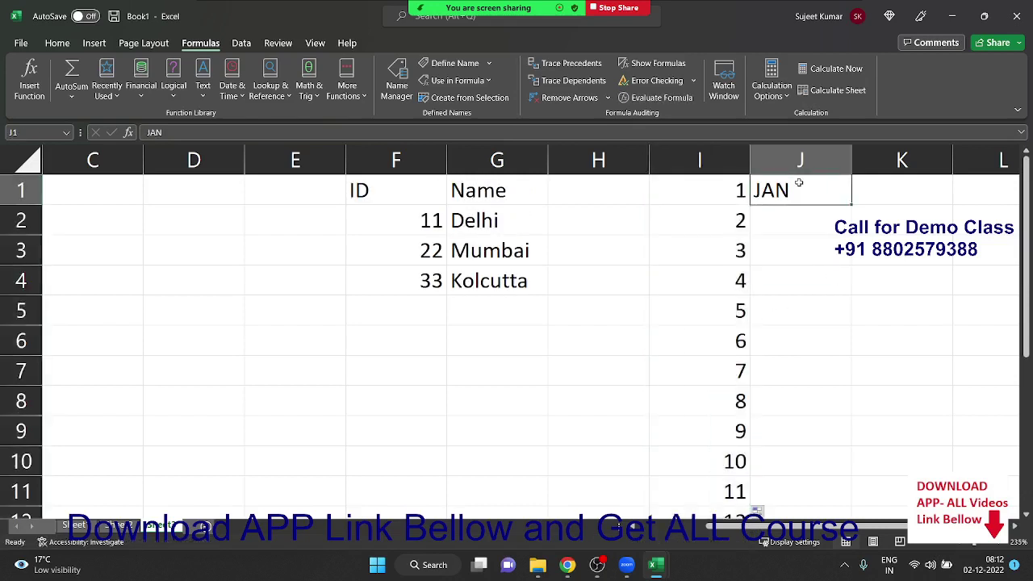
{"action": "double_click", "coordinate": [850, 203]}
{"action": "left_click", "coordinate": [801, 229]}
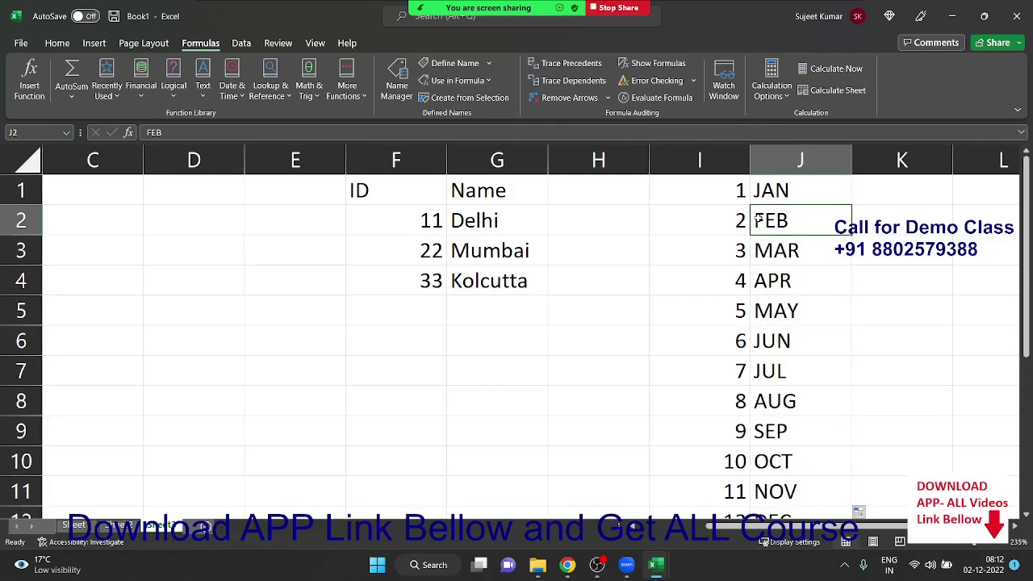
{"action": "key", "text": "Right"}
{"action": "key", "text": "Right"}
{"action": "key", "text": "Right"}
{"action": "key", "text": "Right"}
{"action": "key", "text": "Left"}
{"action": "key", "text": "Left"}
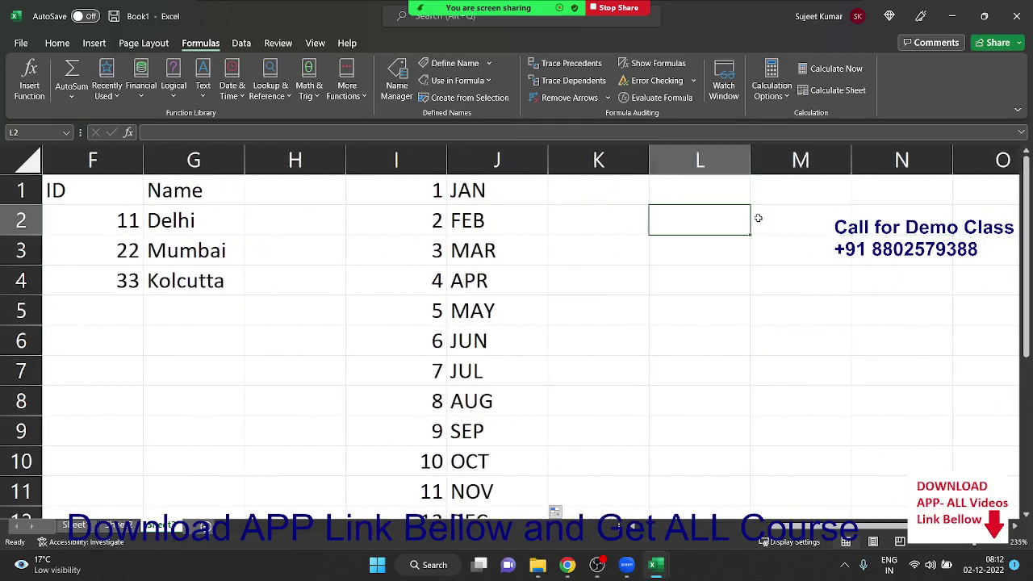
{"action": "key", "text": "Left"}
{"action": "key", "text": "Left"}
{"action": "key", "text": "Left"}
{"action": "key", "text": "Left"}
{"action": "key", "text": "Down"}
{"action": "key", "text": "Down"}
{"action": "key", "text": "Down"}
{"action": "key", "text": "Down"}
Start a MAKEARRAY formula in F6, then cancel it.
{"action": "key", "text": "Right"}
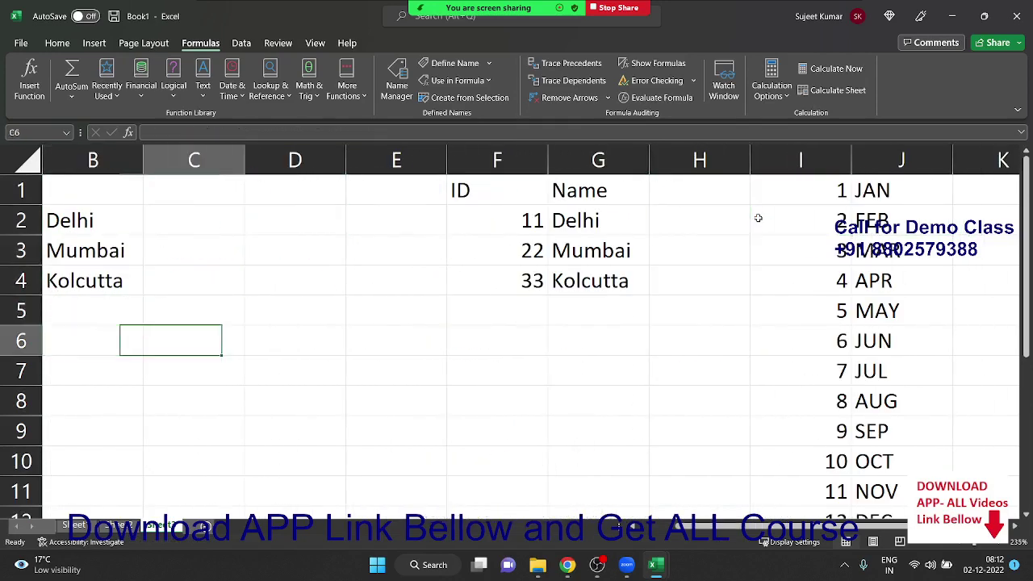
{"action": "key", "text": "Right"}
{"action": "key", "text": "Right"}
{"action": "key", "text": "Right"}
{"action": "type", "text": "=m"}
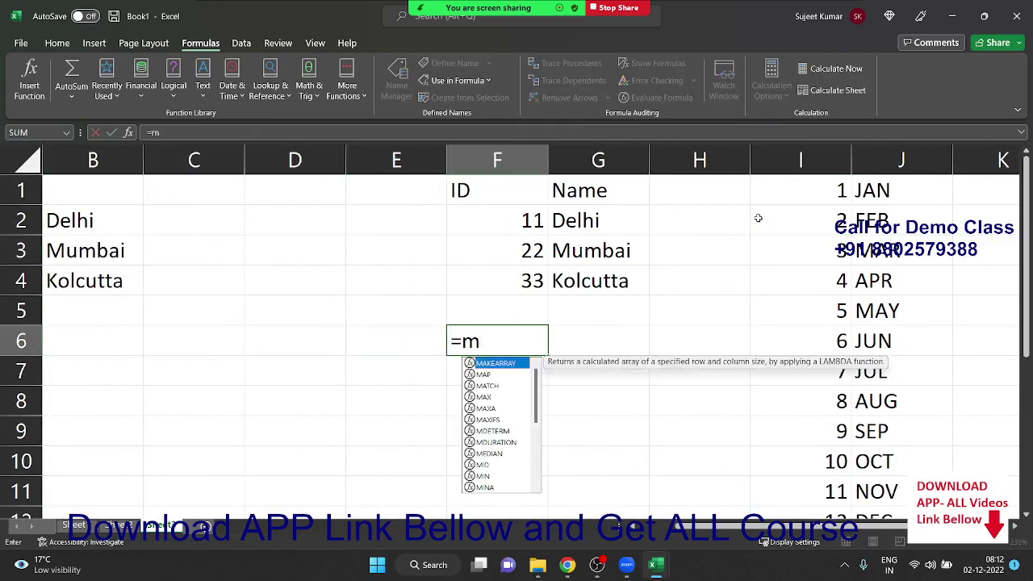
{"action": "type", "text": "k"}
{"action": "key", "text": "BackSpace"}
{"action": "key", "text": "Tab"}
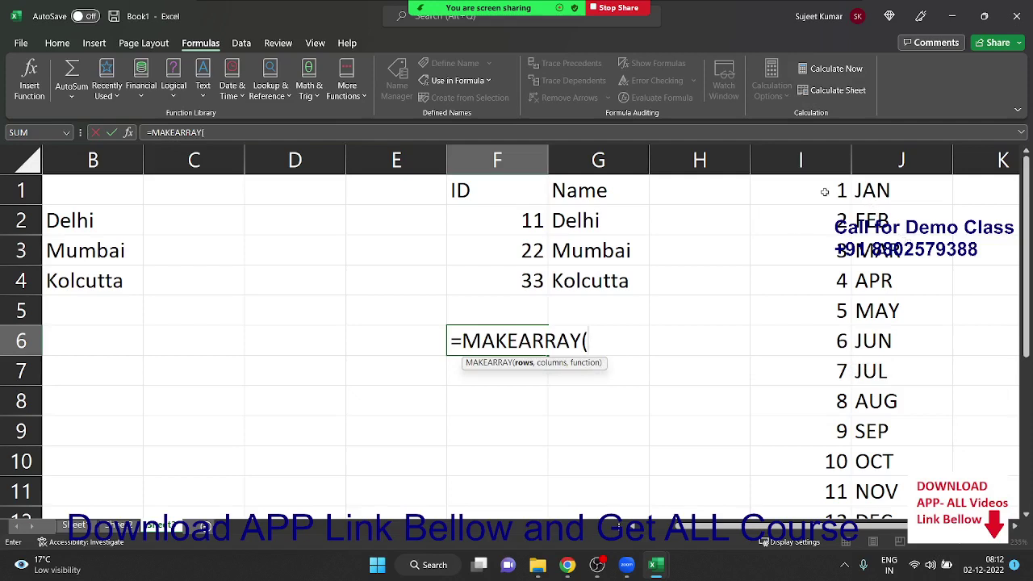
{"action": "key", "text": "Escape"}
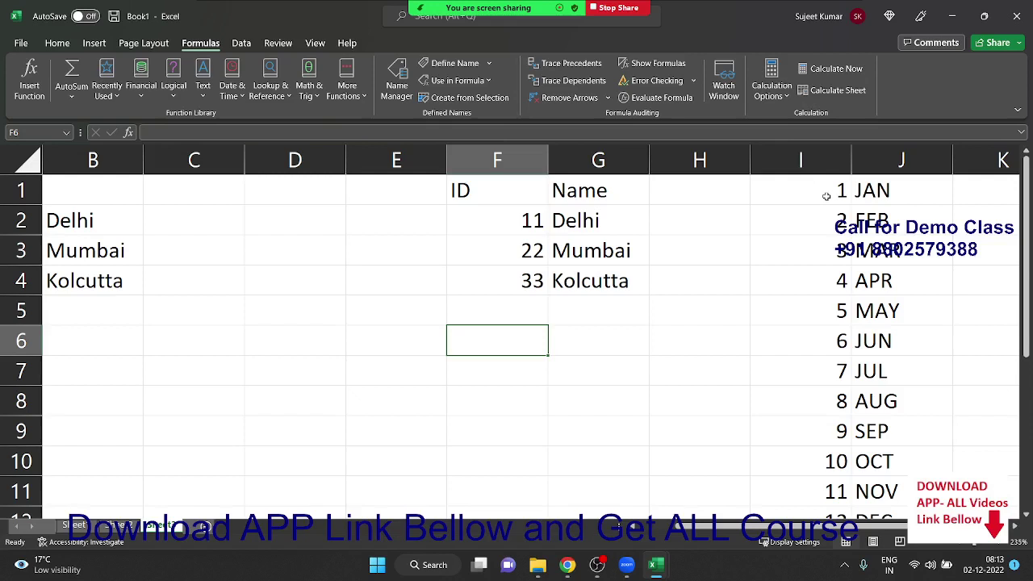
Enter =ARRAYTOTEXT(I1:J12,0) in F6 to turn the month table into text.
{"action": "type", "text": "=arr"}
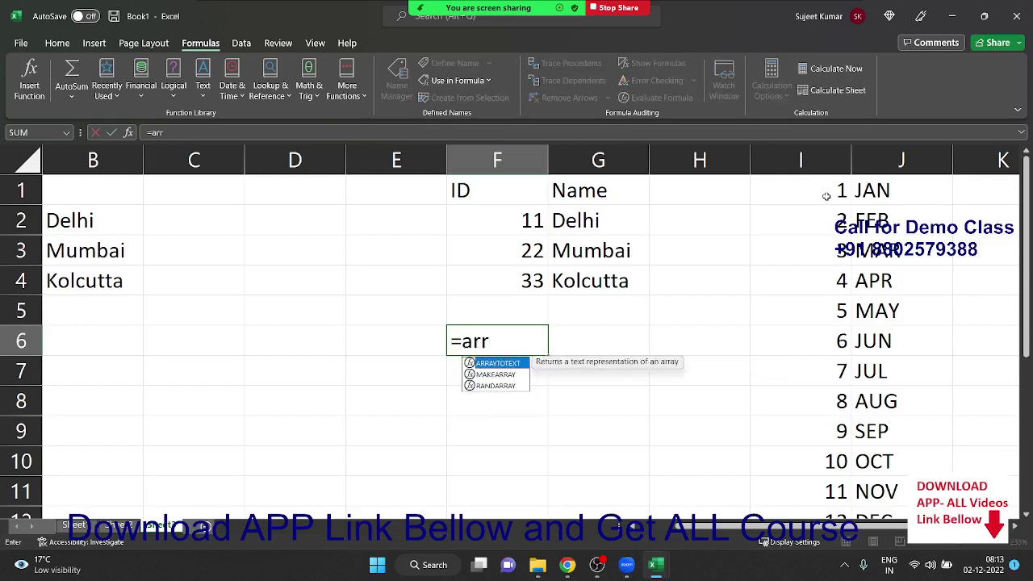
{"action": "key", "text": "Tab"}
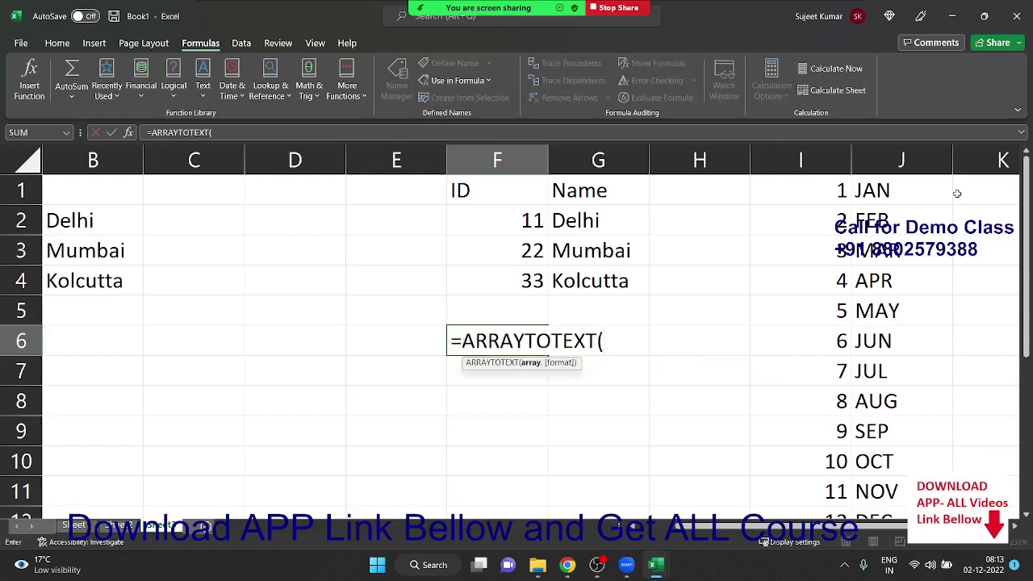
{"action": "left_click", "coordinate": [845, 194]}
{"action": "key", "text": "ctrl+shift+Right"}
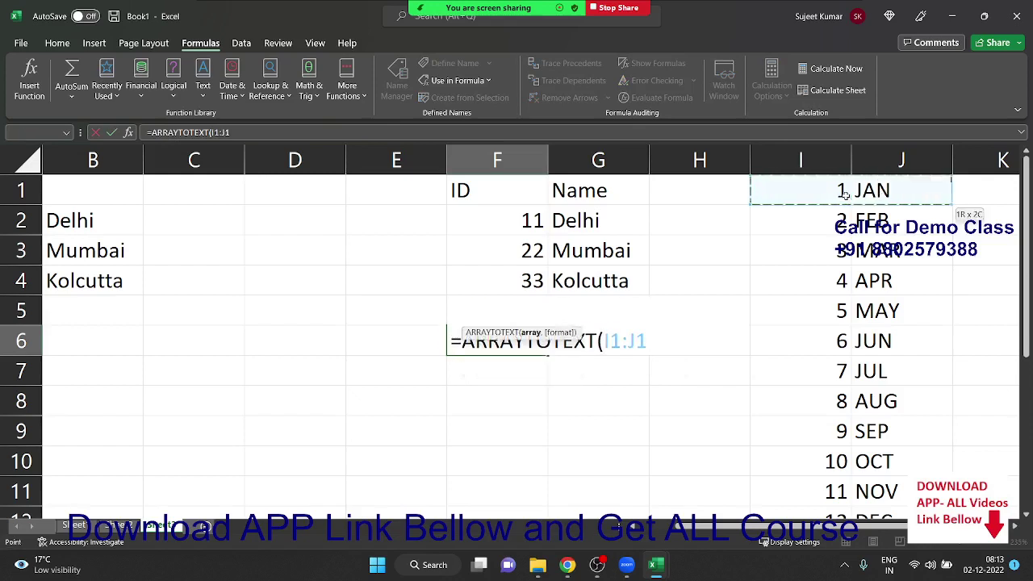
{"action": "key", "text": "ctrl+shift+Down"}
{"action": "type", "text": "2,"}
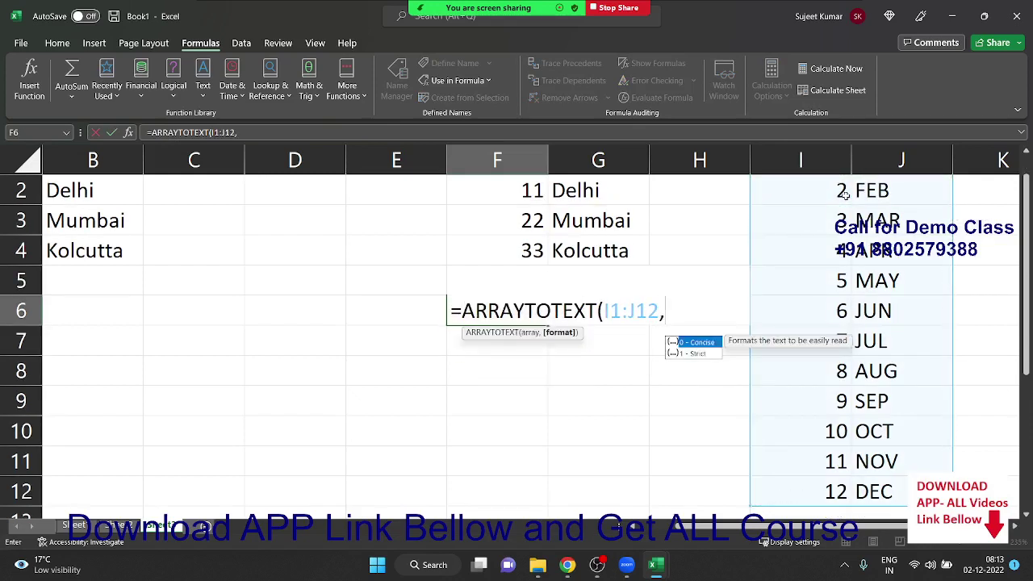
{"action": "type", "text": "0"}
{"action": "key", "text": "Return"}
Change F6's ARRAYTOTEXT format argument from 0 to 1 for strict array text.
{"action": "key", "text": "Up"}
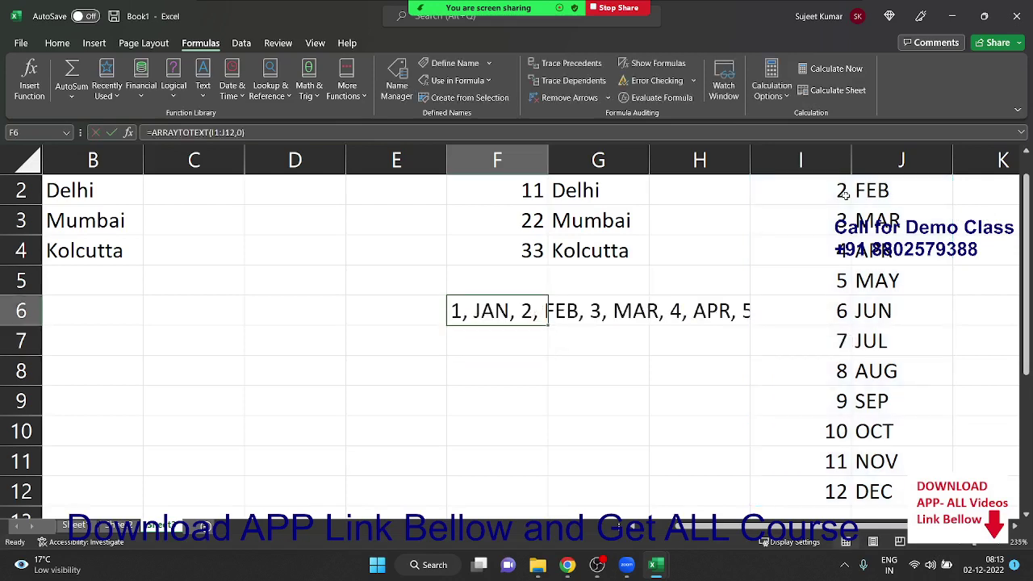
{"action": "double_click", "coordinate": [518, 305]}
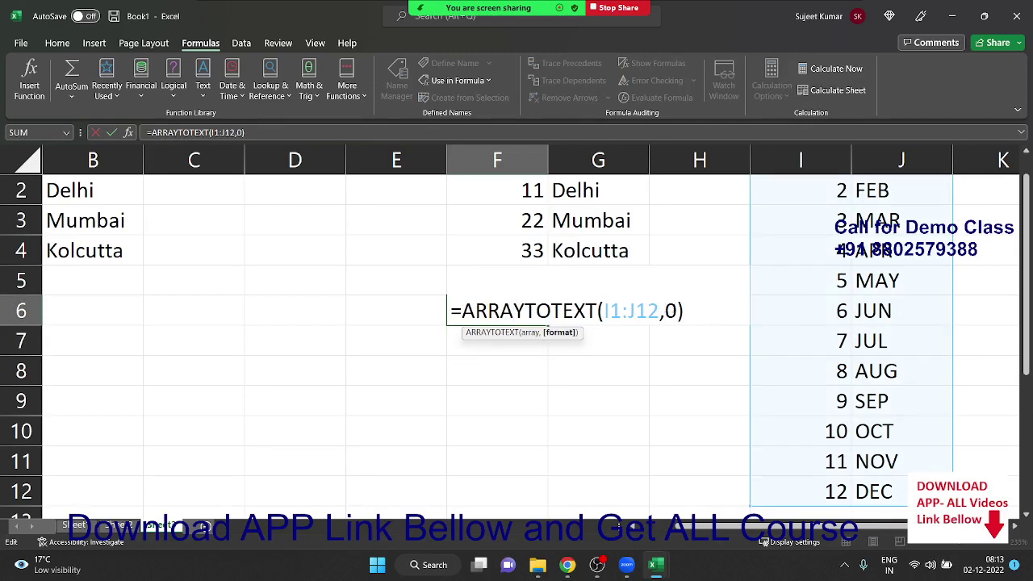
{"action": "double_click", "coordinate": [671, 311]}
{"action": "type", "text": "1"}
{"action": "key", "text": "Return"}
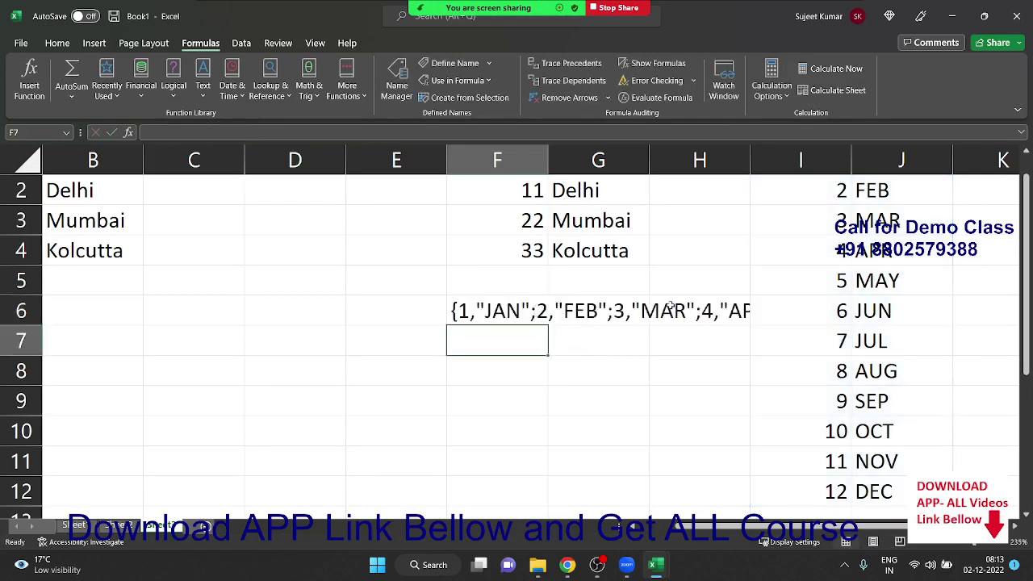
{"action": "key", "text": "Up"}
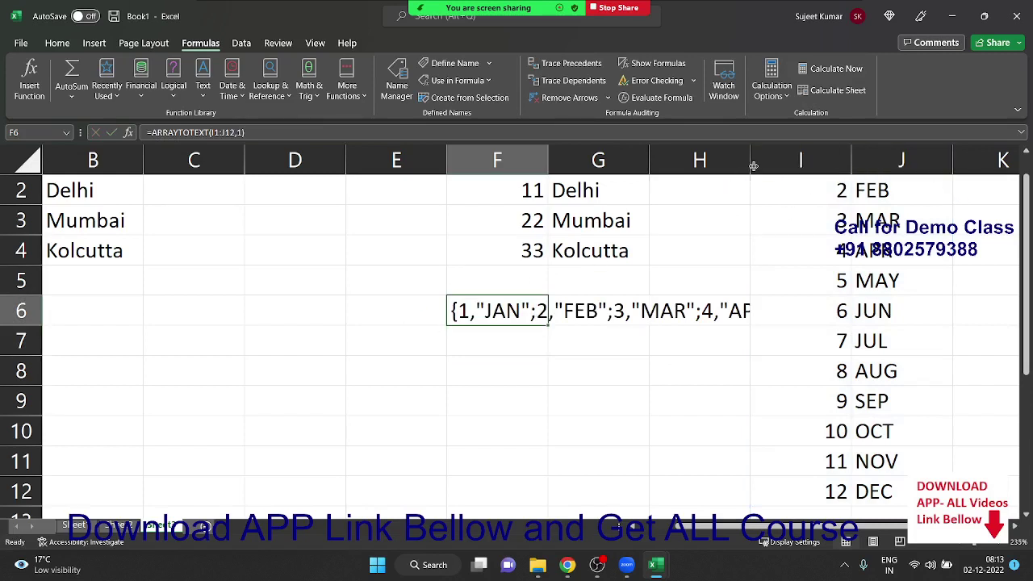
Widen column H and copy F6's array text, abandoning a Define Name 'mm' attempt, then select D7.
{"action": "left_click_drag", "start_coordinate": [754, 165], "coordinate": [766, 167]}
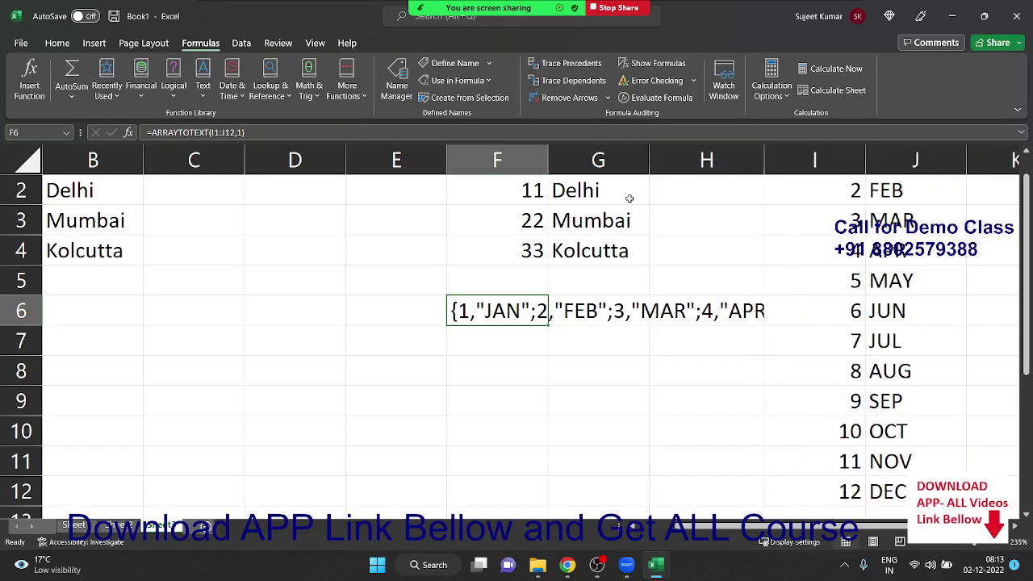
{"action": "key", "text": "ctrl+c"}
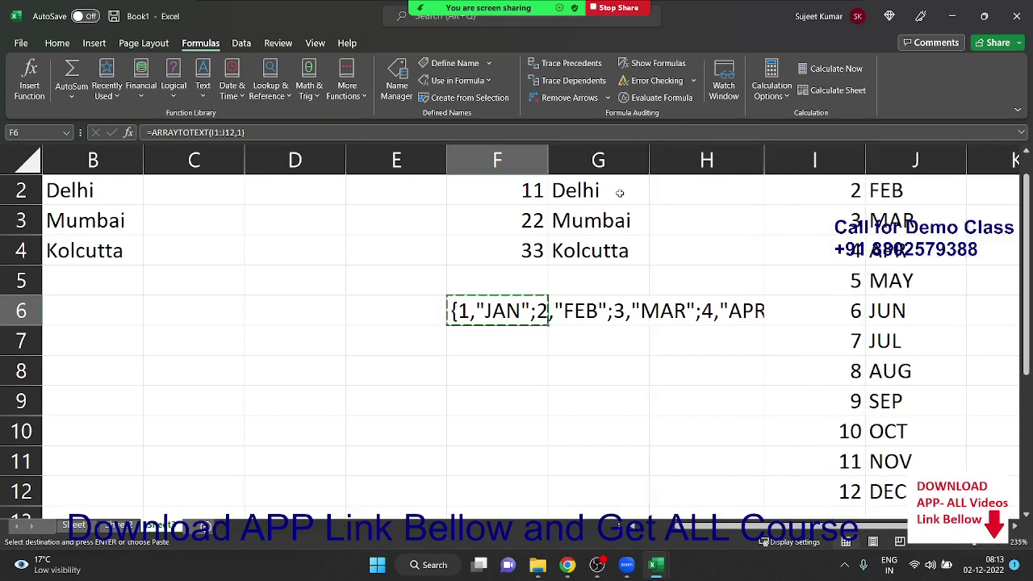
{"action": "left_click", "coordinate": [439, 64]}
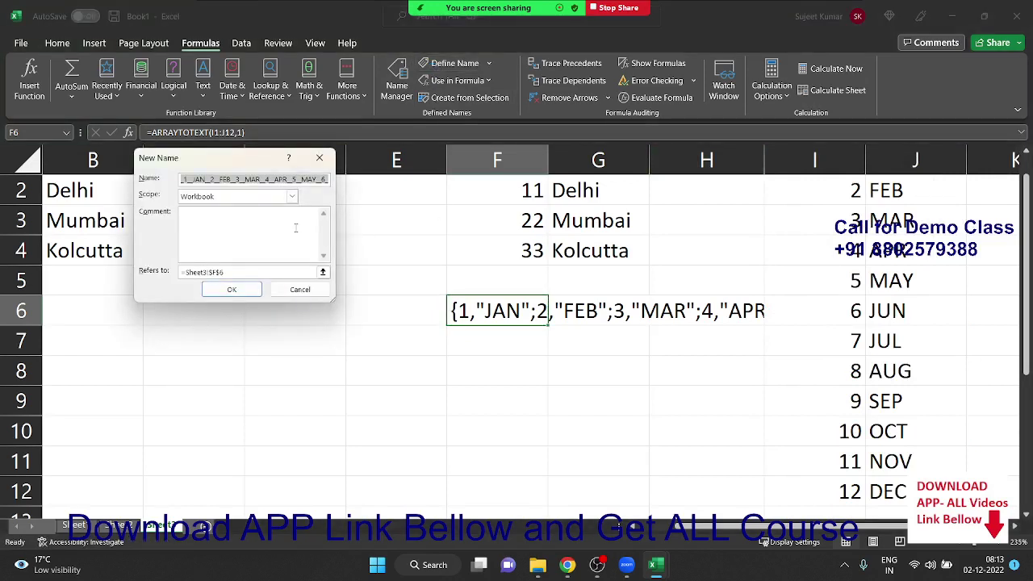
{"action": "type", "text": "mm"}
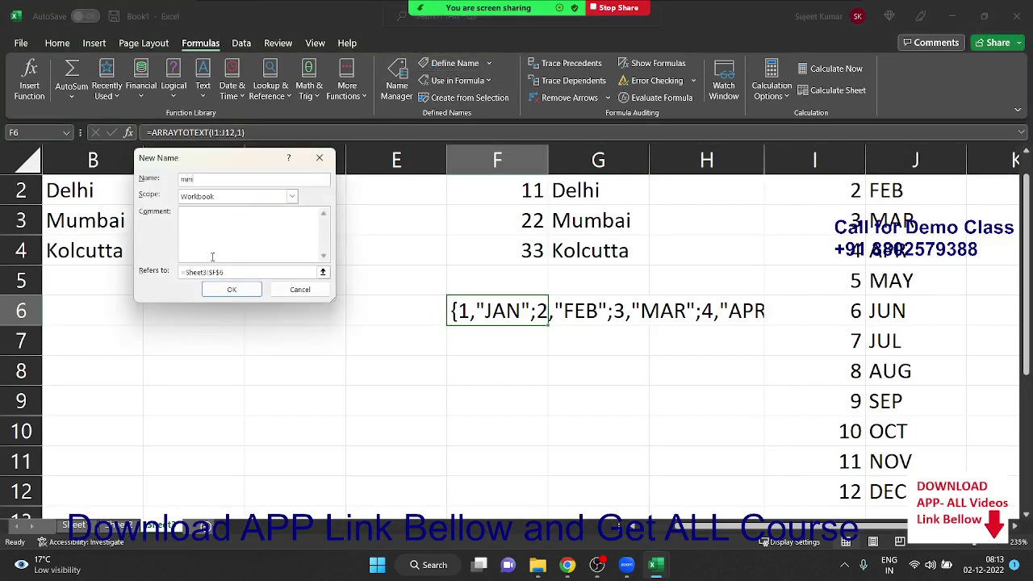
{"action": "double_click", "coordinate": [287, 271]}
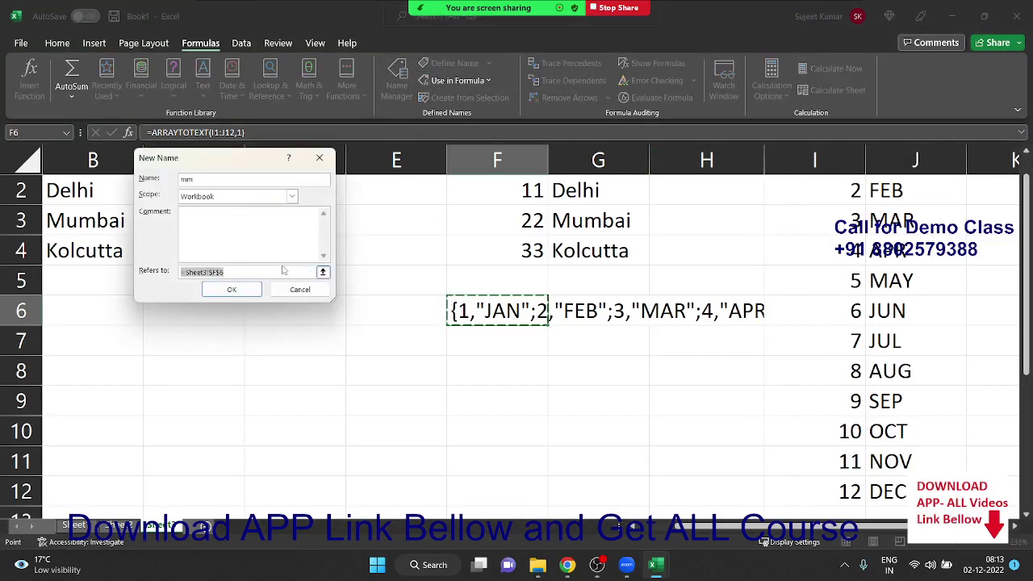
{"action": "key", "text": "BackSpace"}
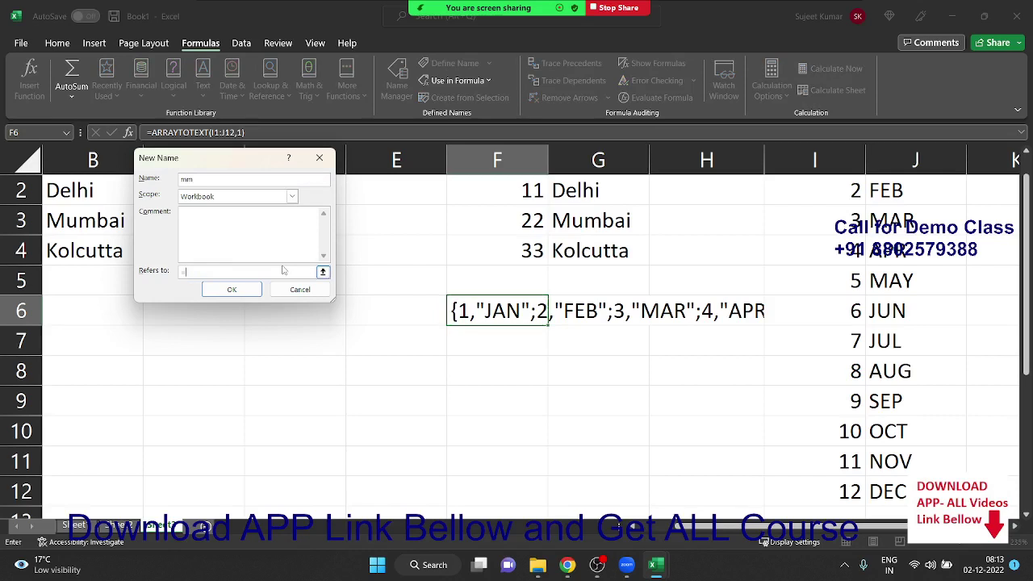
{"action": "key", "text": "Escape"}
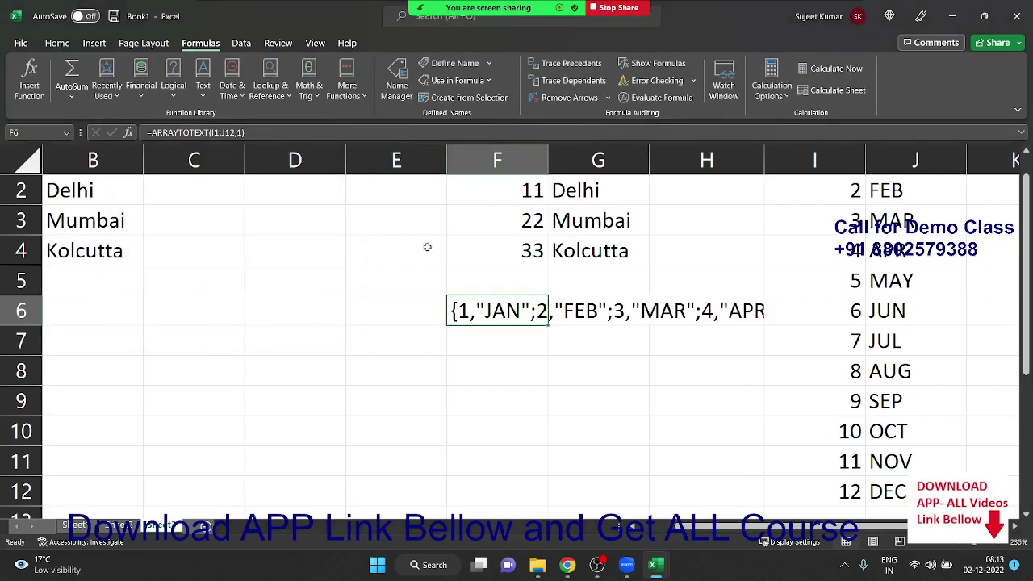
{"action": "key", "text": "ctrl+c"}
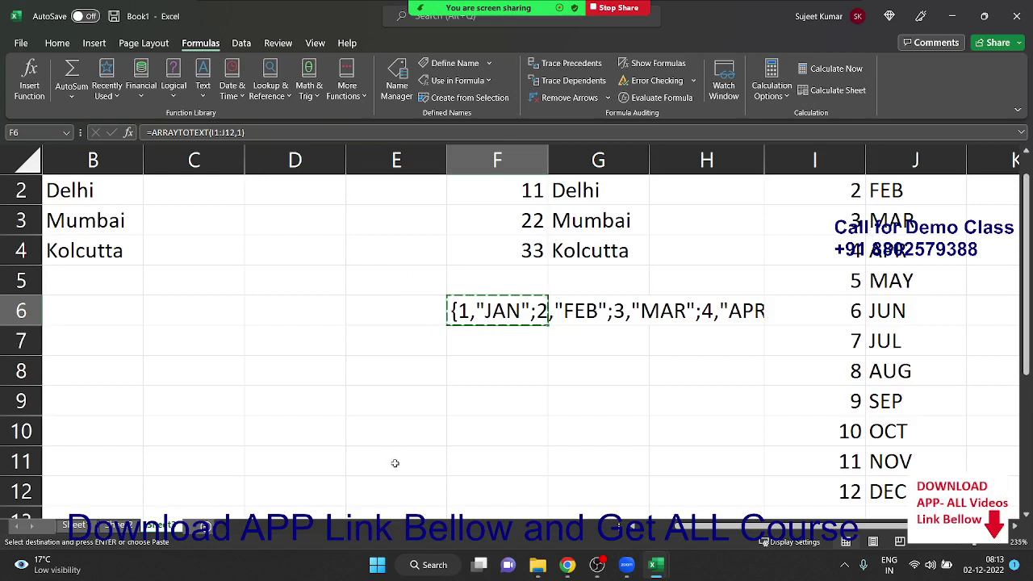
{"action": "left_click", "coordinate": [298, 349]}
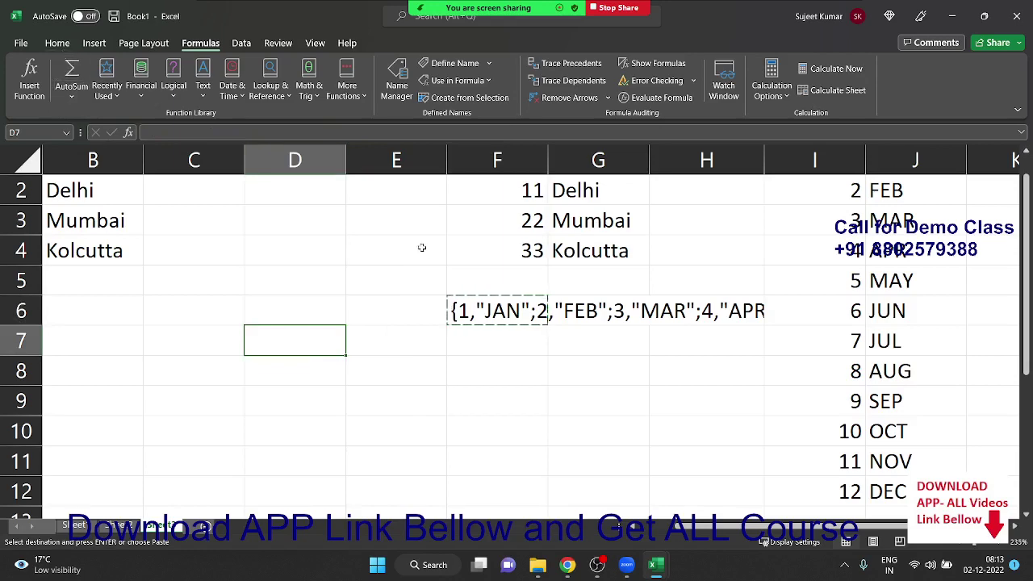
Paste F6's array text into D7 as values and select that text in the formula bar.
{"action": "left_click", "coordinate": [55, 42]}
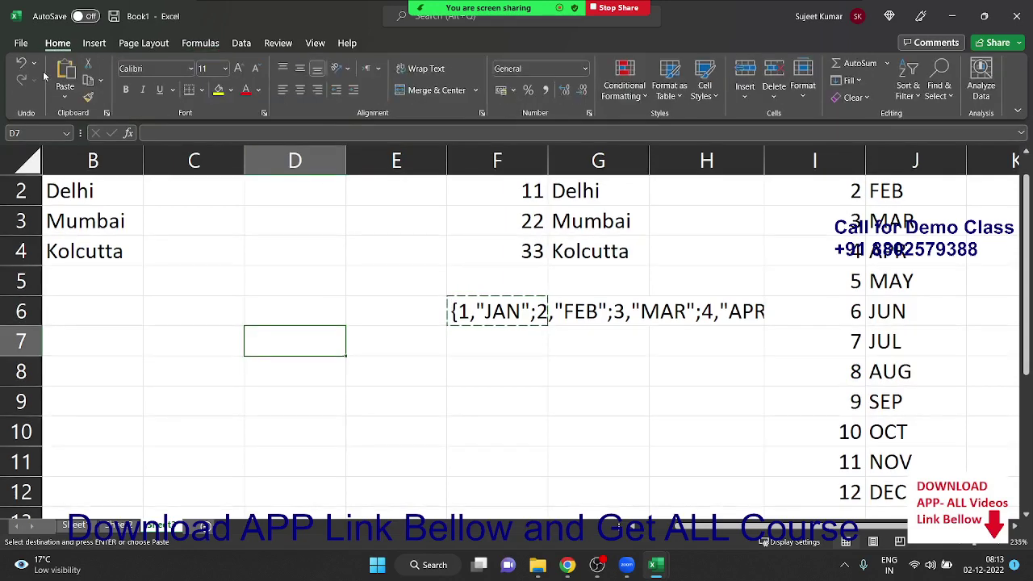
{"action": "left_click", "coordinate": [77, 98]}
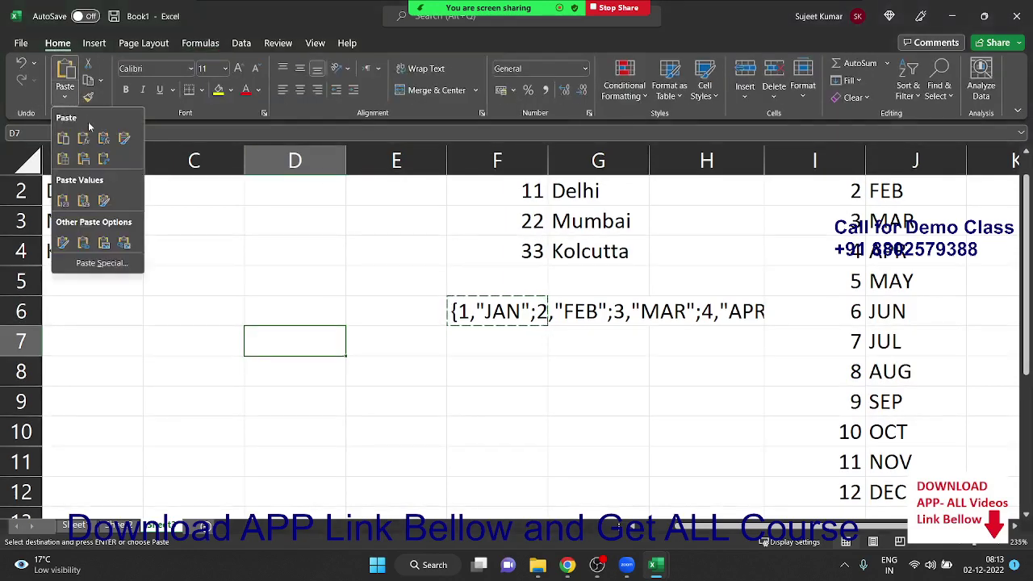
{"action": "left_click", "coordinate": [82, 202]}
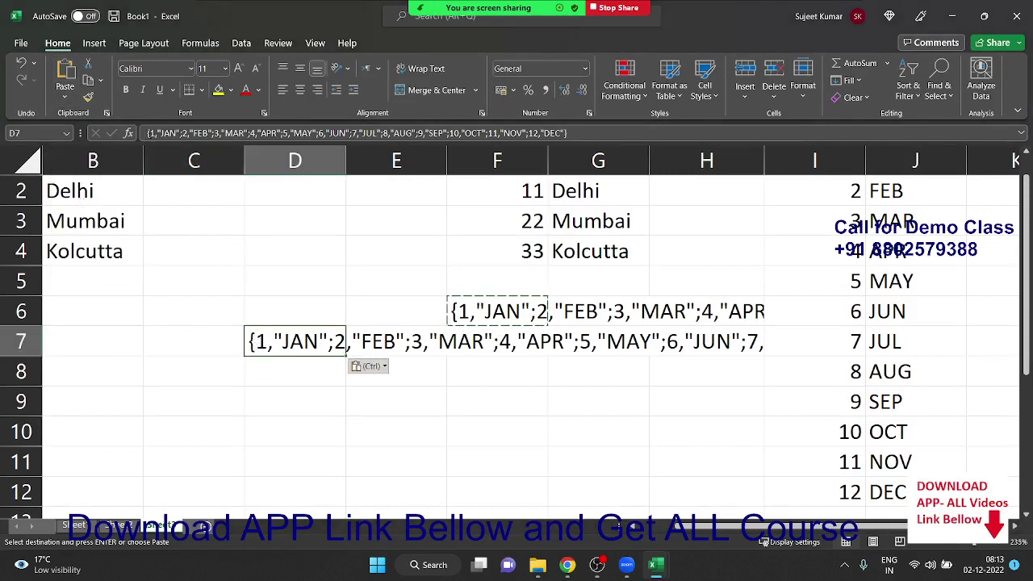
{"action": "left_click_drag", "start_coordinate": [150, 134], "coordinate": [742, 155]}
{"action": "key", "text": "Escape"}
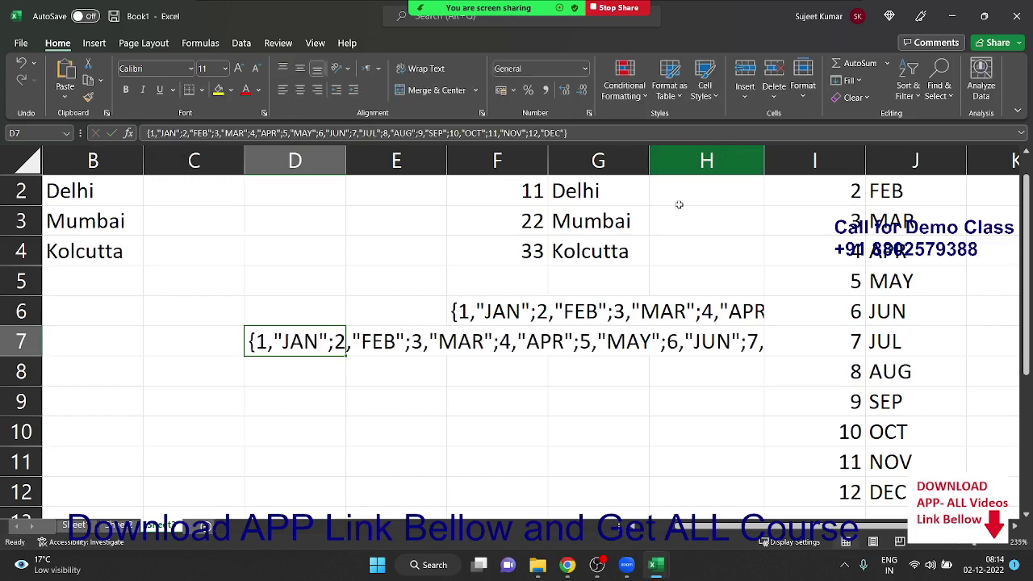
{"action": "left_click", "coordinate": [385, 394]}
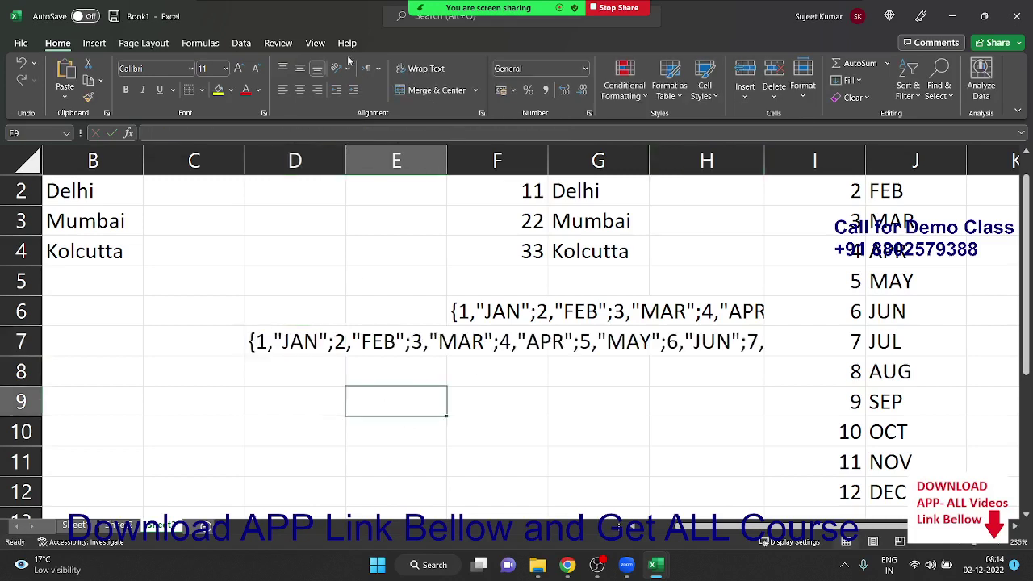
Define the name mm with the pasted {1,"JAN";…;12,"DEC"} array constant as its reference.
{"action": "left_click", "coordinate": [200, 43]}
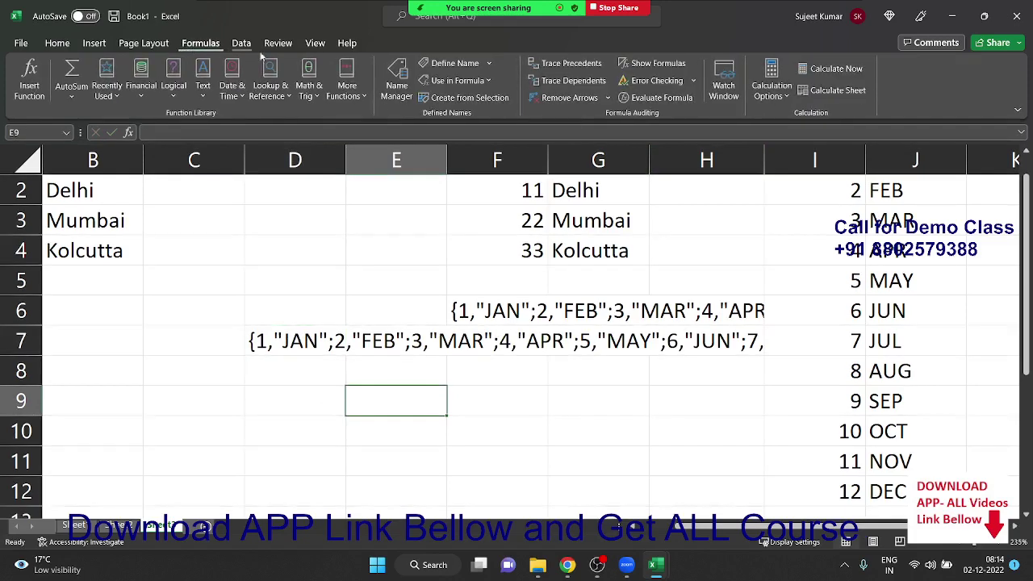
{"action": "left_click", "coordinate": [430, 63]}
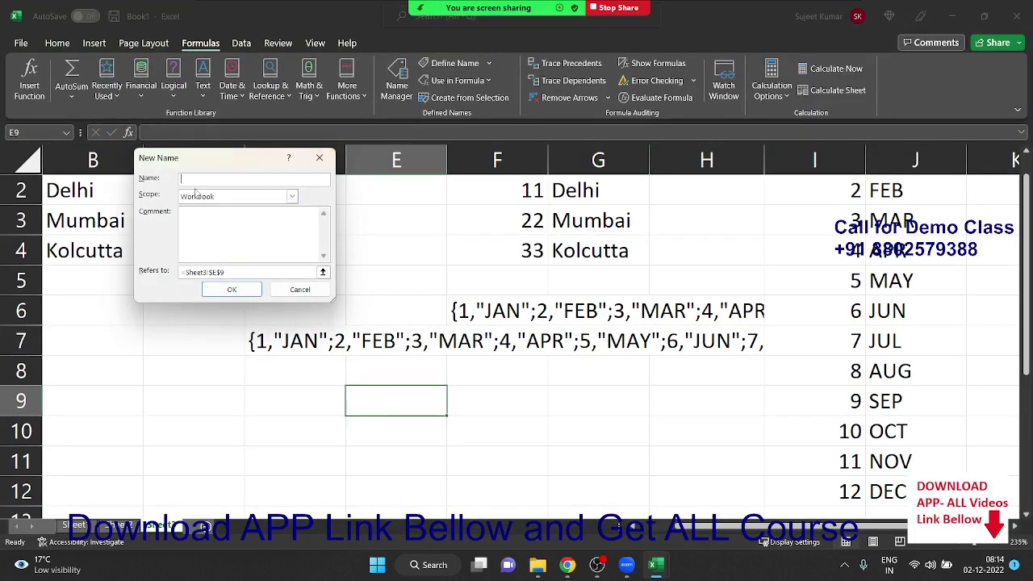
{"action": "type", "text": "mm"}
{"action": "left_click_drag", "start_coordinate": [243, 272], "coordinate": [143, 262]}
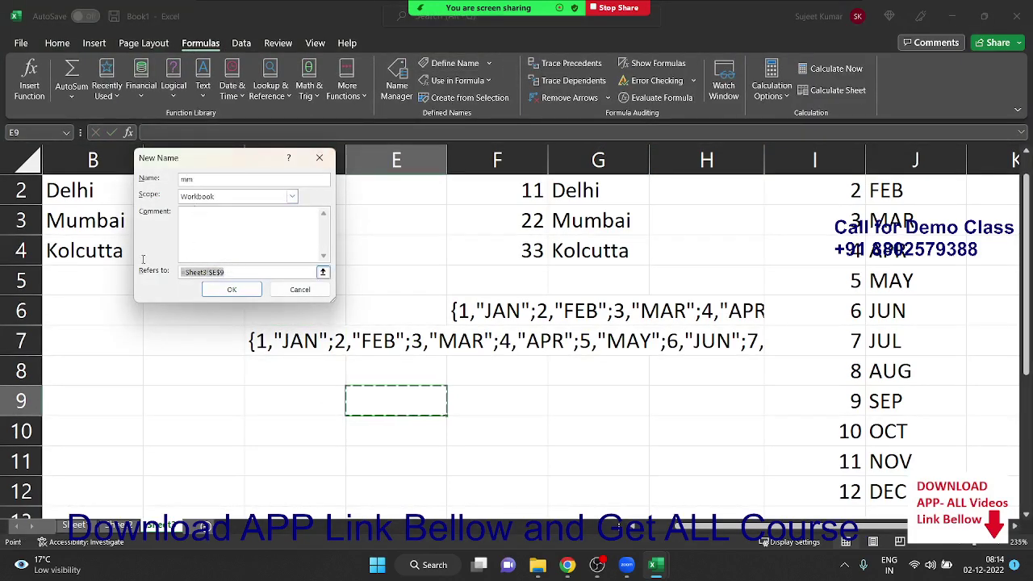
{"action": "key", "text": "BackSpace"}
{"action": "key", "text": "ctrl+v"}
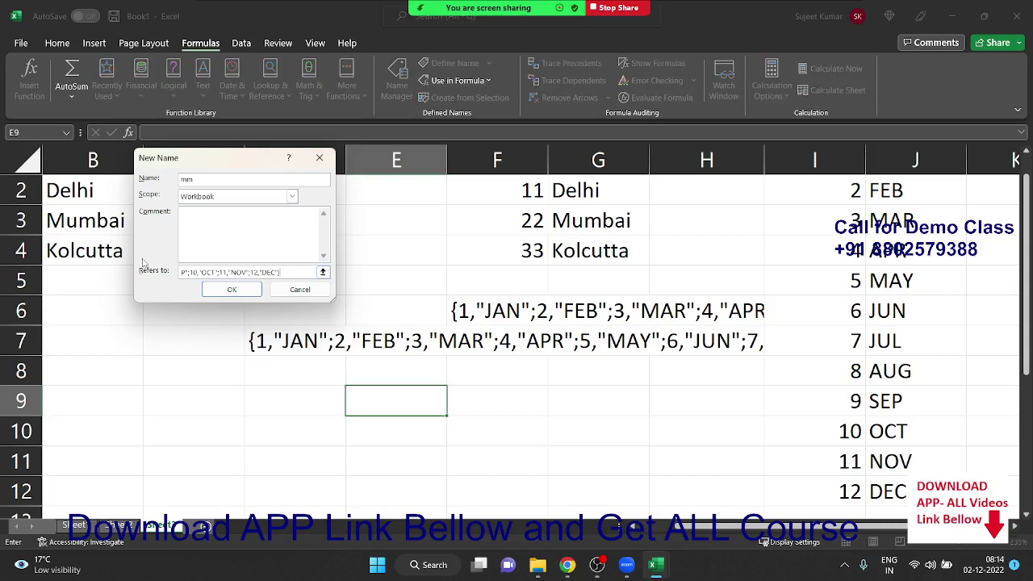
{"action": "left_click", "coordinate": [246, 290]}
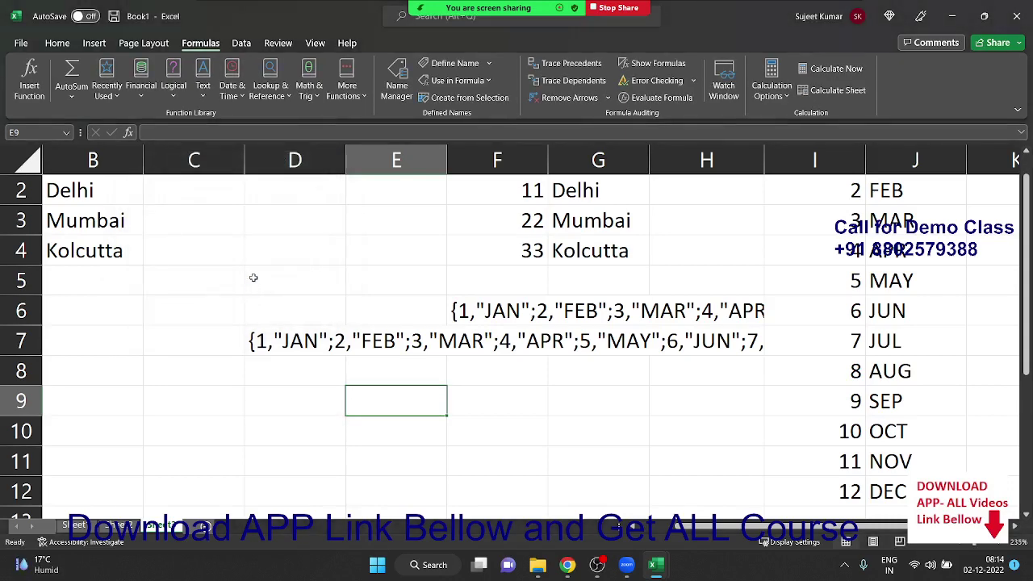
{"action": "left_click", "coordinate": [173, 198]}
{"action": "scroll", "coordinate": [187, 269], "scroll_direction": "up", "scroll_amount": 1}
Enter 1 in A6 and =VLOOKUP(A6,mm,2,0) in B6, which returns JAN.
{"action": "key", "text": "Left"}
{"action": "key", "text": "Left"}
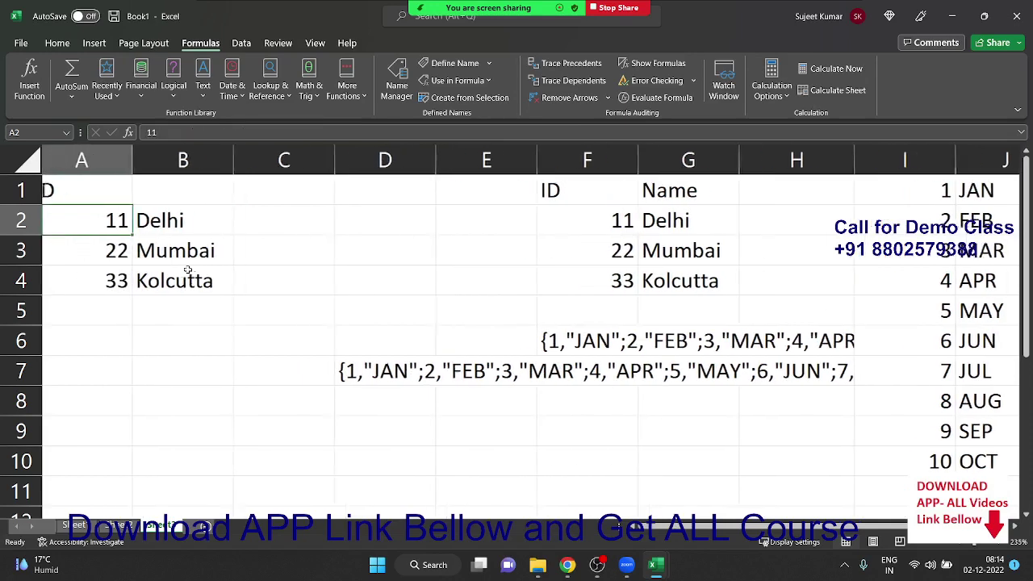
{"action": "key", "text": "Down"}
{"action": "key", "text": "Down"}
{"action": "key", "text": "Down"}
{"action": "key", "text": "Down"}
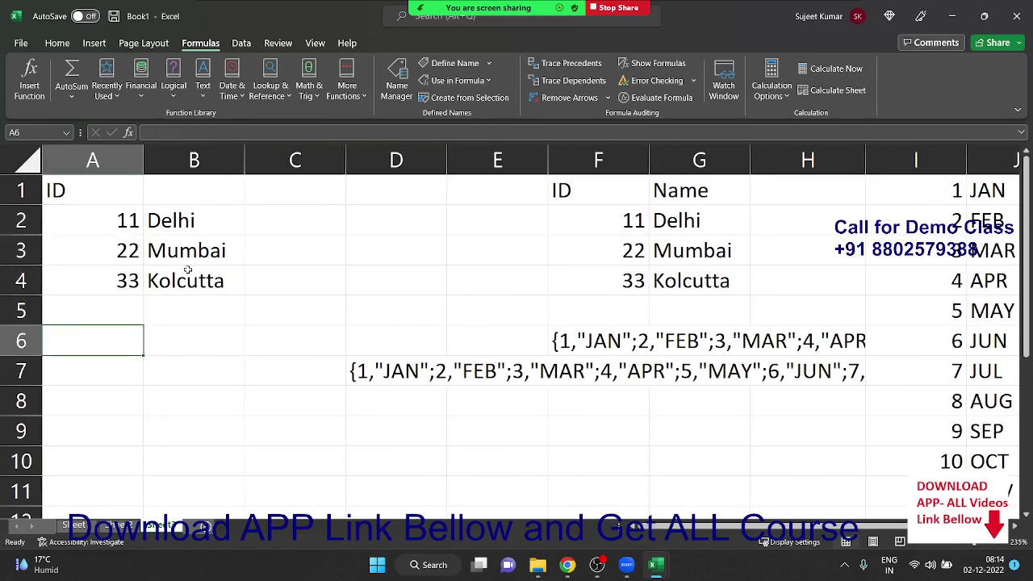
{"action": "type", "text": "1"}
{"action": "key", "text": "Tab"}
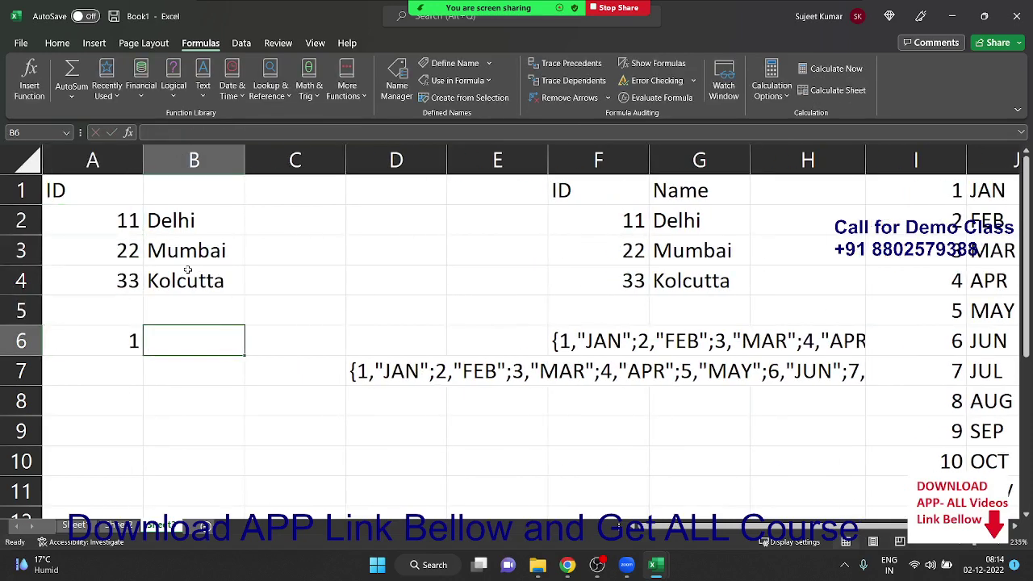
{"action": "type", "text": "=vlookup("}
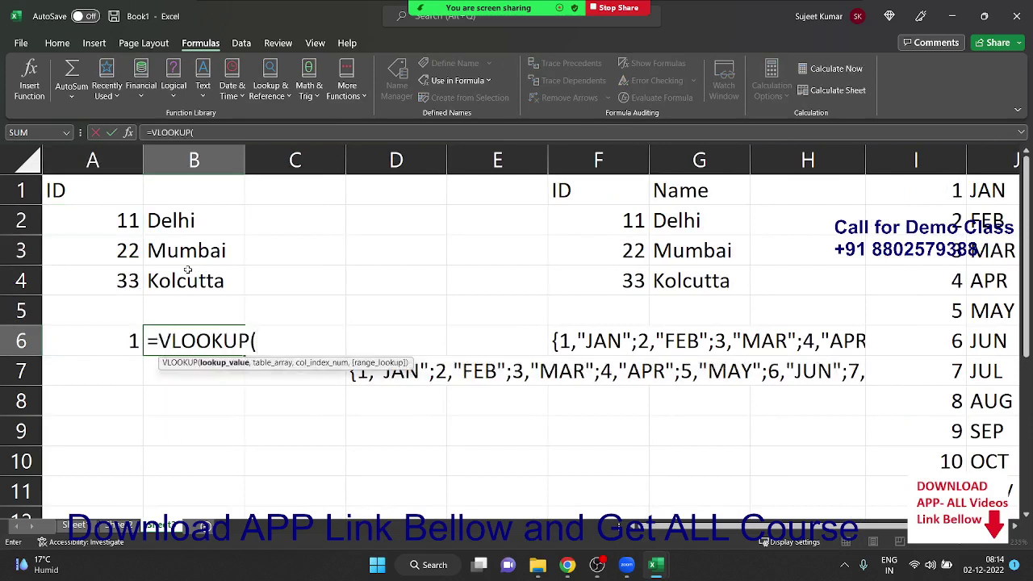
{"action": "key", "text": "Left"}
{"action": "type", "text": ","}
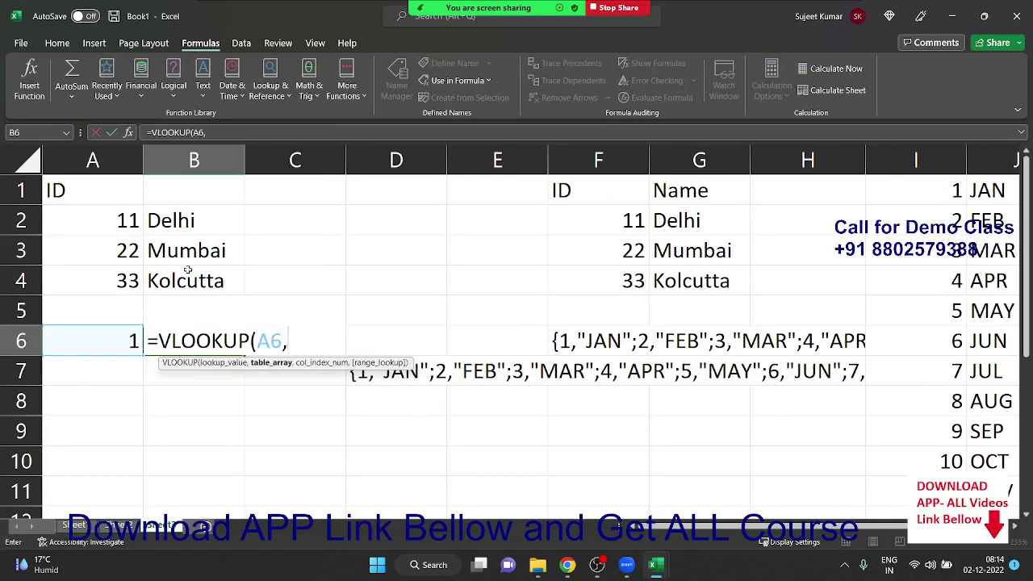
{"action": "type", "text": "mm,"}
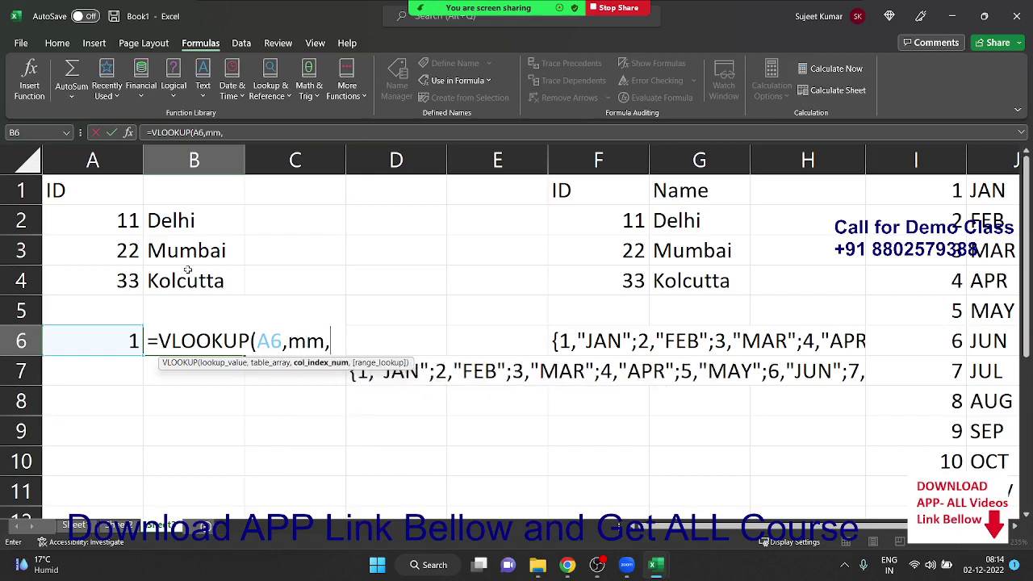
{"action": "type", "text": "2,0"}
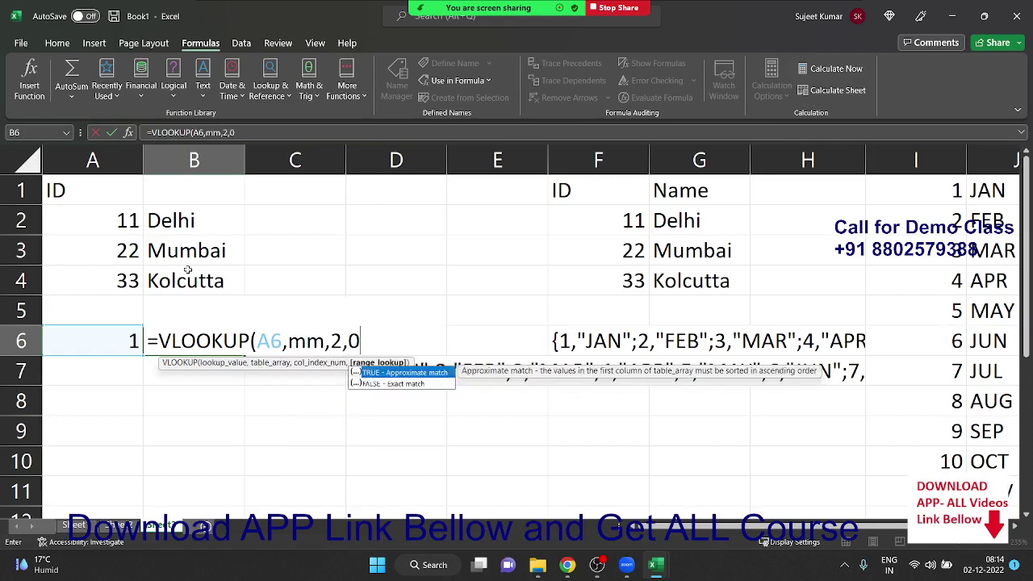
{"action": "type", "text": ")"}
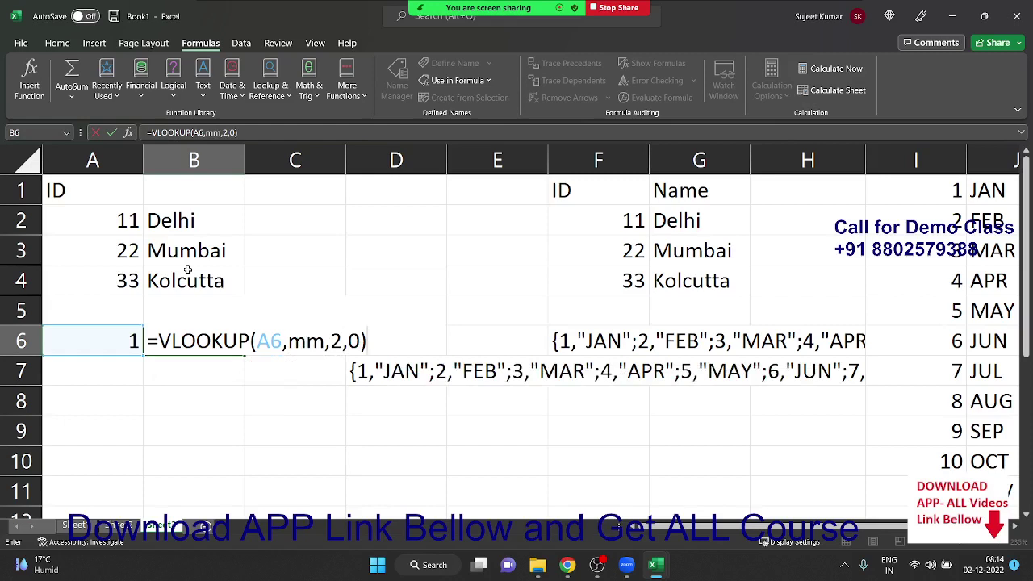
{"action": "key", "text": "Return"}
{"action": "key", "text": "Up"}
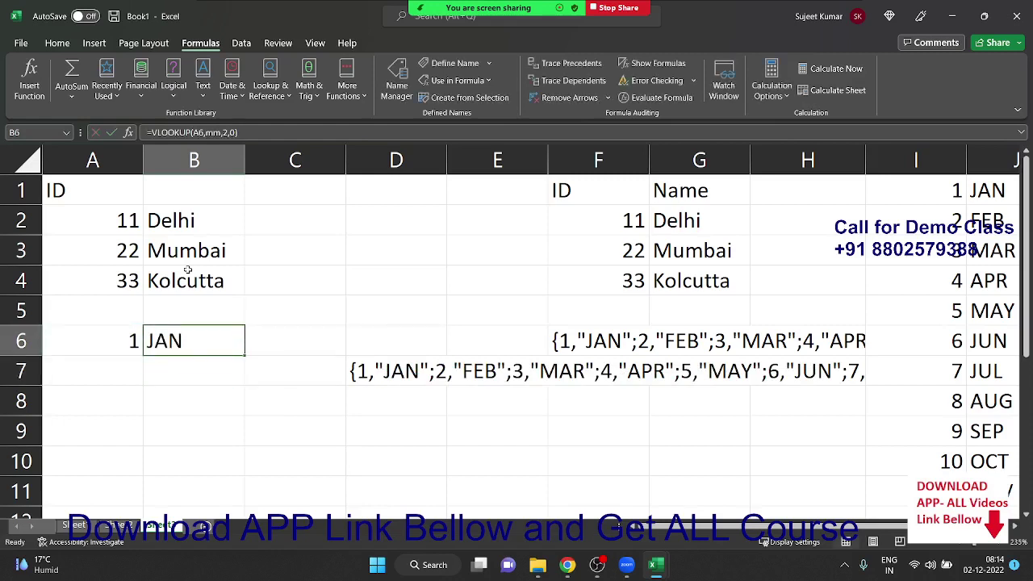
{"action": "key", "text": "Right"}
{"action": "key", "text": "Right"}
Inspect F6's ARRAYTOTEXT formula, leaving it unchanged.
{"action": "key", "text": "Right"}
{"action": "key", "text": "Right"}
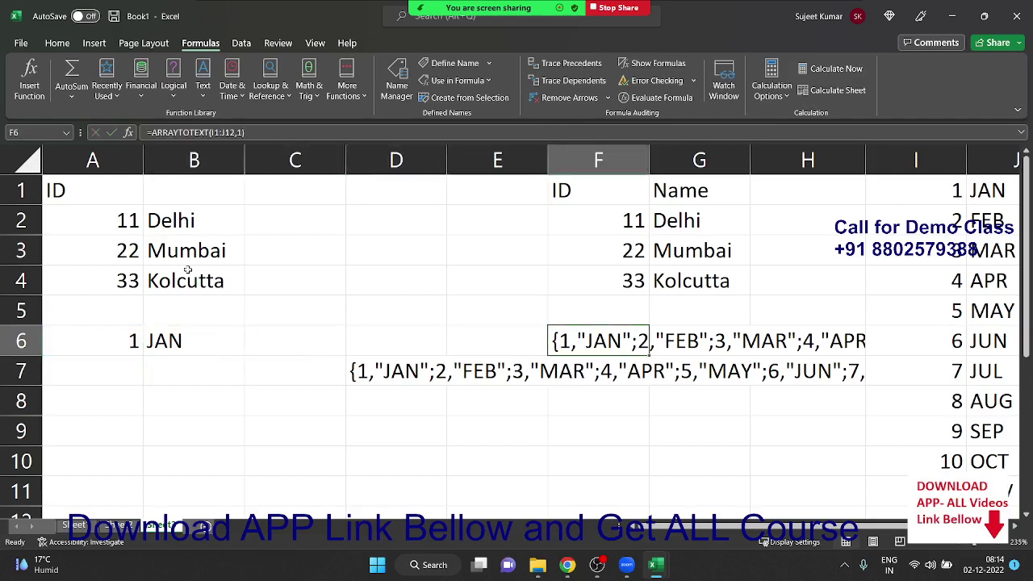
{"action": "key", "text": "Down"}
{"action": "key", "text": "Left"}
{"action": "key", "text": "Up"}
{"action": "key", "text": "Right"}
{"action": "key", "text": "F2"}
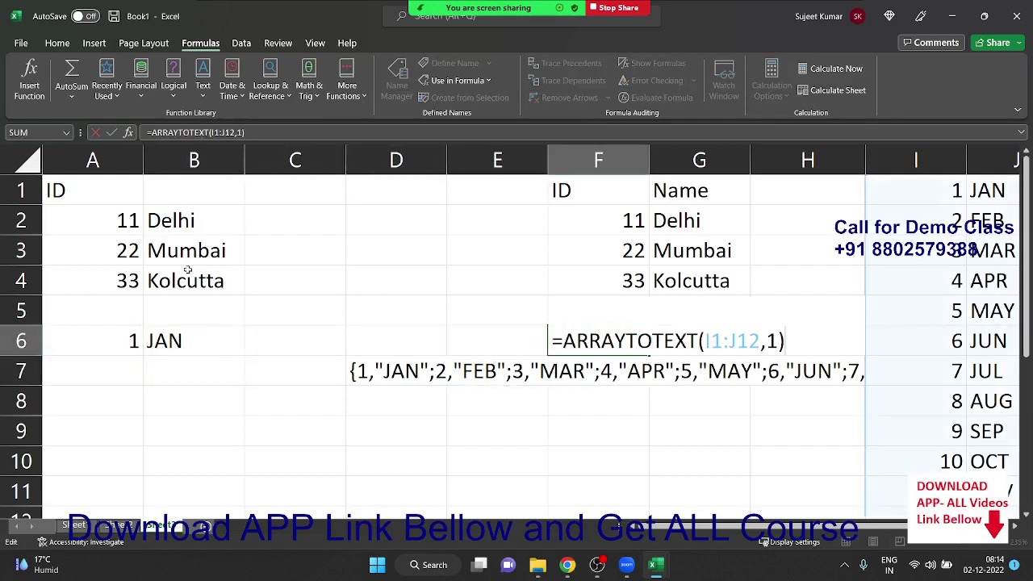
{"action": "key", "text": "ctrl+Return"}
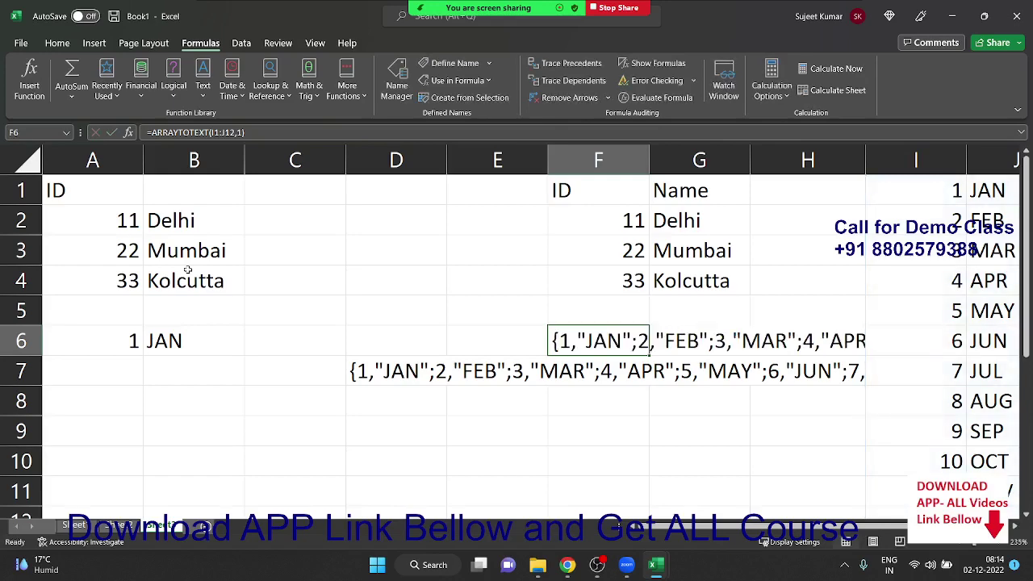
Copy the month table I1:J12 and search Windows for 'word'.
{"action": "key", "text": "Right"}
{"action": "key", "text": "Right"}
{"action": "key", "text": "Right"}
{"action": "key", "text": "Right"}
{"action": "key", "text": "Left"}
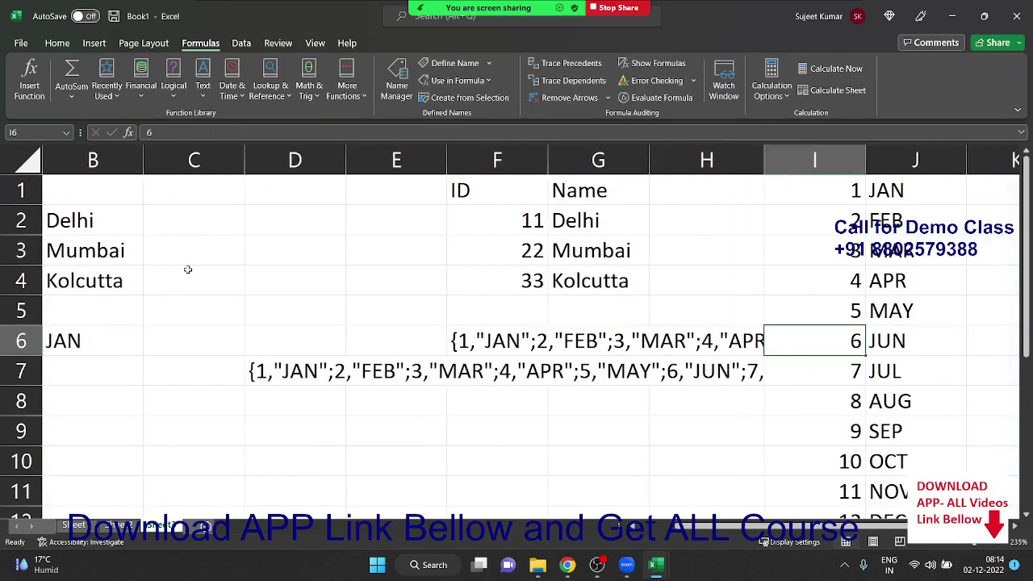
{"action": "key", "text": "Down"}
{"action": "key", "text": "Left"}
{"action": "key", "text": "Left"}
{"action": "key", "text": "Left"}
{"action": "key", "text": "Left"}
{"action": "key", "text": "Left"}
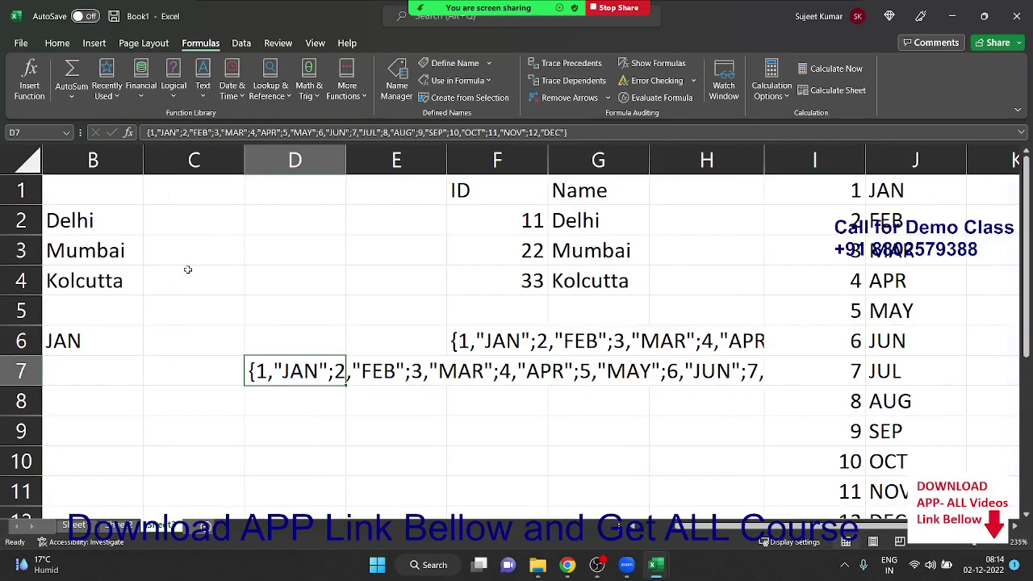
{"action": "key", "text": "Right"}
{"action": "key", "text": "Right"}
{"action": "key", "text": "Right"}
{"action": "key", "text": "Right"}
{"action": "key", "text": "Right"}
{"action": "key", "text": "Right"}
{"action": "key", "text": "Left"}
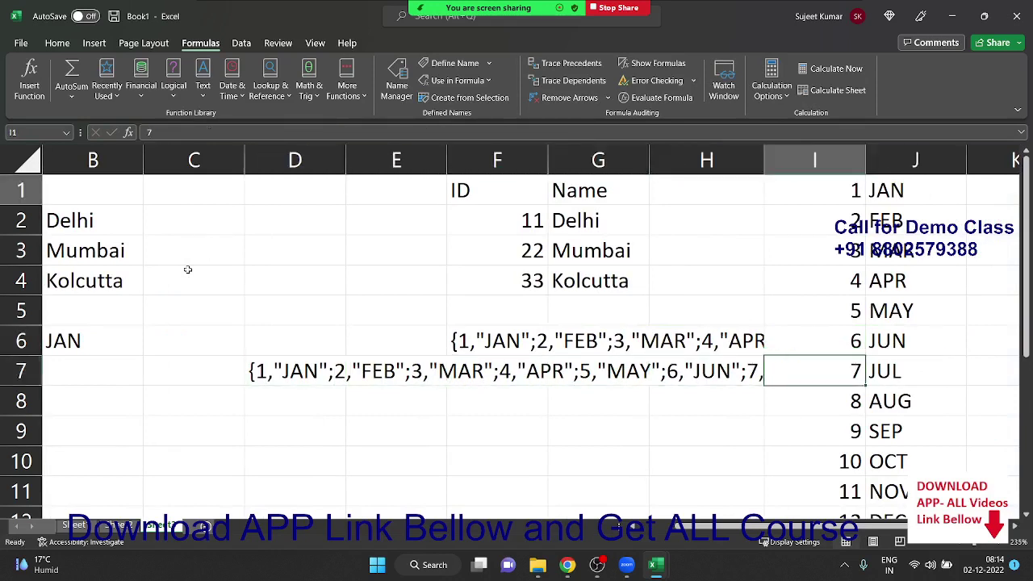
{"action": "key", "text": "ctrl+Up"}
{"action": "key", "text": "shift+Right"}
{"action": "key", "text": "ctrl+shift+Down"}
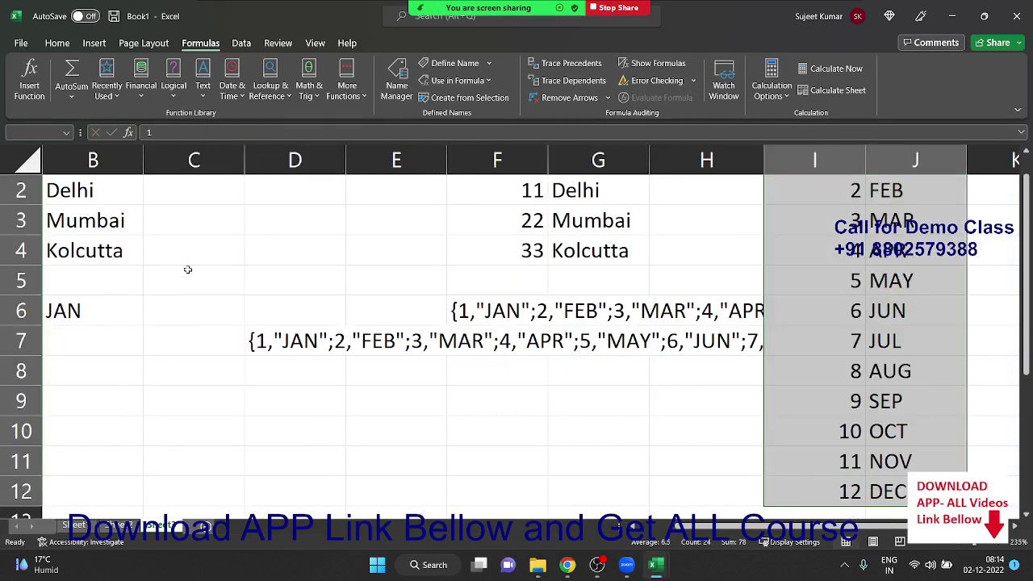
{"action": "key", "text": "ctrl+c"}
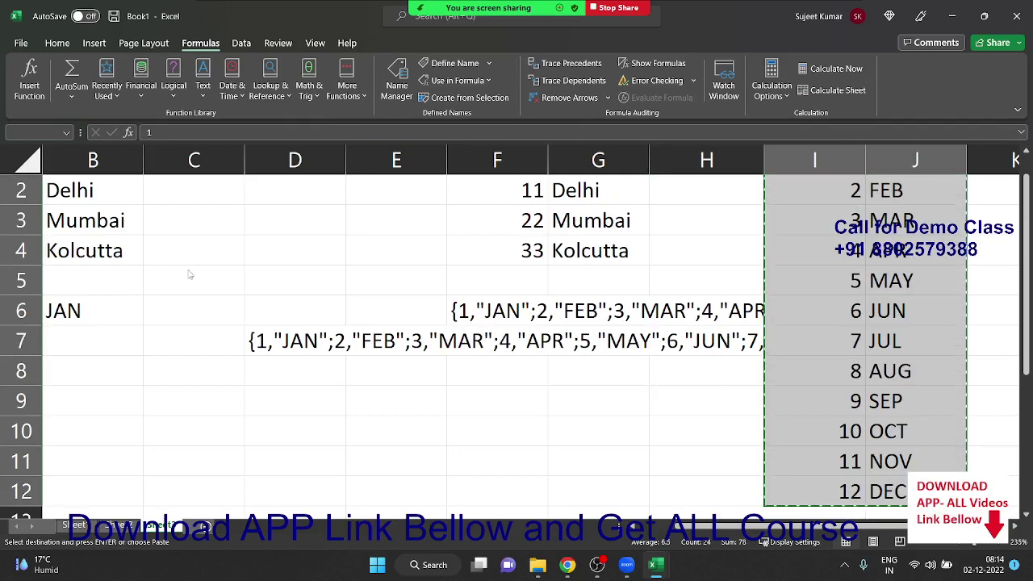
{"action": "key", "text": "super"}
{"action": "type", "text": "word"}
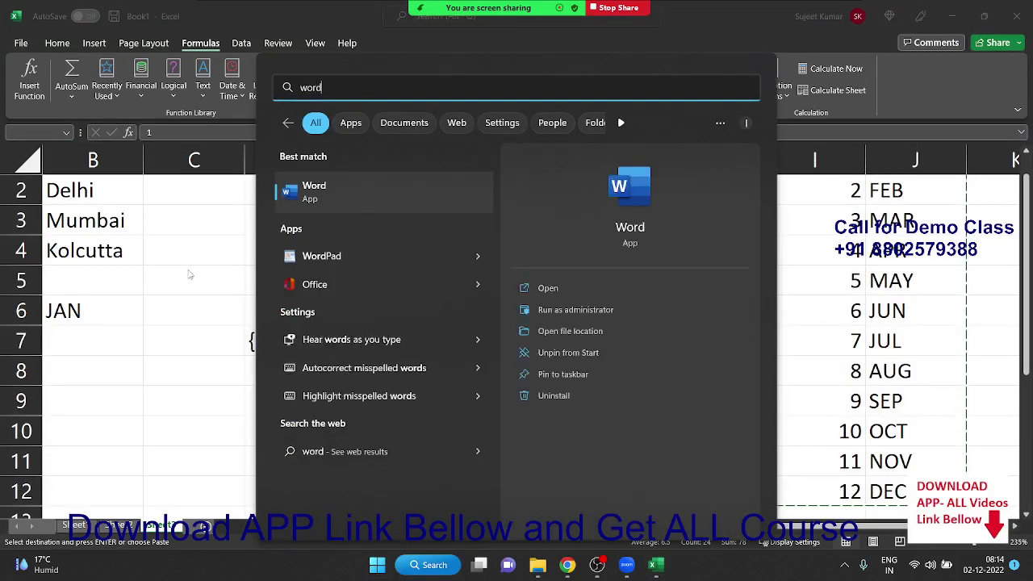
Launch Microsoft Word from the Start search results.
{"action": "left_click", "coordinate": [641, 184]}
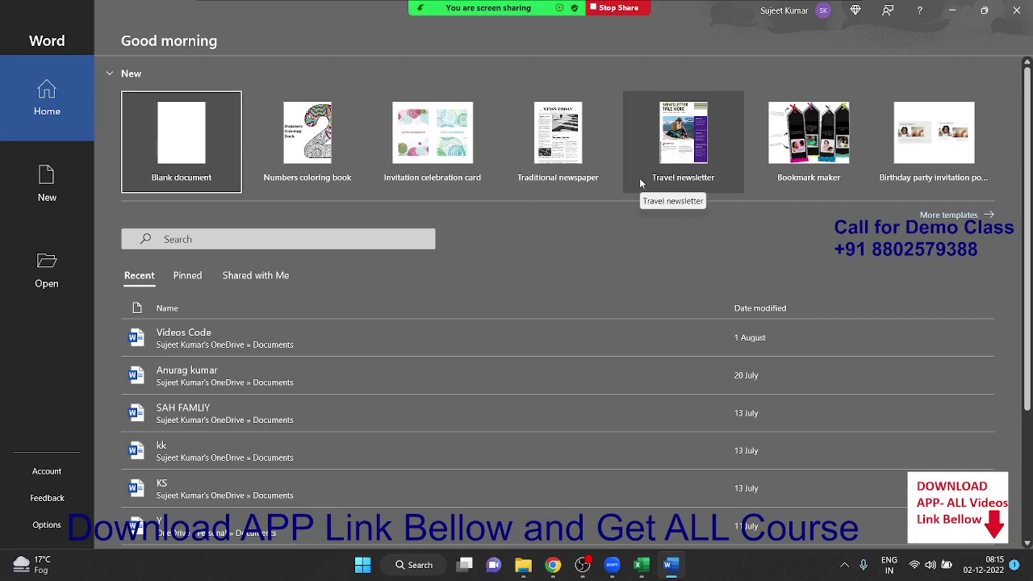
Paste the month table into a blank document as Unformatted Unicode Text and select it all.
{"action": "left_click", "coordinate": [202, 162]}
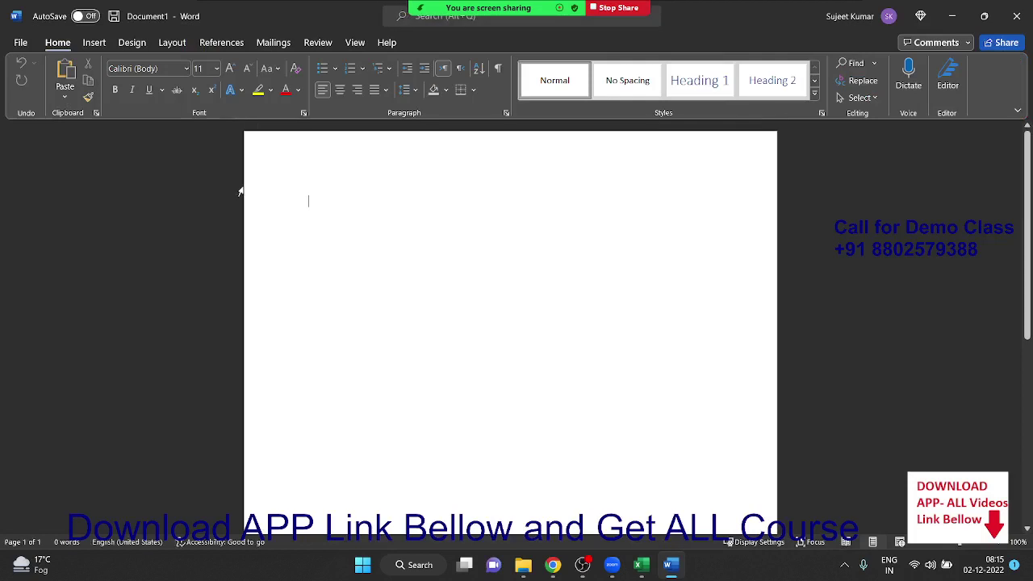
{"action": "left_click", "coordinate": [65, 96]}
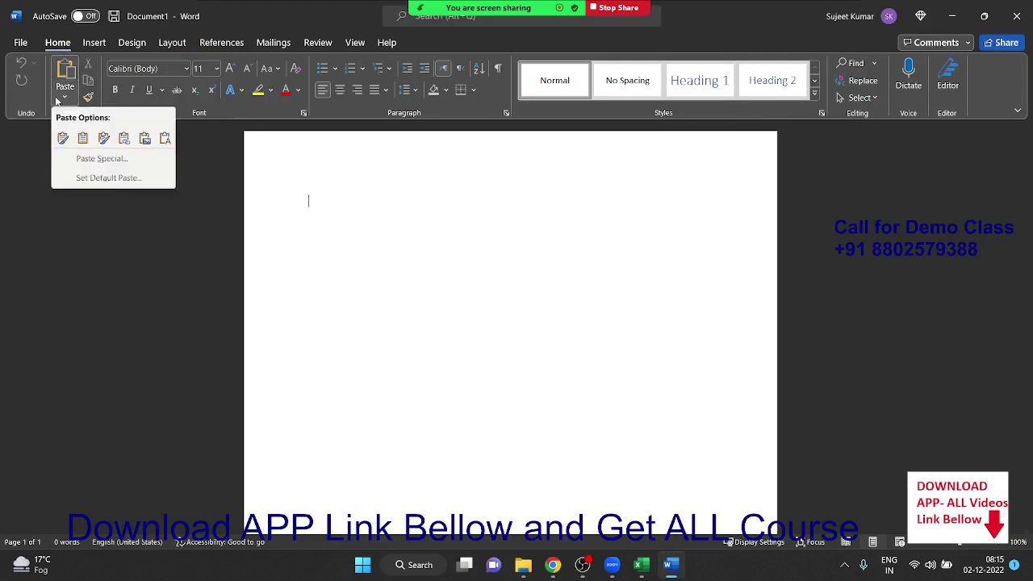
{"action": "left_click", "coordinate": [101, 160]}
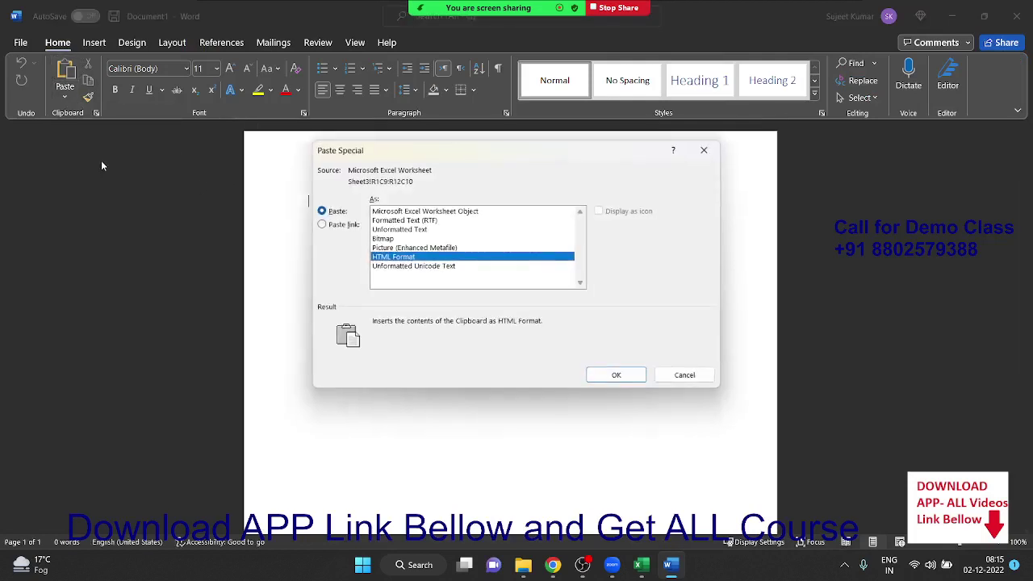
{"action": "left_click", "coordinate": [379, 266]}
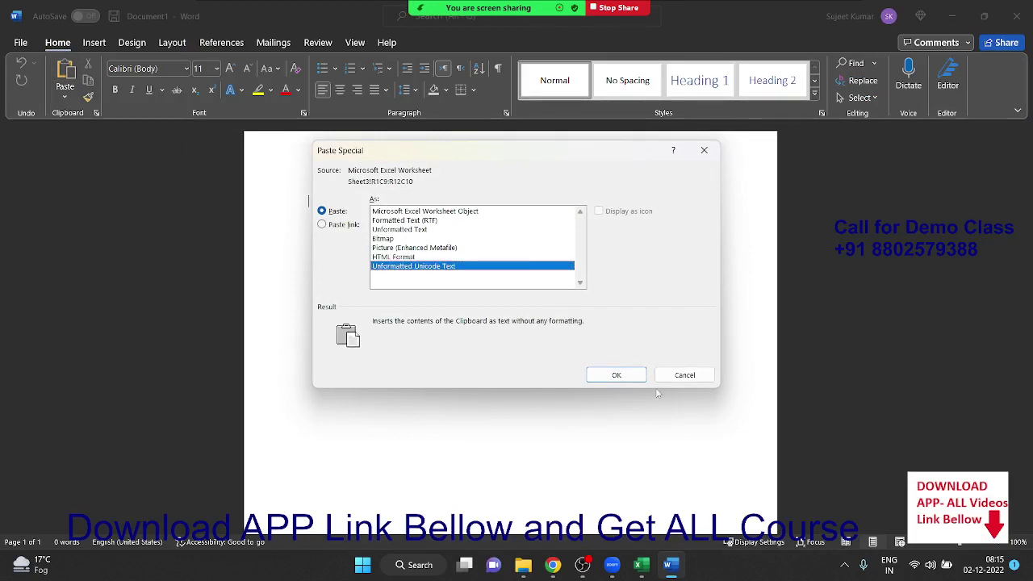
{"action": "left_click", "coordinate": [620, 374]}
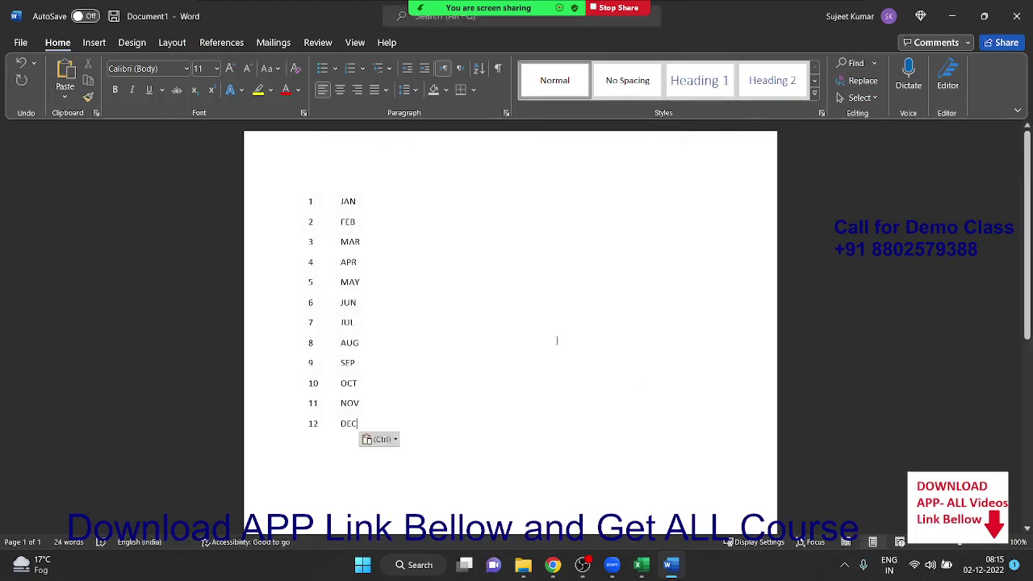
{"action": "key", "text": "ctrl+a"}
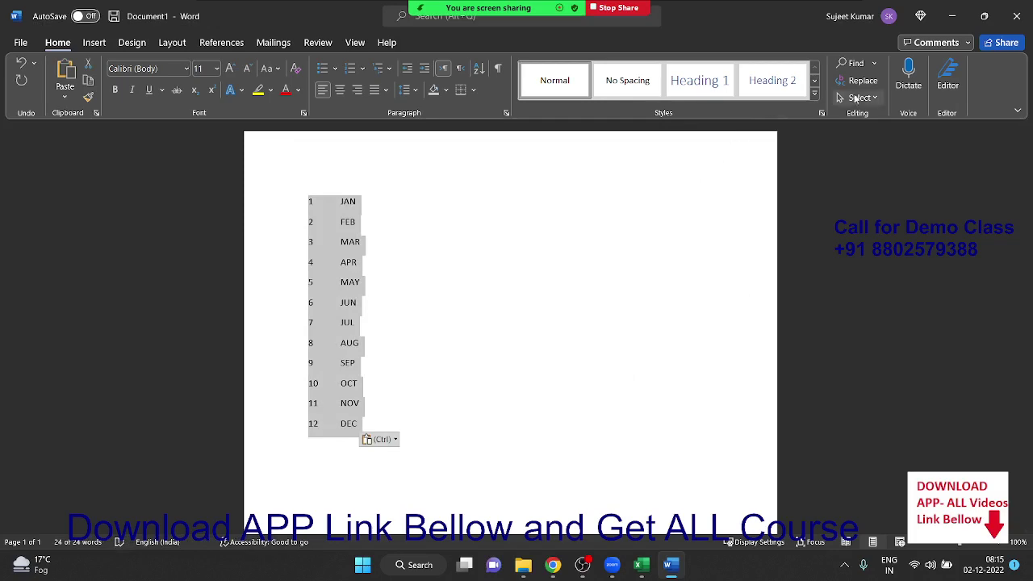
Replace every tab character in the month list with a comma.
{"action": "left_click", "coordinate": [859, 81]}
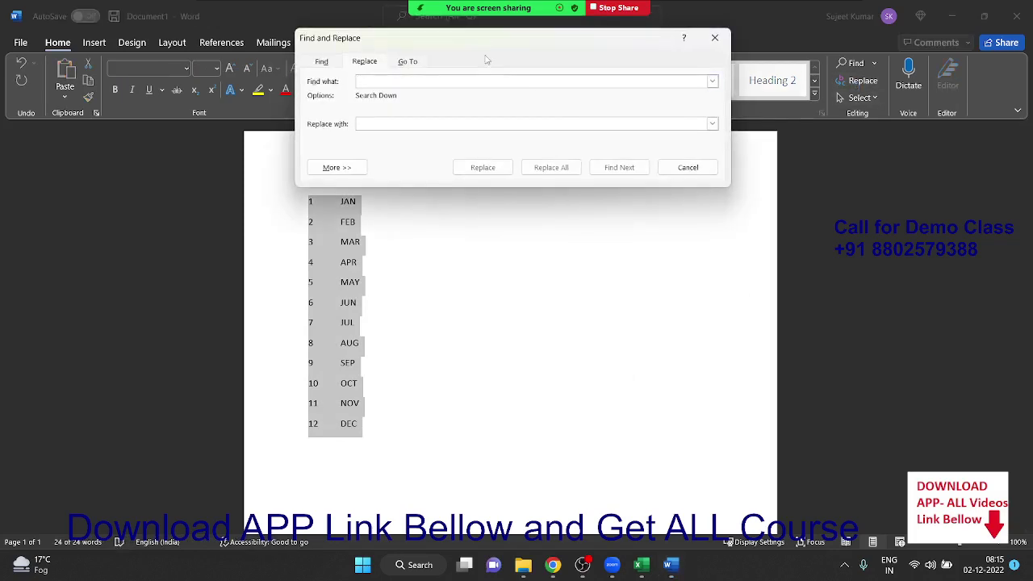
{"action": "left_click", "coordinate": [326, 167]}
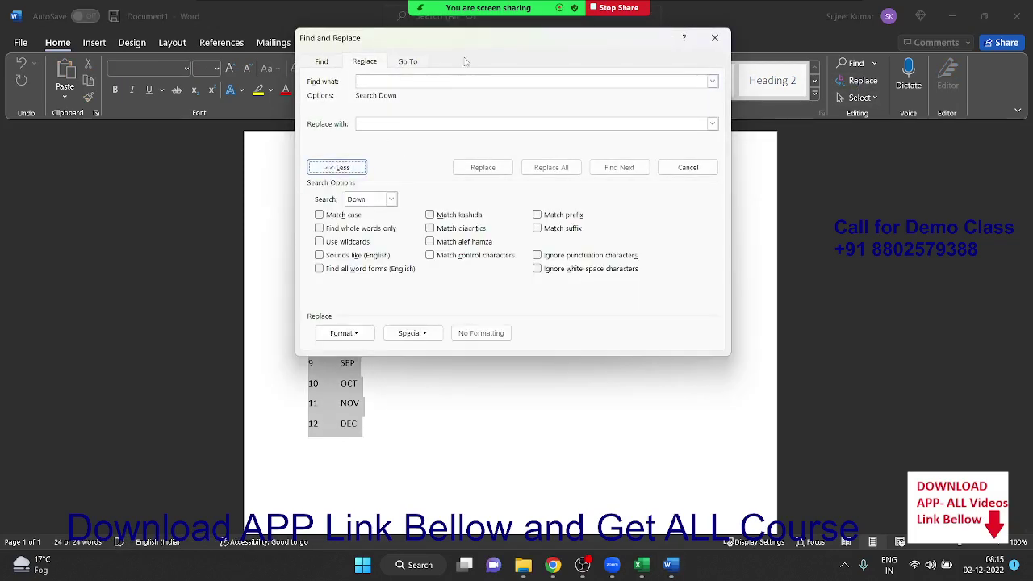
{"action": "left_click_drag", "start_coordinate": [471, 47], "coordinate": [579, 152]}
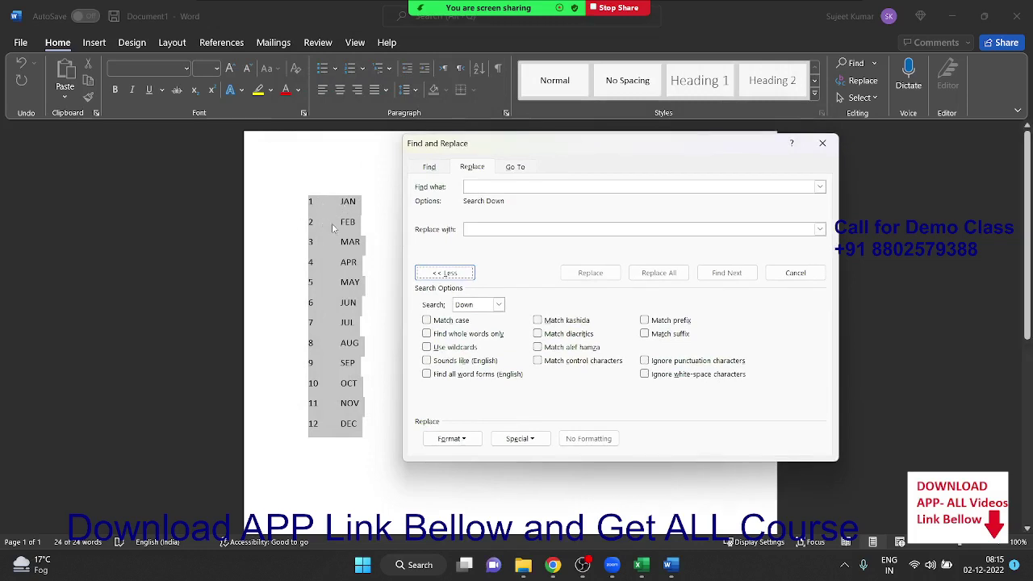
{"action": "left_click", "coordinate": [520, 438]}
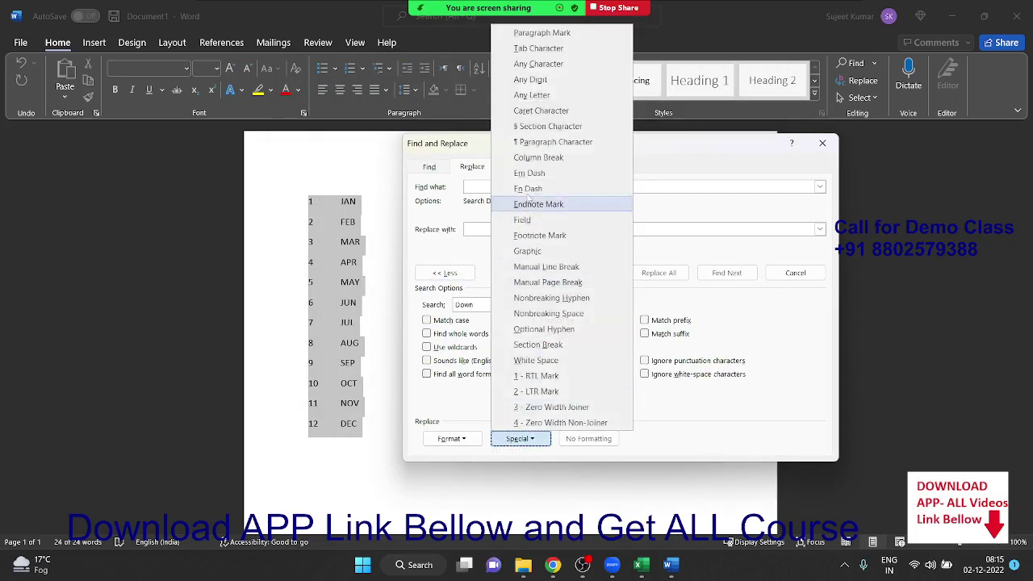
{"action": "left_click", "coordinate": [548, 48]}
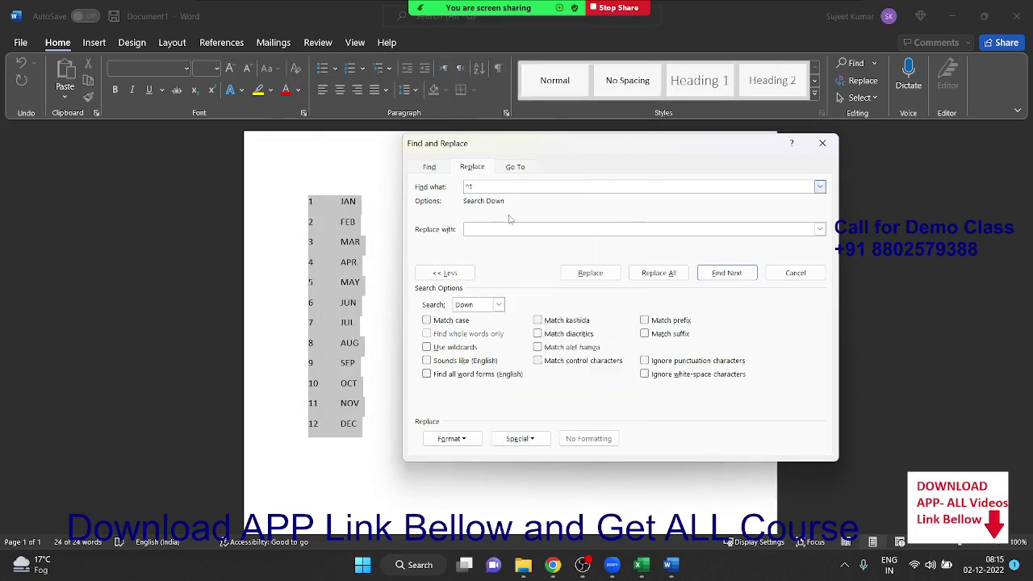
{"action": "left_click", "coordinate": [503, 229]}
{"action": "type", "text": "."}
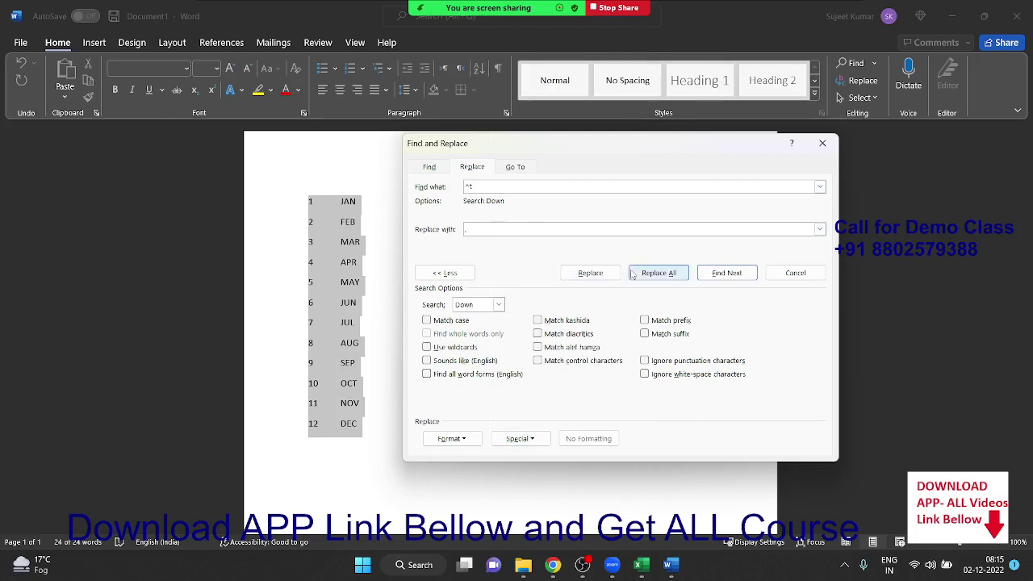
{"action": "left_click", "coordinate": [659, 273]}
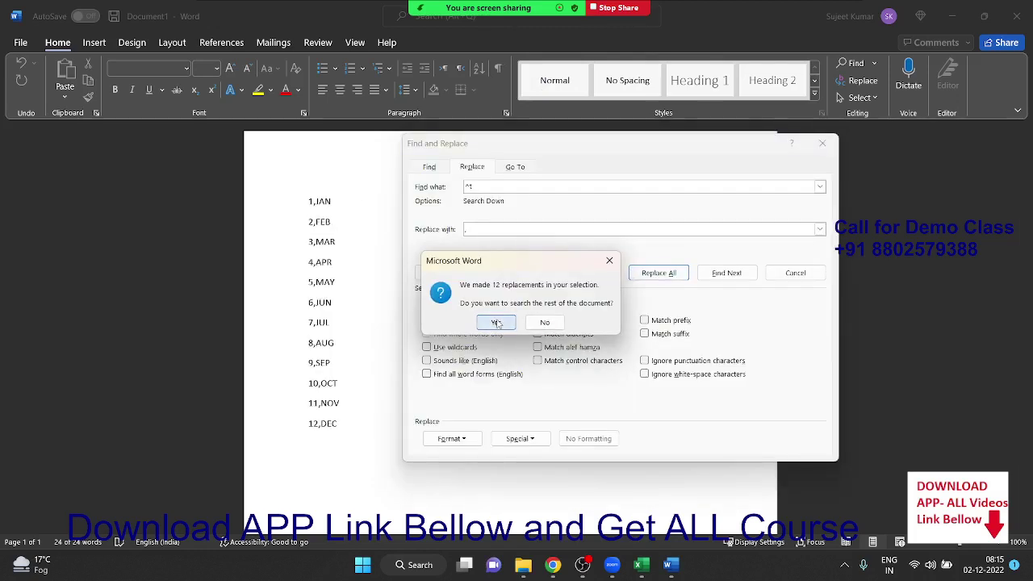
{"action": "left_click", "coordinate": [495, 322]}
{"action": "left_click", "coordinate": [517, 317]}
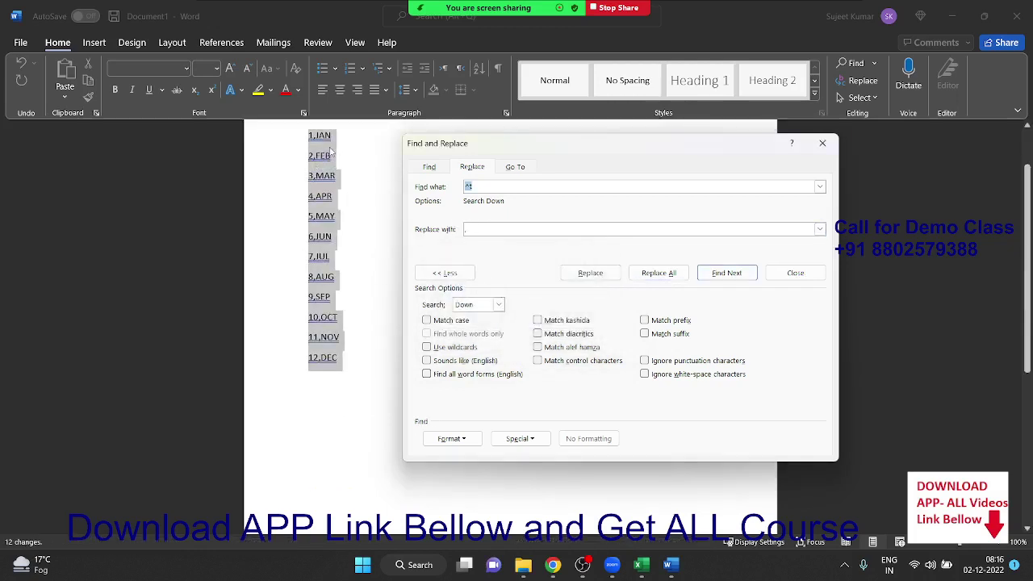
Replace every paragraph mark with a semicolon, then close Find and Replace.
{"action": "left_click", "coordinate": [517, 441]}
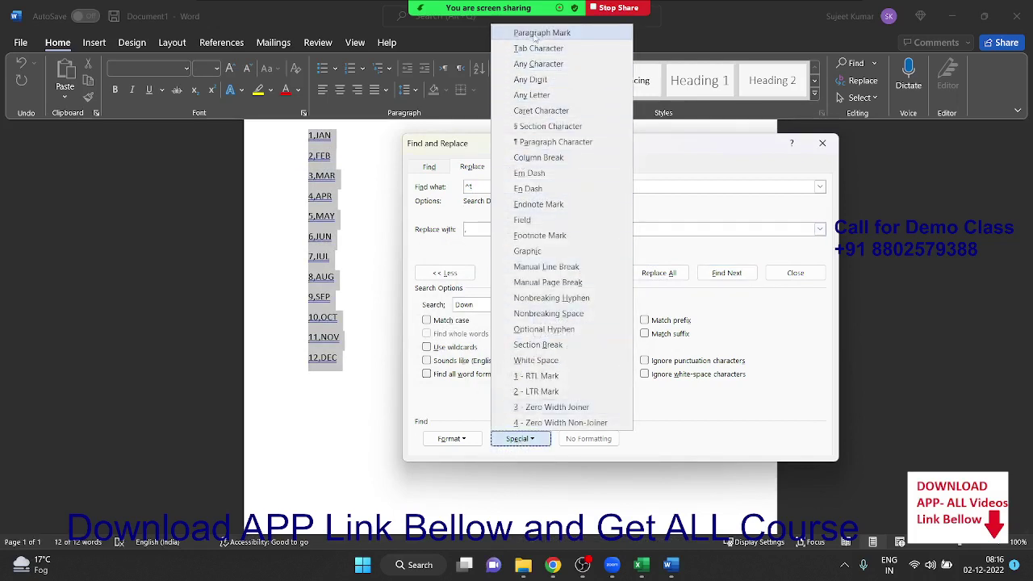
{"action": "left_click", "coordinate": [536, 34]}
{"action": "left_click", "coordinate": [468, 230]}
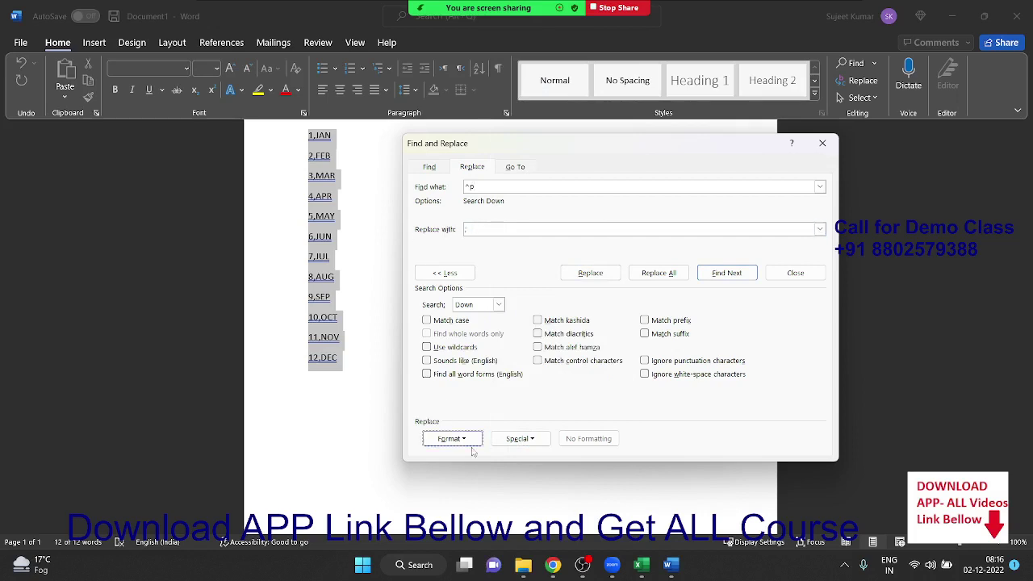
{"action": "left_click", "coordinate": [648, 275]}
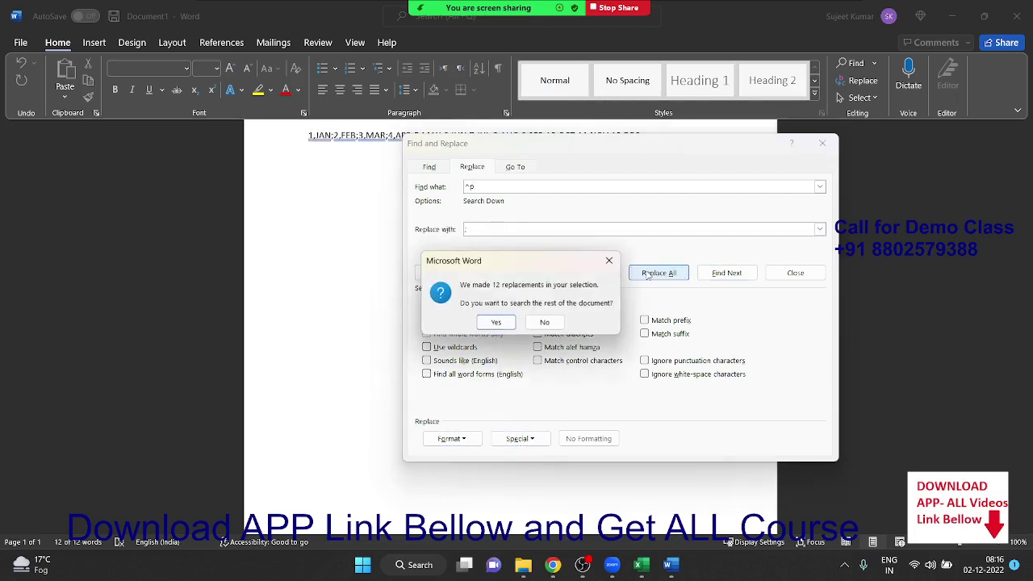
{"action": "left_click", "coordinate": [494, 324]}
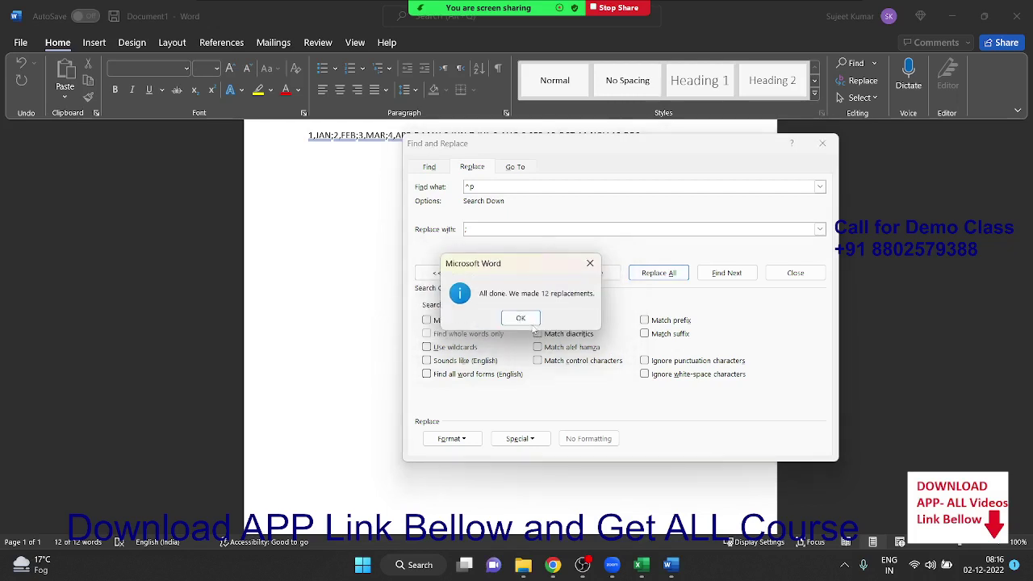
{"action": "left_click", "coordinate": [521, 318]}
{"action": "left_click", "coordinate": [824, 144]}
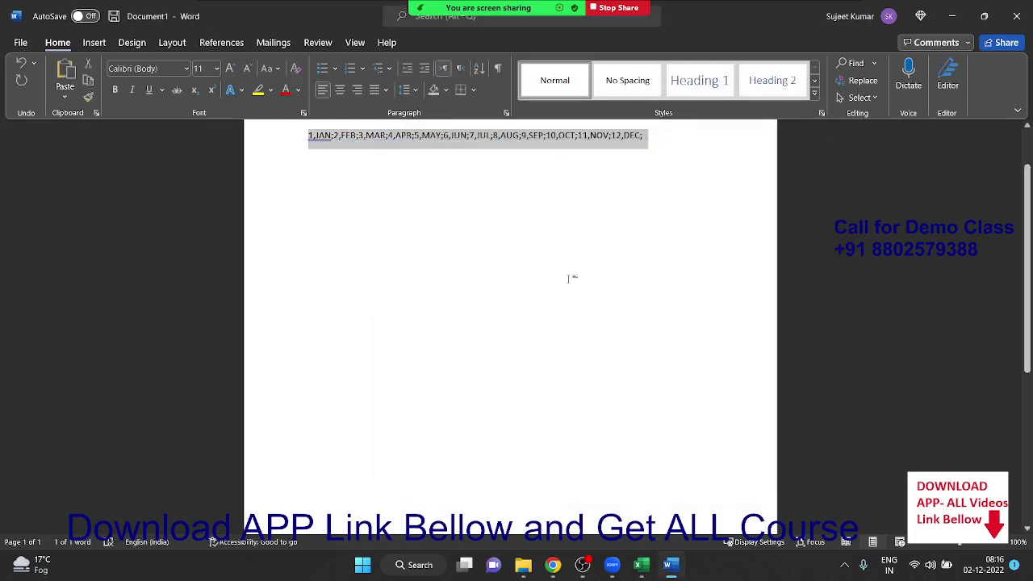
Return to Book1 and paste the one-line month text 1,JAN;…;12,DEC; into D9.
{"action": "mouse_move", "coordinate": [651, 565]}
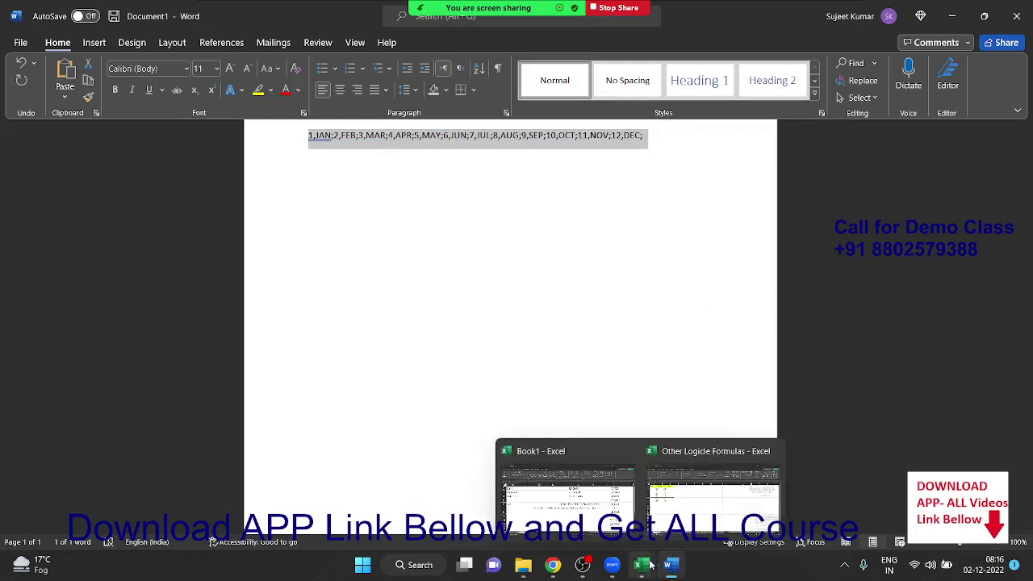
{"action": "left_click", "coordinate": [590, 519]}
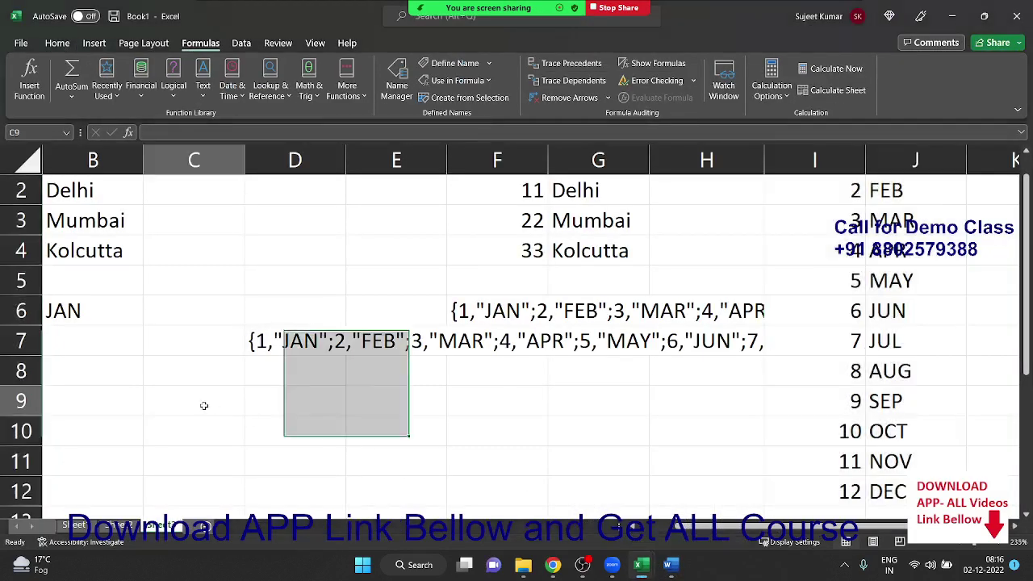
{"action": "left_click", "coordinate": [263, 400]}
{"action": "double_click", "coordinate": [262, 400]}
{"action": "type", "text": "1,JAN;2,FEB;3,MAR;4,APR;5,MAY;6,JUN;7,JUL;8,AUG;9,SEP;10,OCT;11,NOV;12,DEC;"}
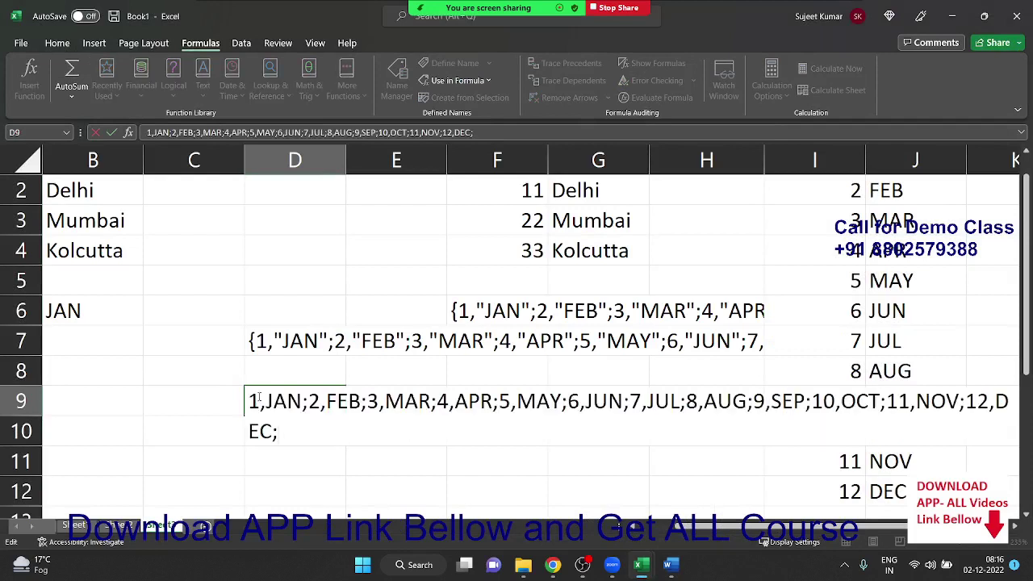
{"action": "key", "text": "Return"}
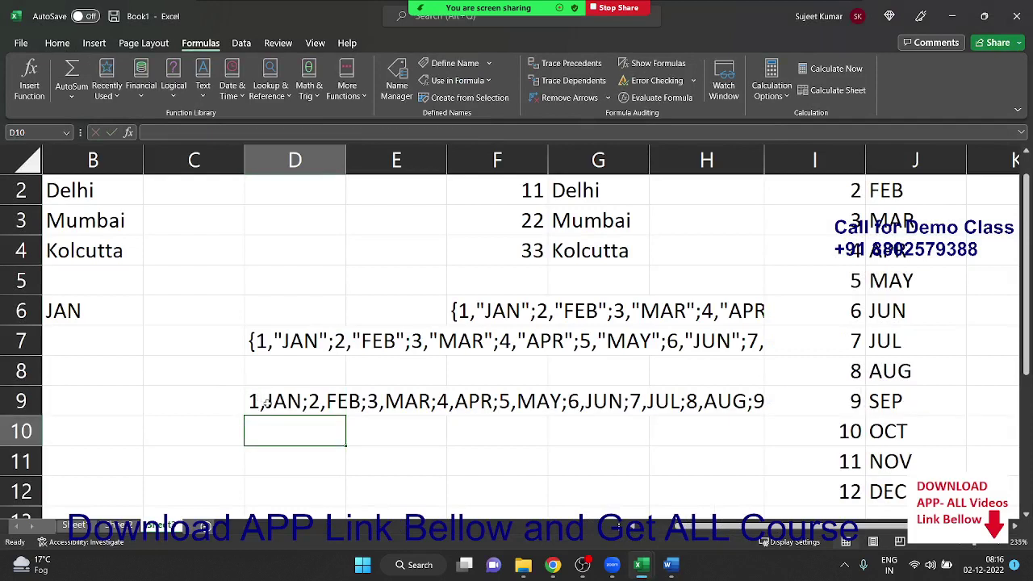
Select D9:D10 and open Excel's Find and Replace.
{"action": "left_click", "coordinate": [300, 346]}
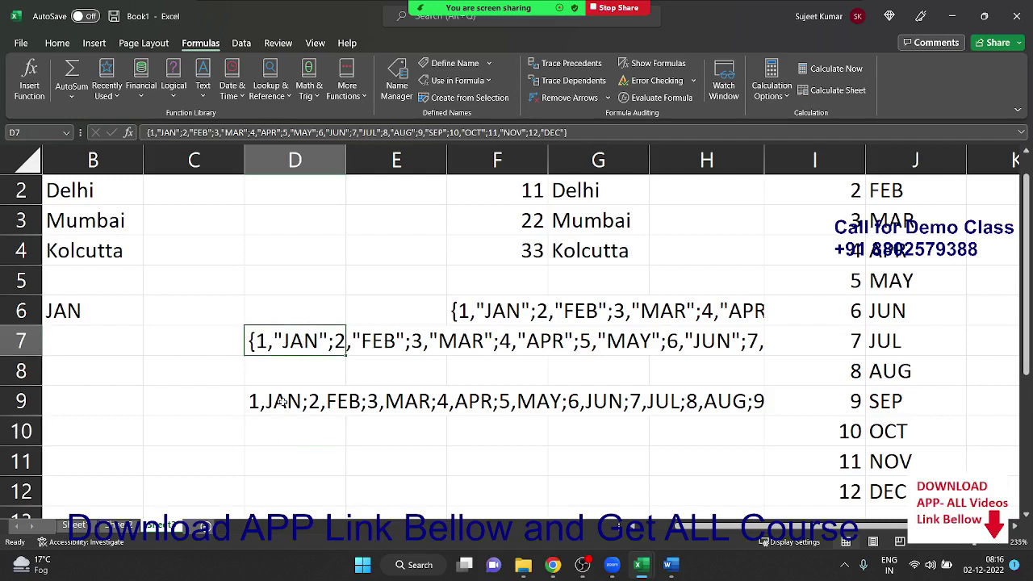
{"action": "left_click_drag", "start_coordinate": [282, 401], "coordinate": [287, 422]}
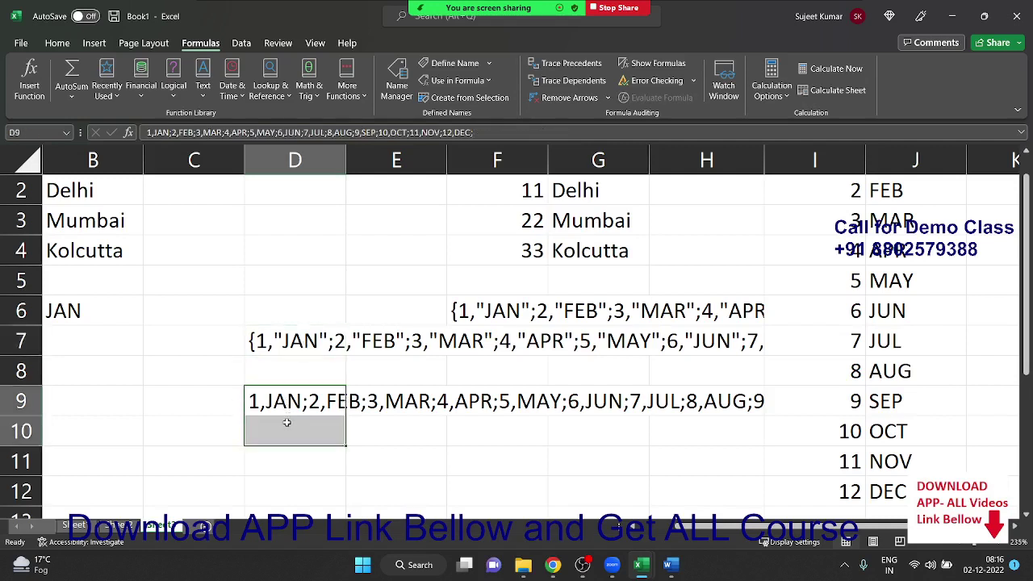
{"action": "key", "text": "ctrl+h"}
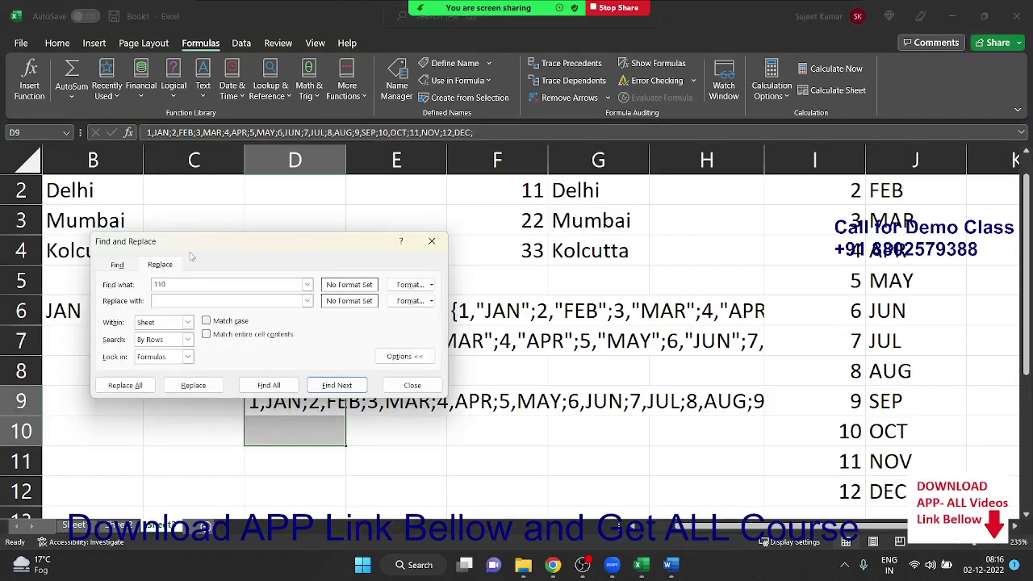
Replace all commas with ," so each month gets an opening quote.
{"action": "left_click_drag", "start_coordinate": [190, 255], "coordinate": [267, 196]}
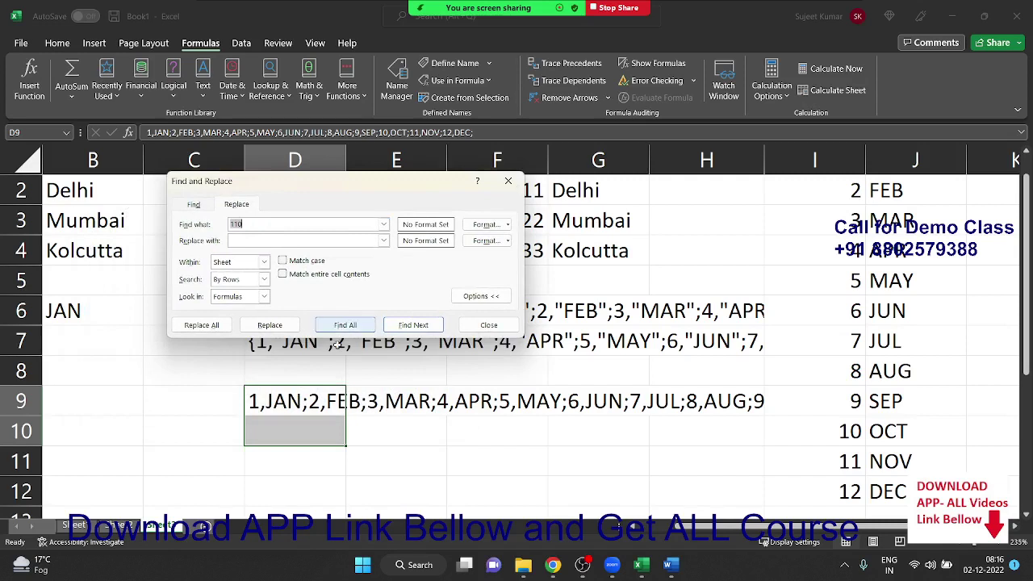
{"action": "type", "text": ","}
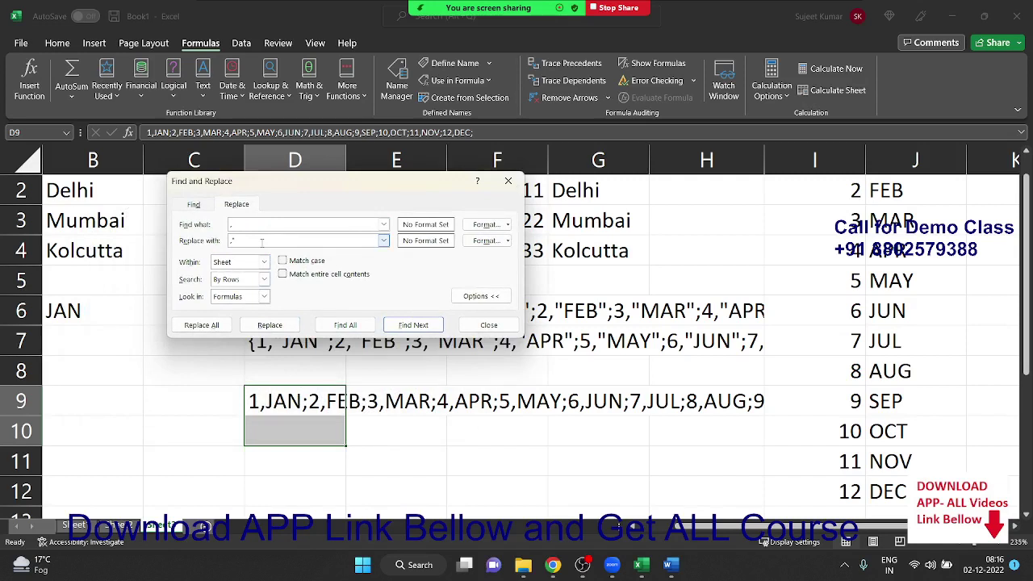
{"action": "left_click", "coordinate": [206, 324]}
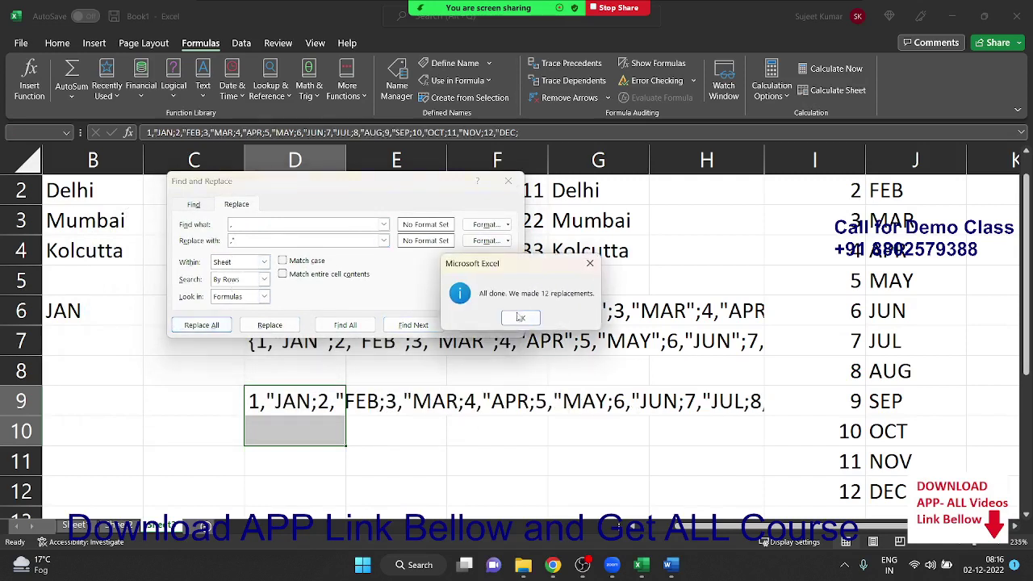
{"action": "left_click", "coordinate": [521, 319]}
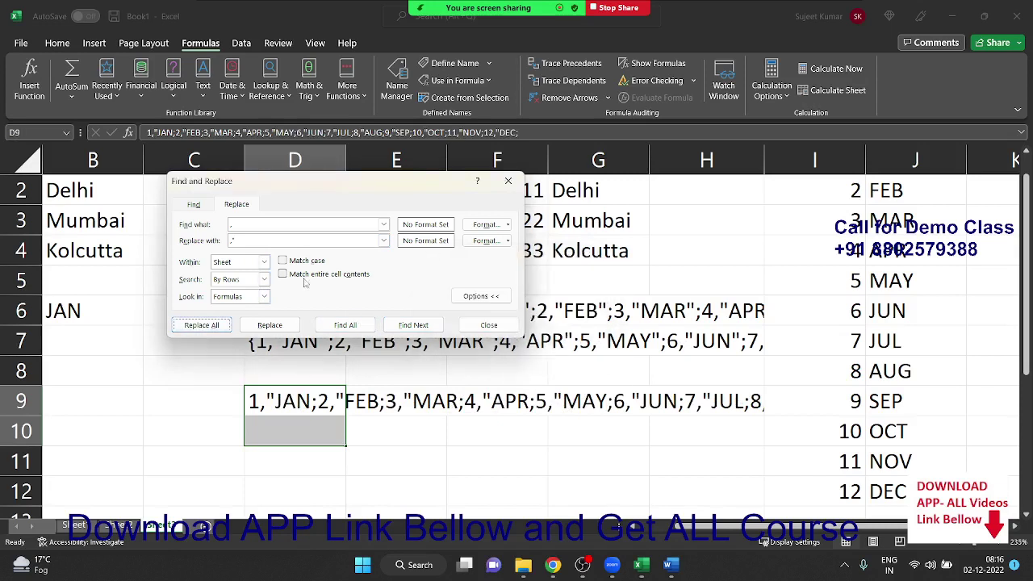
Replace all semicolons with "; to close each month's quote, then close the dialog.
{"action": "left_click", "coordinate": [258, 225]}
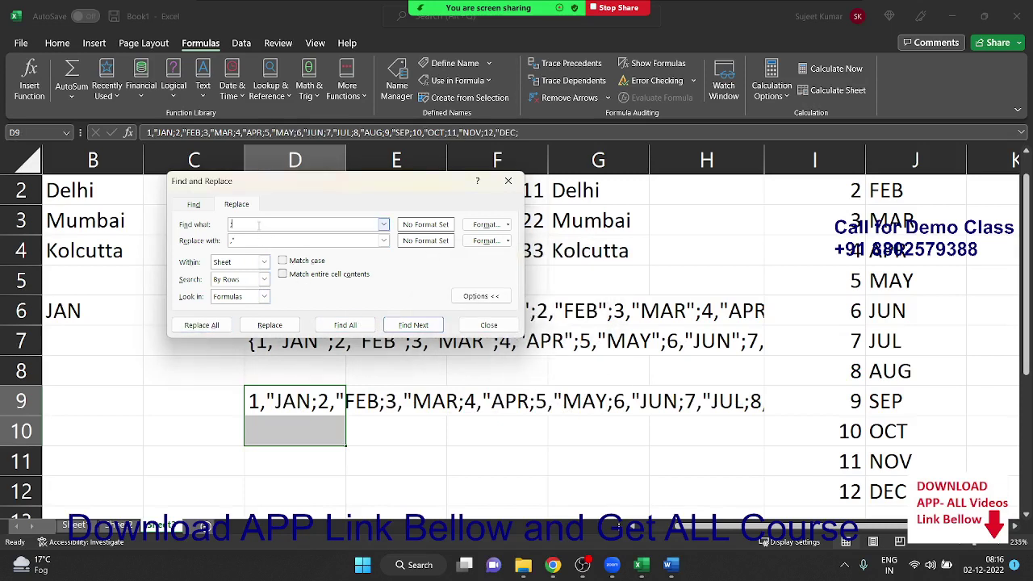
{"action": "key", "text": "Tab"}
{"action": "type", "text": ","}
{"action": "left_click", "coordinate": [206, 327]}
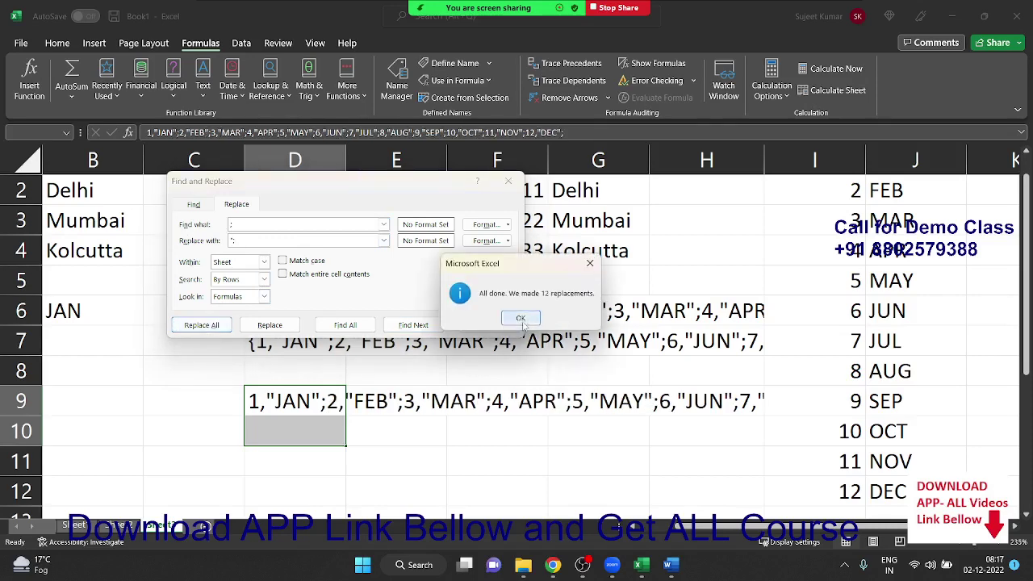
{"action": "left_click", "coordinate": [521, 318]}
{"action": "left_click", "coordinate": [508, 180]}
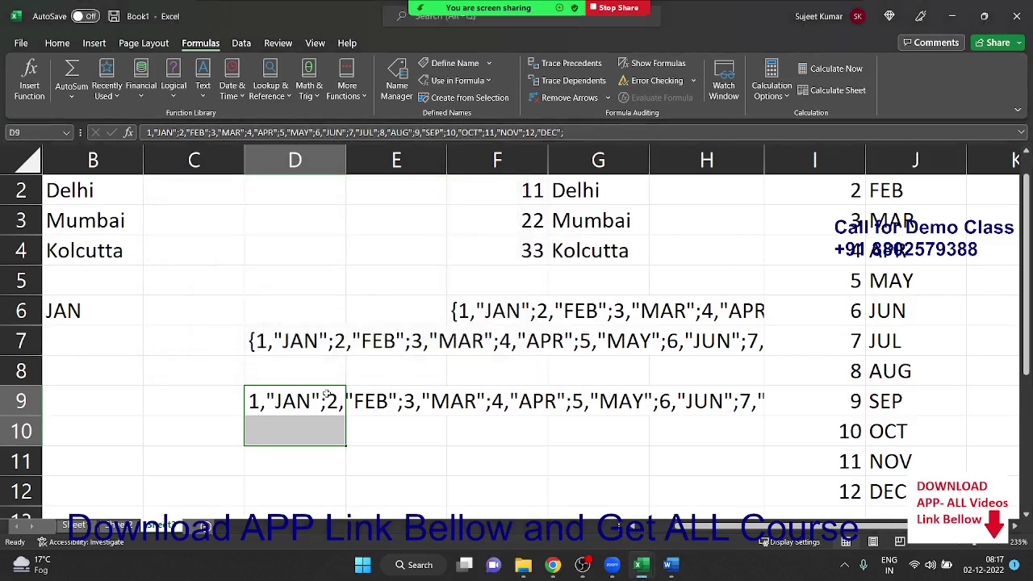
Wrap D9's text in braces and drop the trailing semicolon to form {1,"JAN";…;12,"DEC"}.
{"action": "double_click", "coordinate": [284, 402]}
{"action": "left_click", "coordinate": [505, 433]}
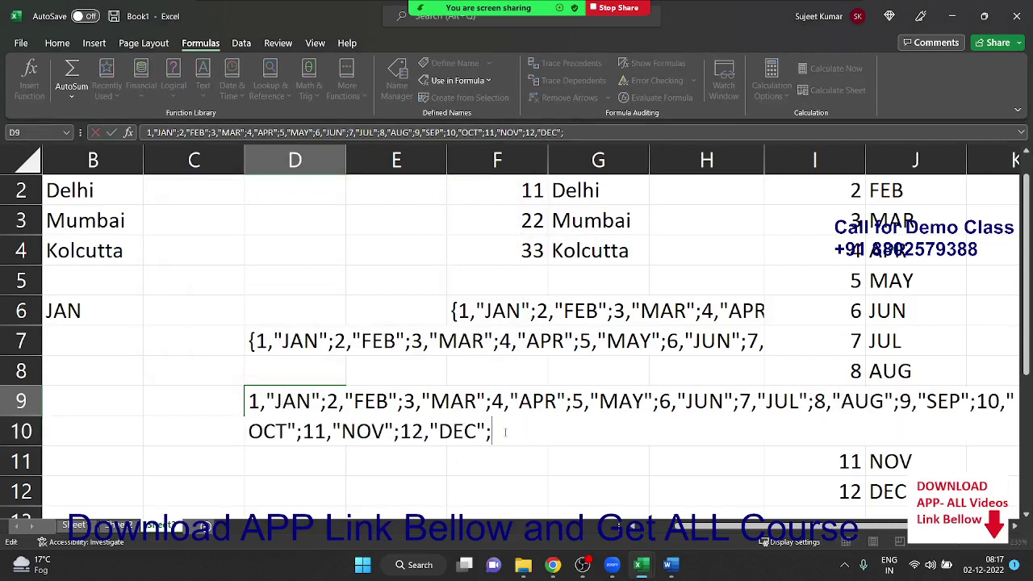
{"action": "type", "text": "}"}
{"action": "type", "text": "{"}
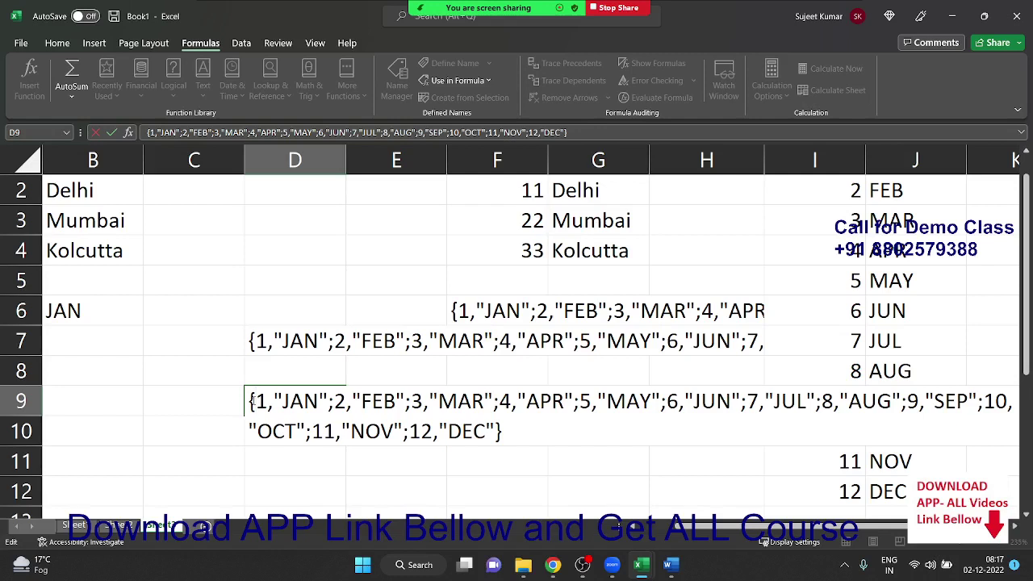
{"action": "key", "text": "Return"}
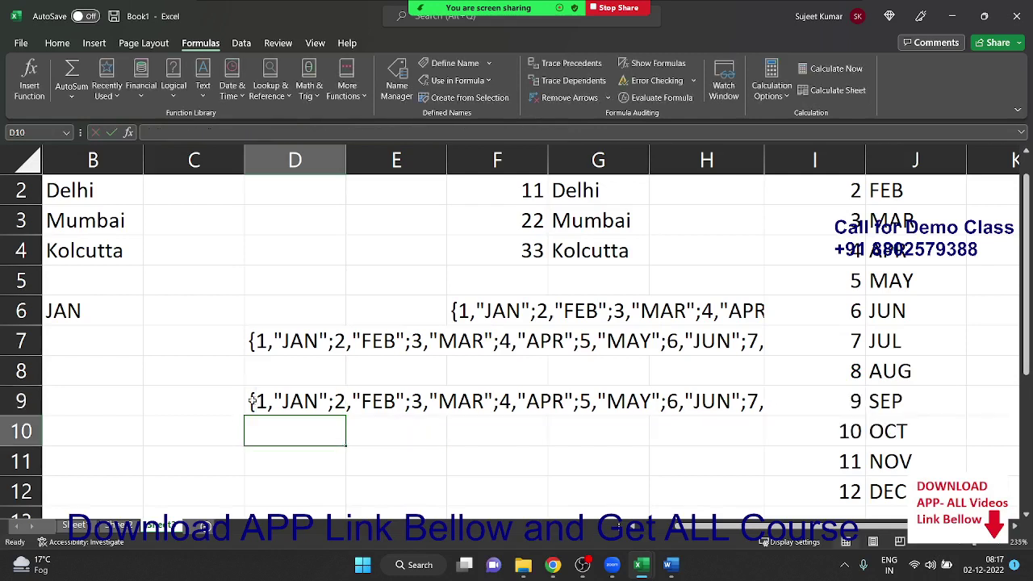
Enter =Data in B11 so the 11 Delhi, 22 Mumbai, 33 Kolcutta table spills.
{"action": "left_click", "coordinate": [128, 453]}
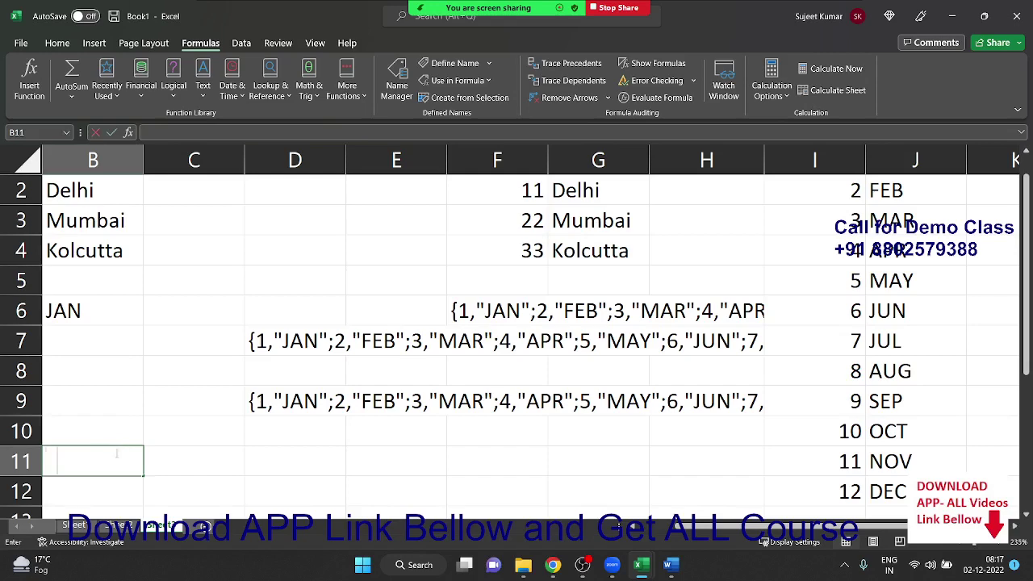
{"action": "type", "text": "=Data"}
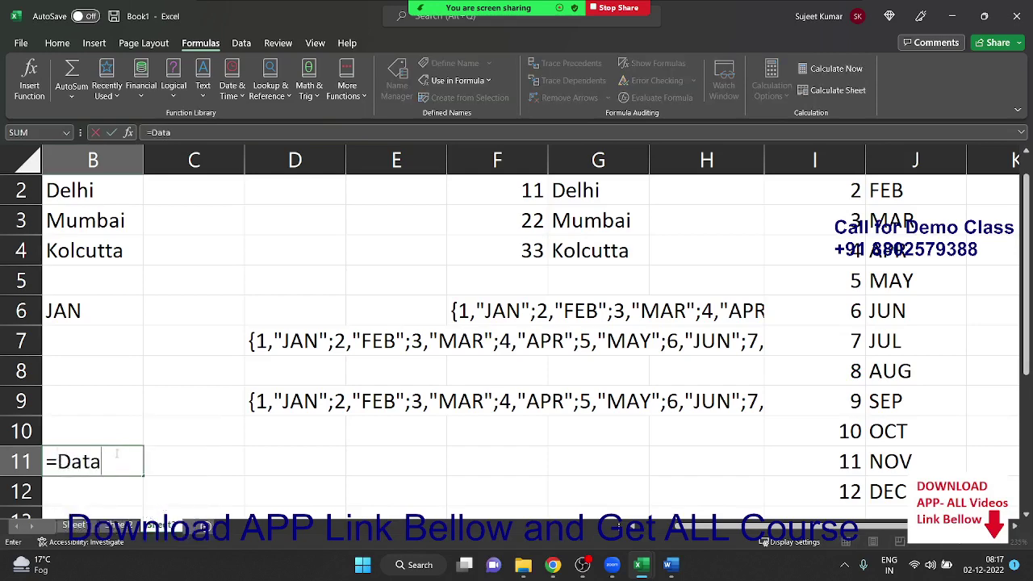
{"action": "key", "text": "Return"}
Enter =mm in B15 to spill the 1 JAN…12 DEC month table, then scroll back up.
{"action": "scroll", "coordinate": [88, 466], "scroll_direction": "down", "scroll_amount": 2}
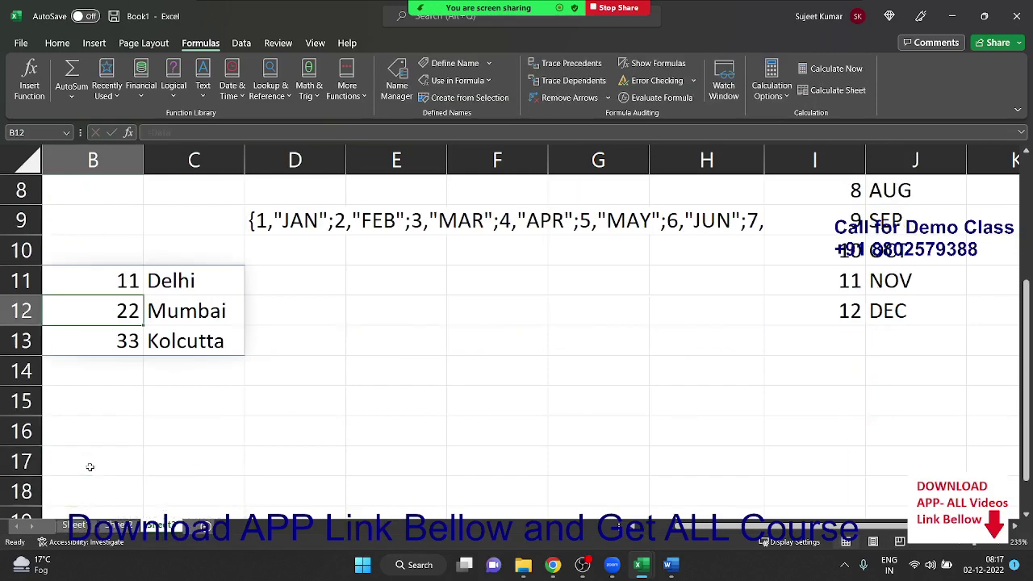
{"action": "left_click", "coordinate": [125, 413]}
{"action": "type", "text": "=mm"}
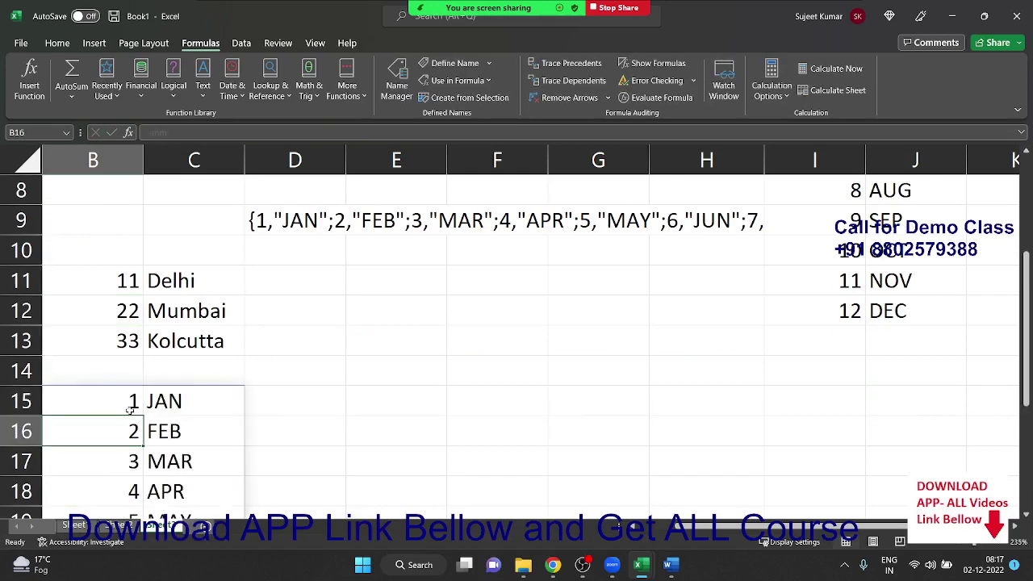
{"action": "scroll", "coordinate": [129, 411], "scroll_direction": "down", "scroll_amount": 2}
{"action": "scroll", "coordinate": [130, 410], "scroll_direction": "down", "scroll_amount": 4}
{"action": "scroll", "coordinate": [129, 411], "scroll_direction": "up", "scroll_amount": 3}
{"action": "scroll", "coordinate": [129, 411], "scroll_direction": "up", "scroll_amount": 3}
{"action": "scroll", "coordinate": [129, 411], "scroll_direction": "up", "scroll_amount": 2}
{"action": "scroll", "coordinate": [130, 411], "scroll_direction": "down", "scroll_amount": 4}
{"action": "scroll", "coordinate": [130, 411], "scroll_direction": "up", "scroll_amount": 2}
{"action": "scroll", "coordinate": [127, 418], "scroll_direction": "up", "scroll_amount": 3}
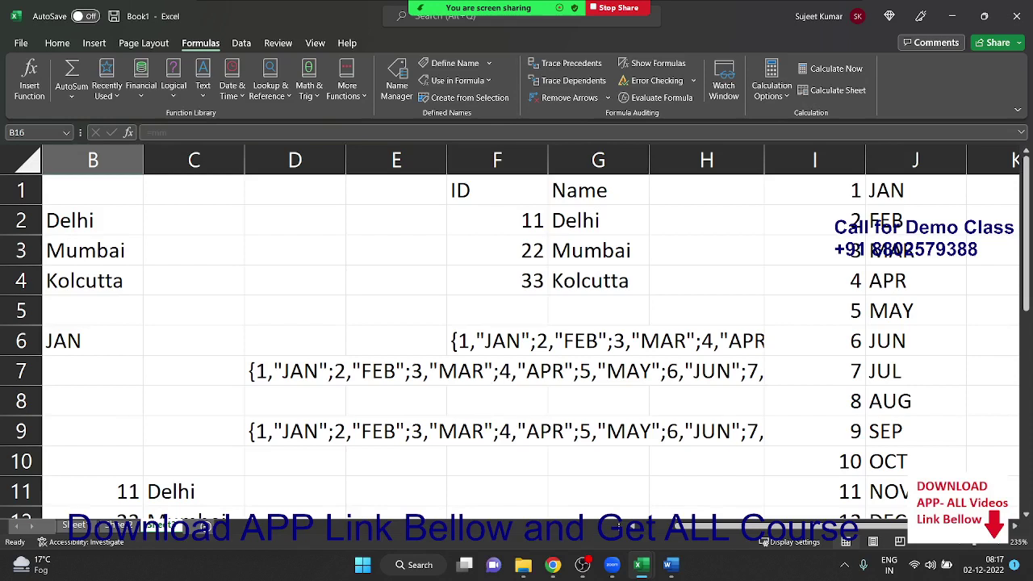
{"action": "key", "text": "alt+Tab"}
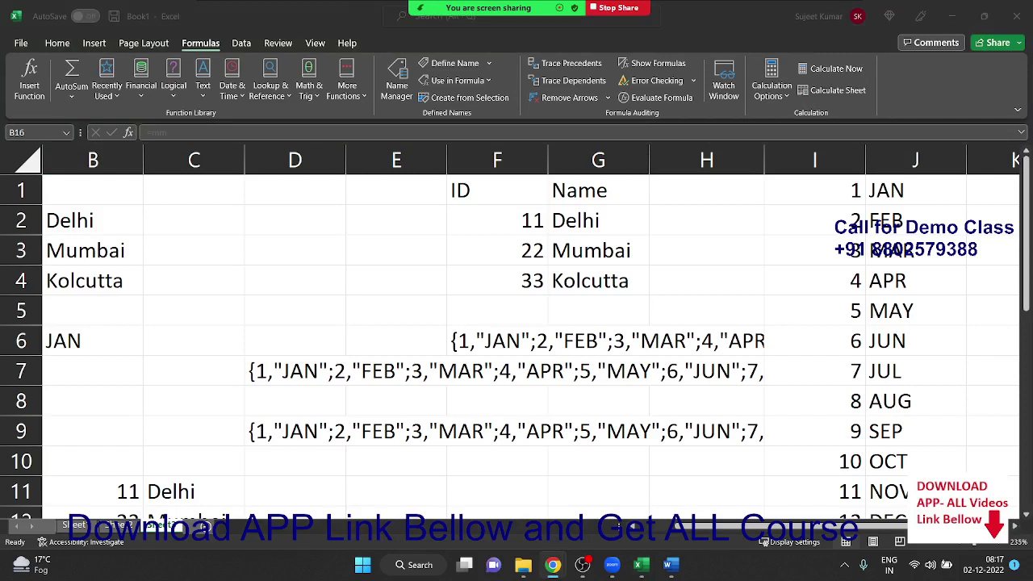